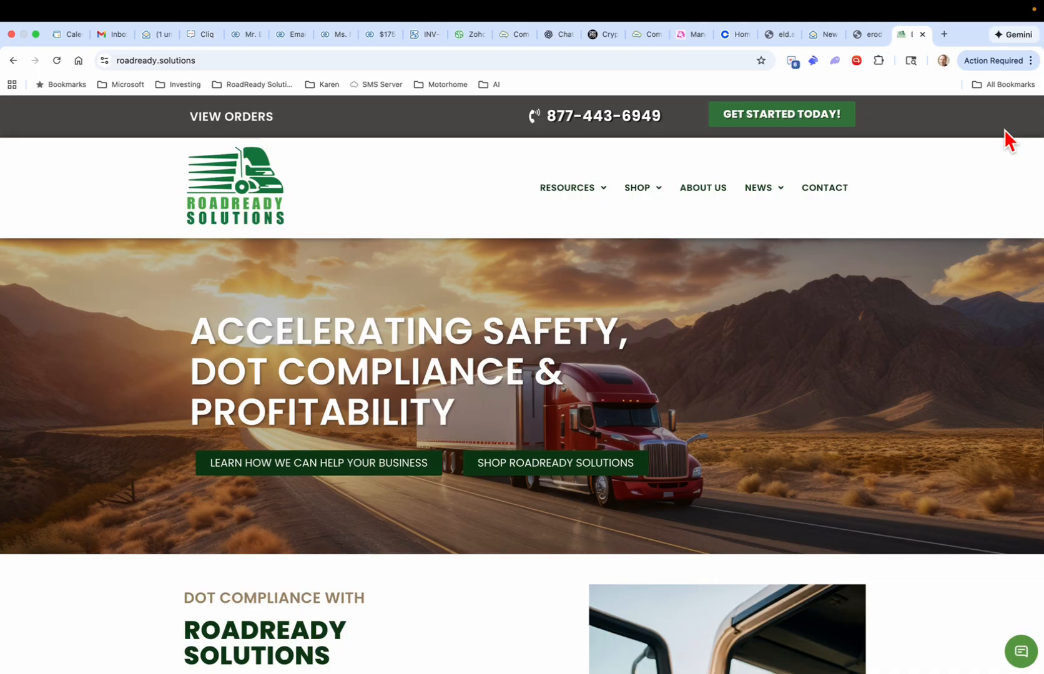
Step: Switch to the New ELD Account Activation email and scroll through its ELD login steps
{"action": "left_click", "coordinate": [838, 35]}
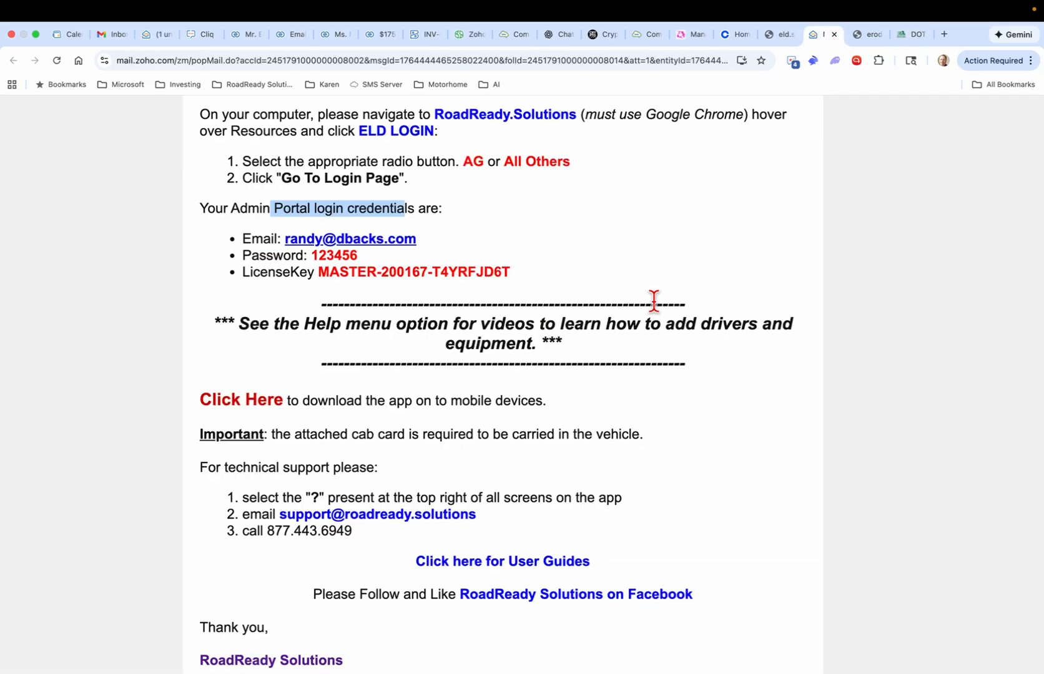
{"action": "scroll", "coordinate": [664, 299], "scroll_direction": "up", "scroll_amount": 6}
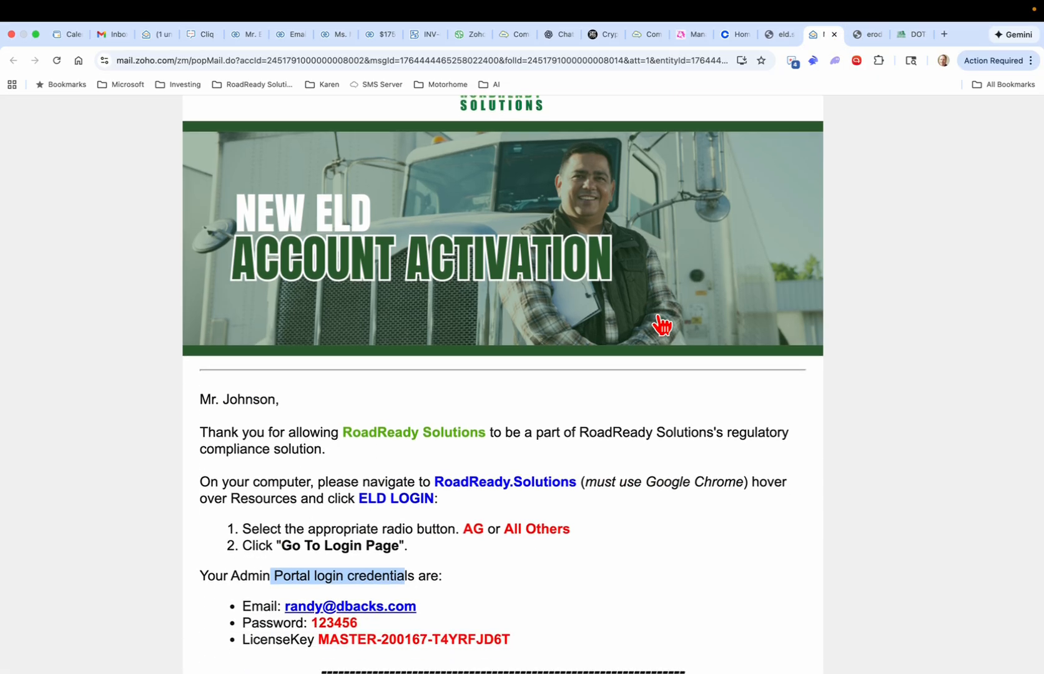
{"action": "scroll", "coordinate": [662, 325], "scroll_direction": "down", "scroll_amount": 3}
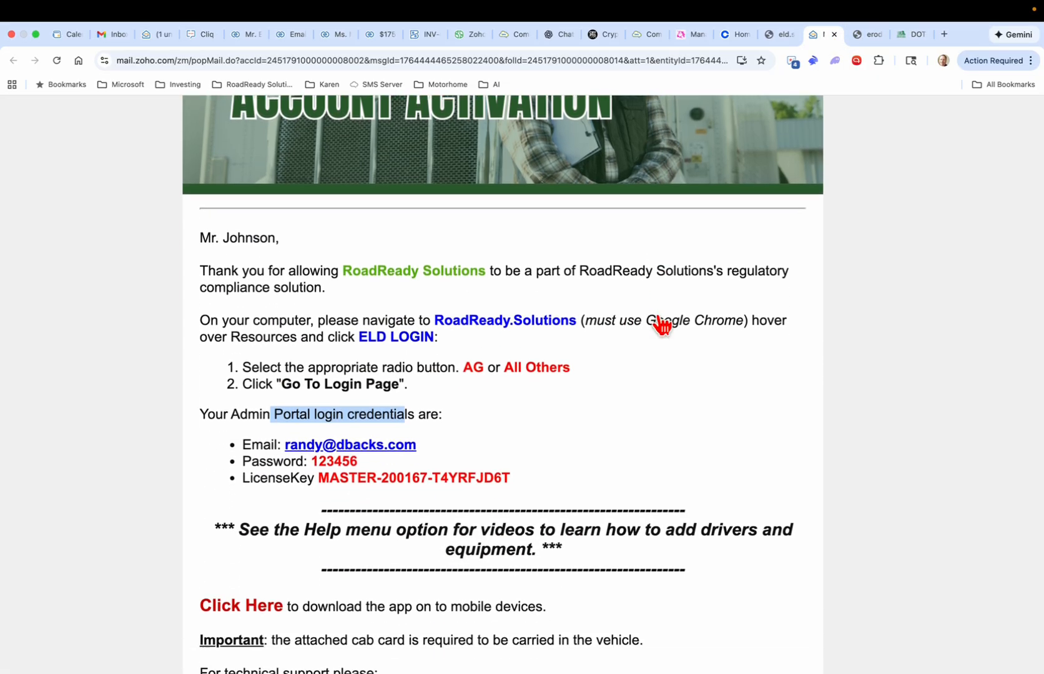
{"action": "scroll", "coordinate": [661, 323], "scroll_direction": "down", "scroll_amount": 1}
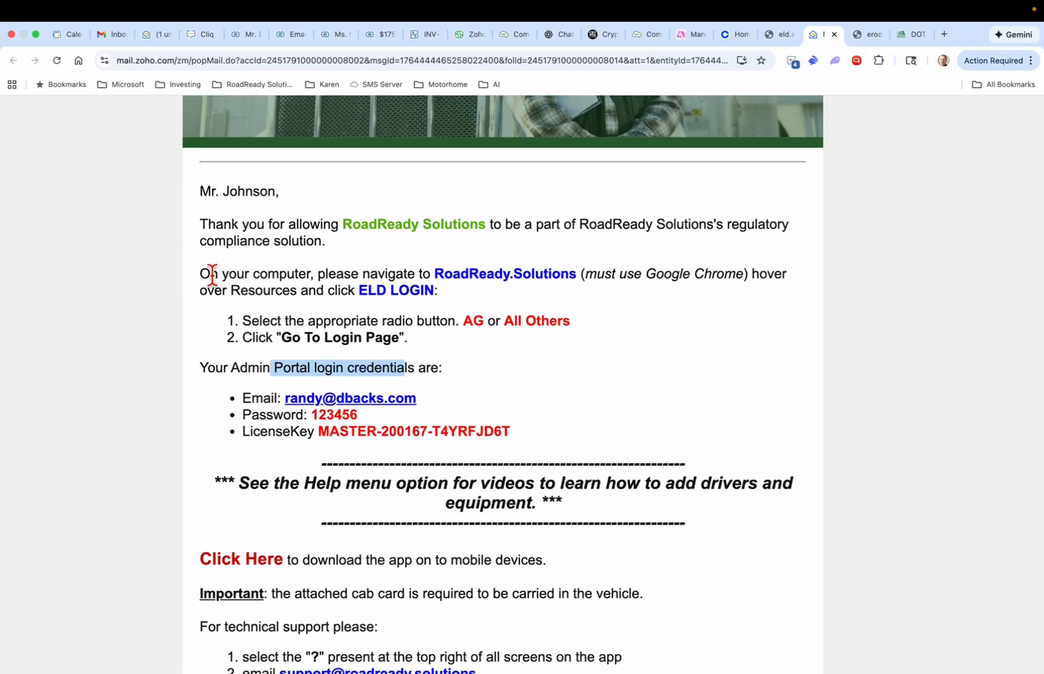
Step: Highlight the navigation instructions, the Google Chrome requirement and the word Resources
{"action": "left_click_drag", "start_coordinate": [278, 277], "coordinate": [361, 281]}
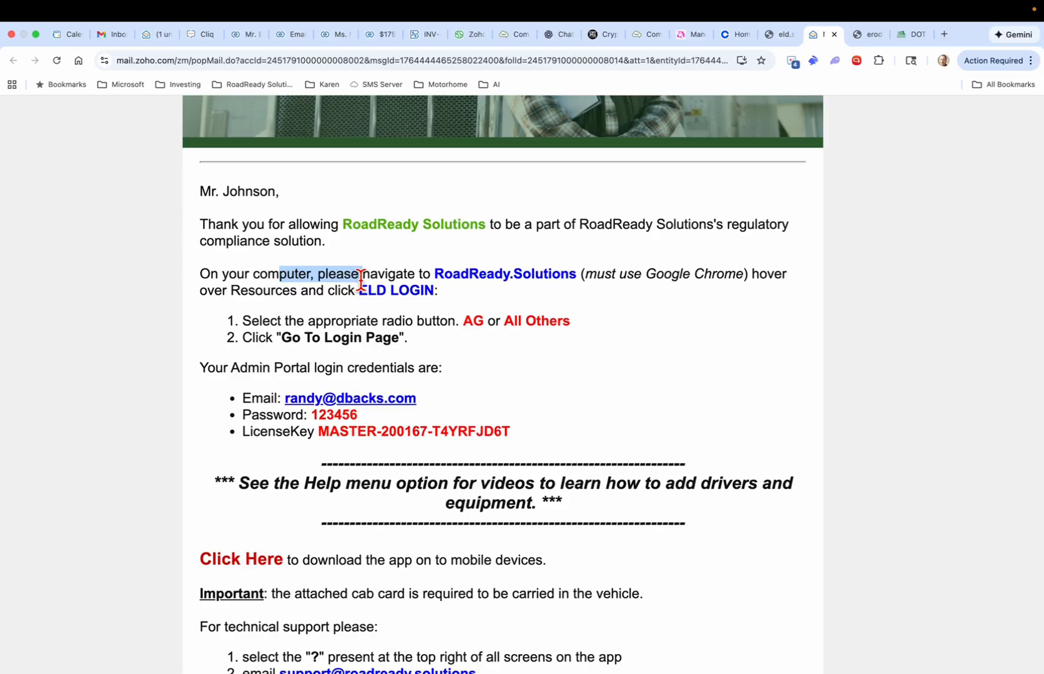
{"action": "left_click", "coordinate": [492, 296]}
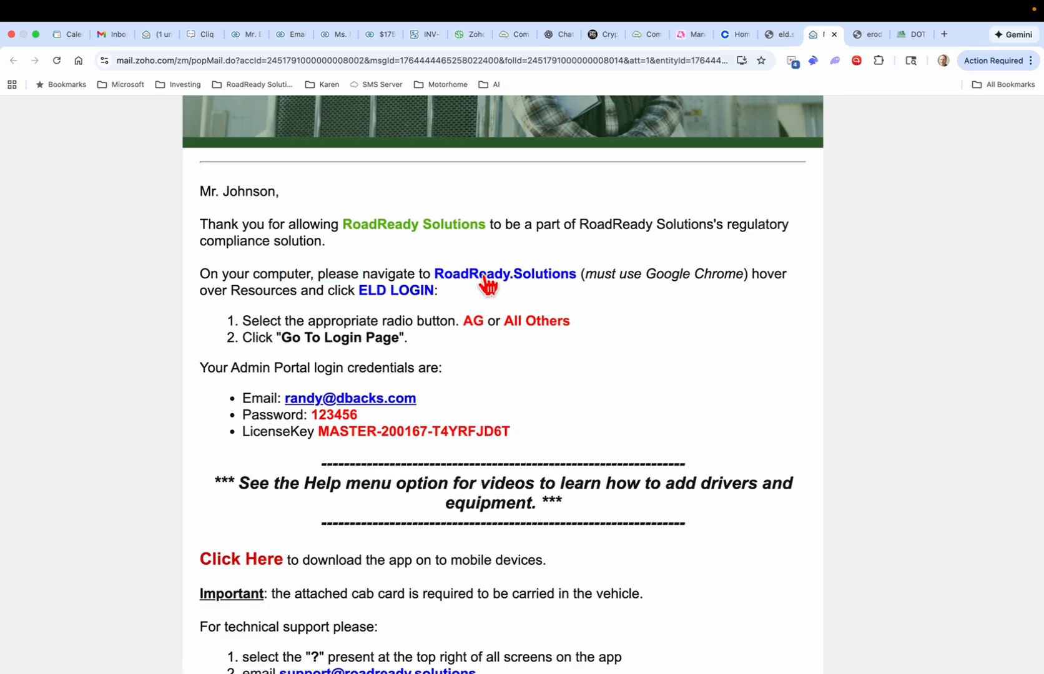
{"action": "left_click_drag", "start_coordinate": [603, 275], "coordinate": [748, 280]}
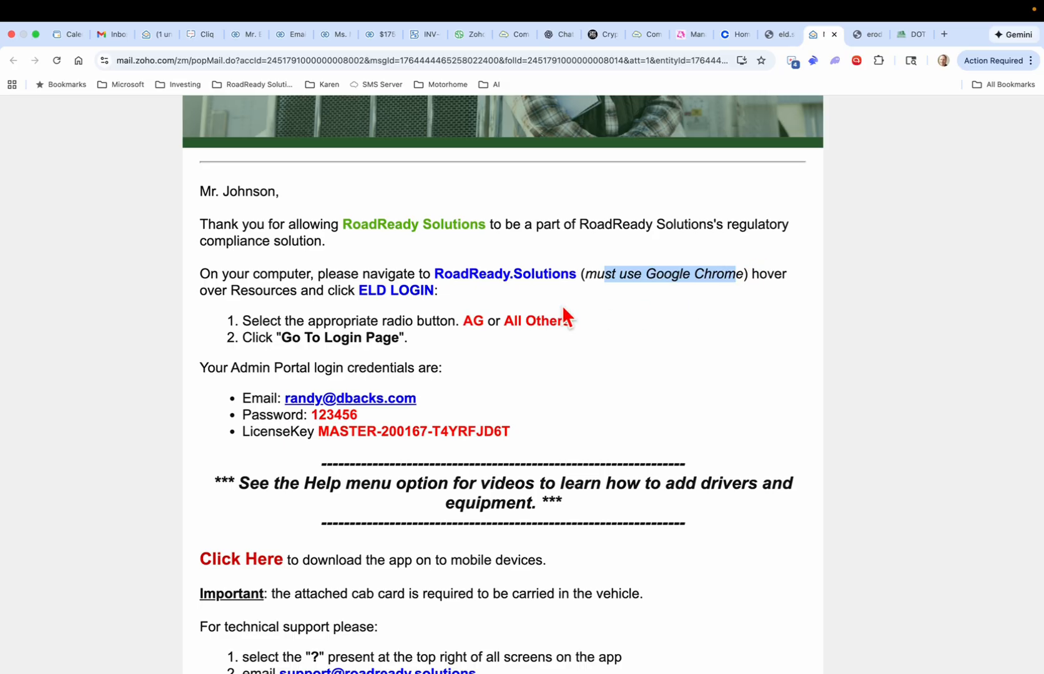
{"action": "left_click_drag", "start_coordinate": [240, 291], "coordinate": [278, 292]}
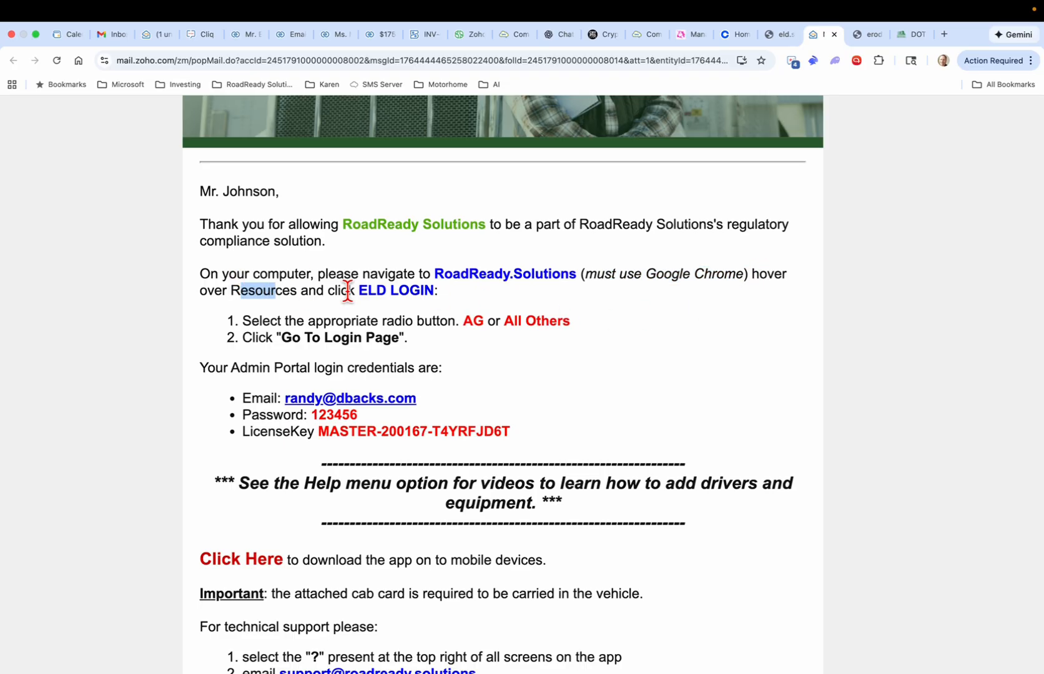
Step: Open ELD LOGIN under Resources on RoadReady.Solutions, then highlight the email's radio button instruction
{"action": "left_click", "coordinate": [480, 278]}
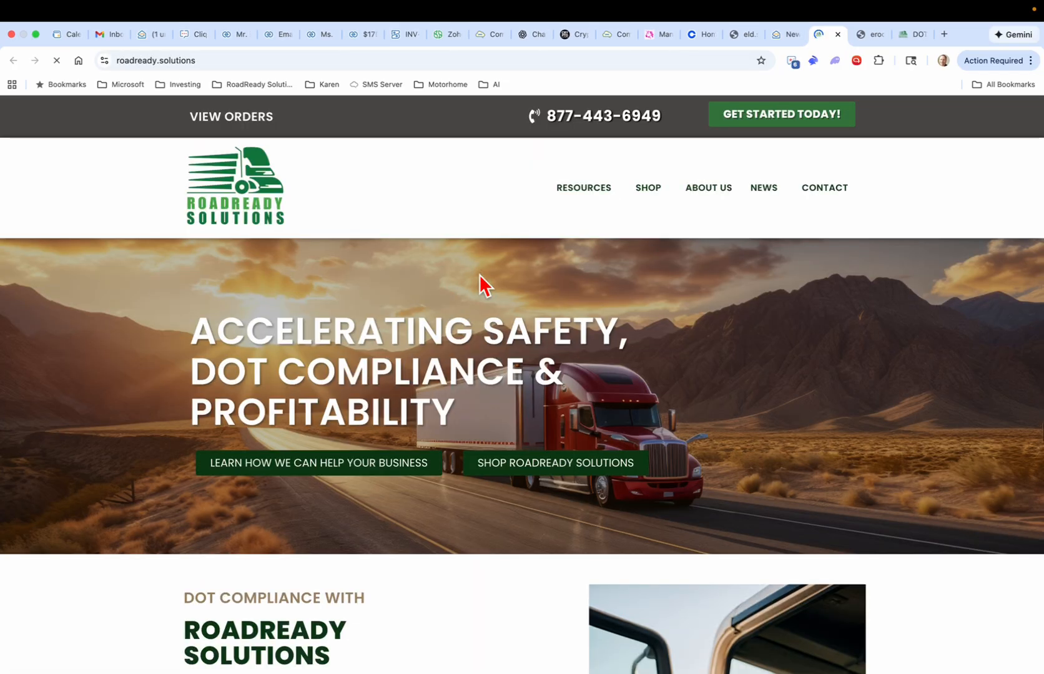
{"action": "mouse_move", "coordinate": [593, 200]}
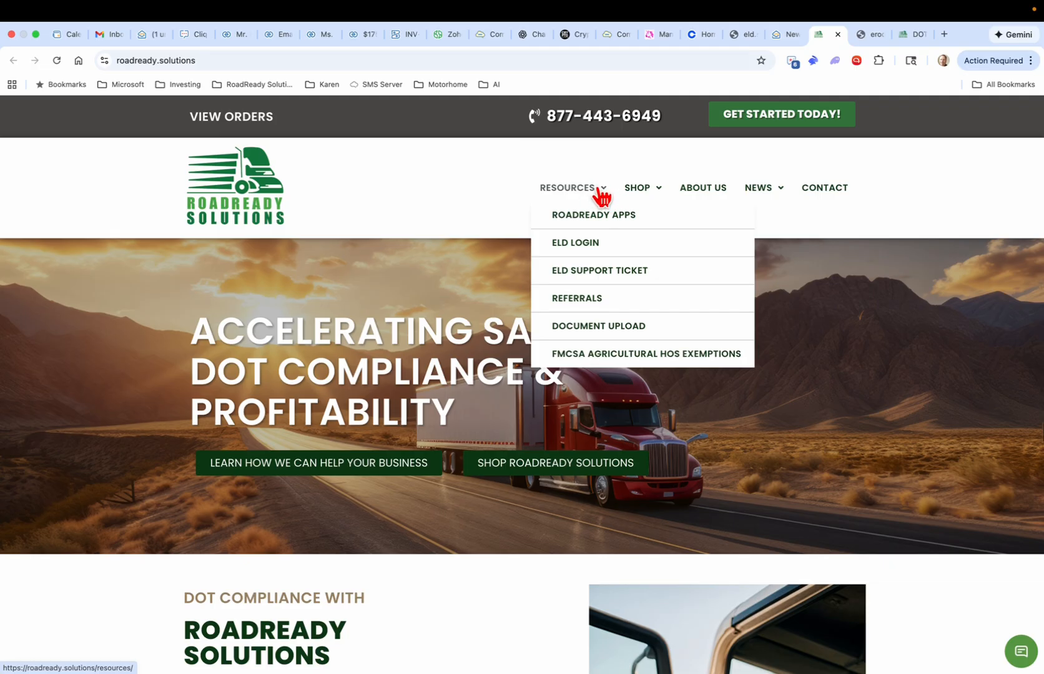
{"action": "left_click", "coordinate": [579, 250]}
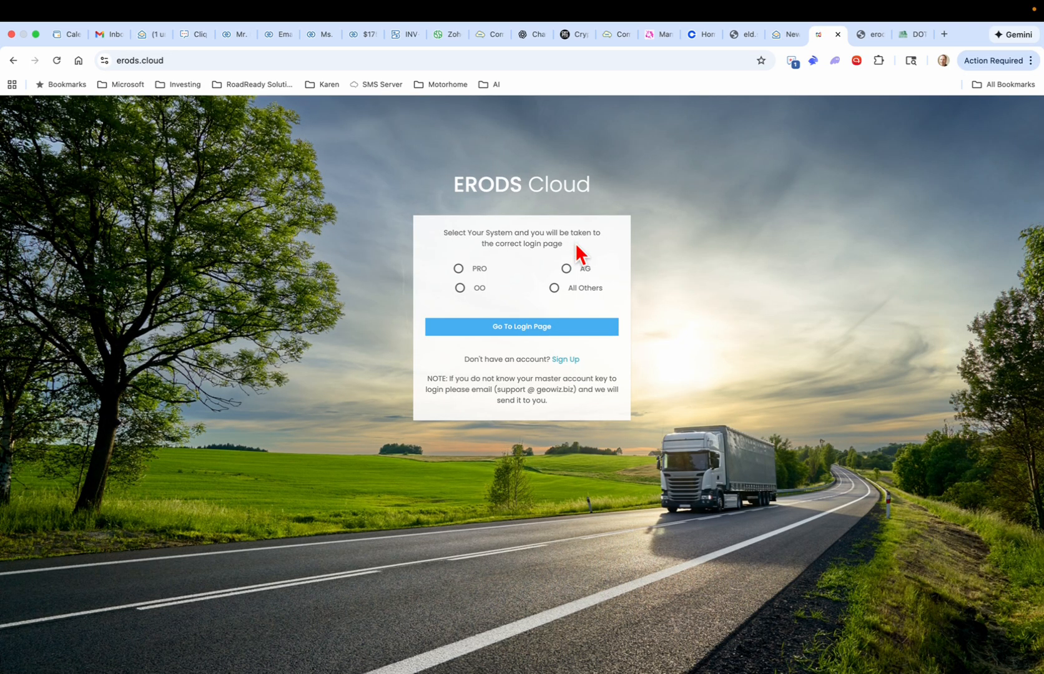
{"action": "left_click", "coordinate": [782, 36]}
{"action": "left_click_drag", "start_coordinate": [304, 321], "coordinate": [438, 320]}
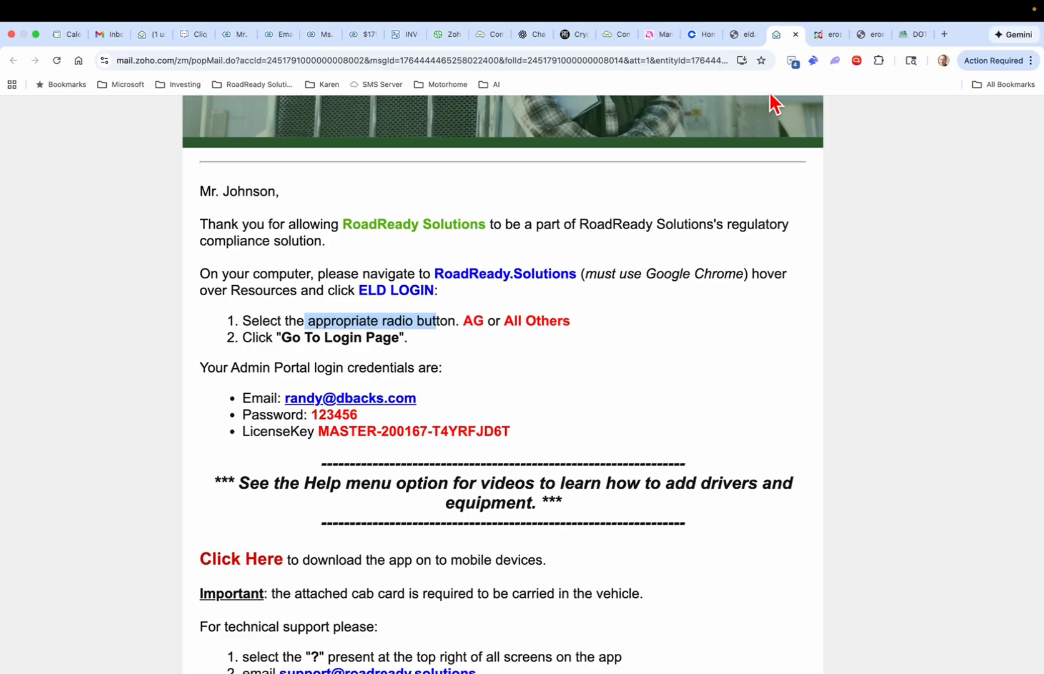
Step: Choose the AG system in ERODS Cloud, then highlight the Email, Password and LicenseKey credential labels
{"action": "left_click", "coordinate": [824, 37]}
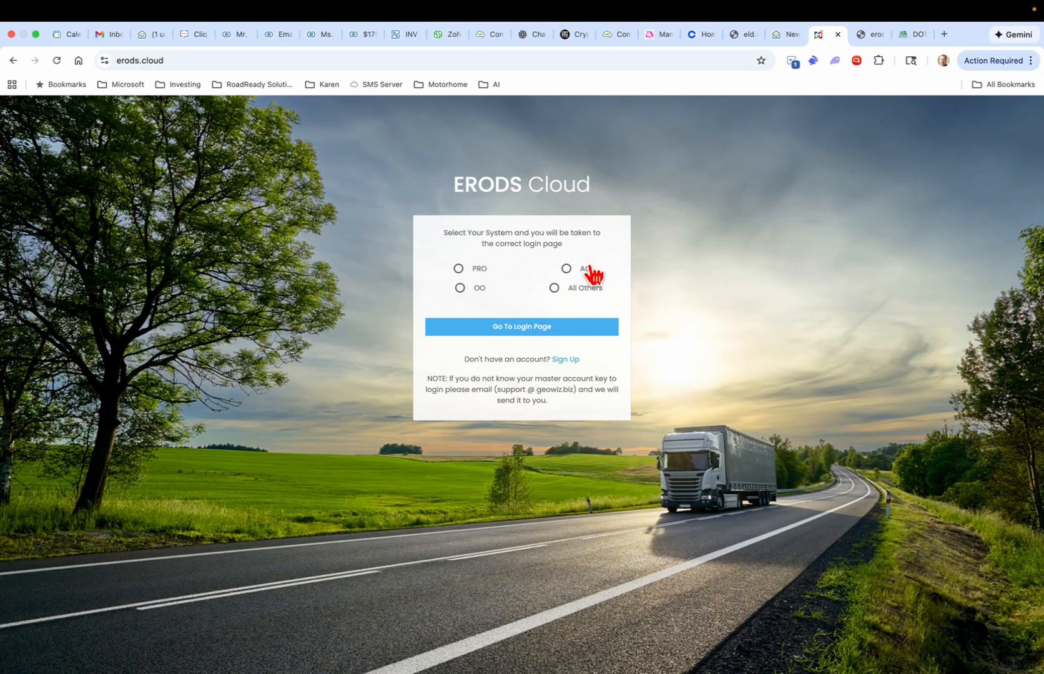
{"action": "left_click", "coordinate": [568, 270]}
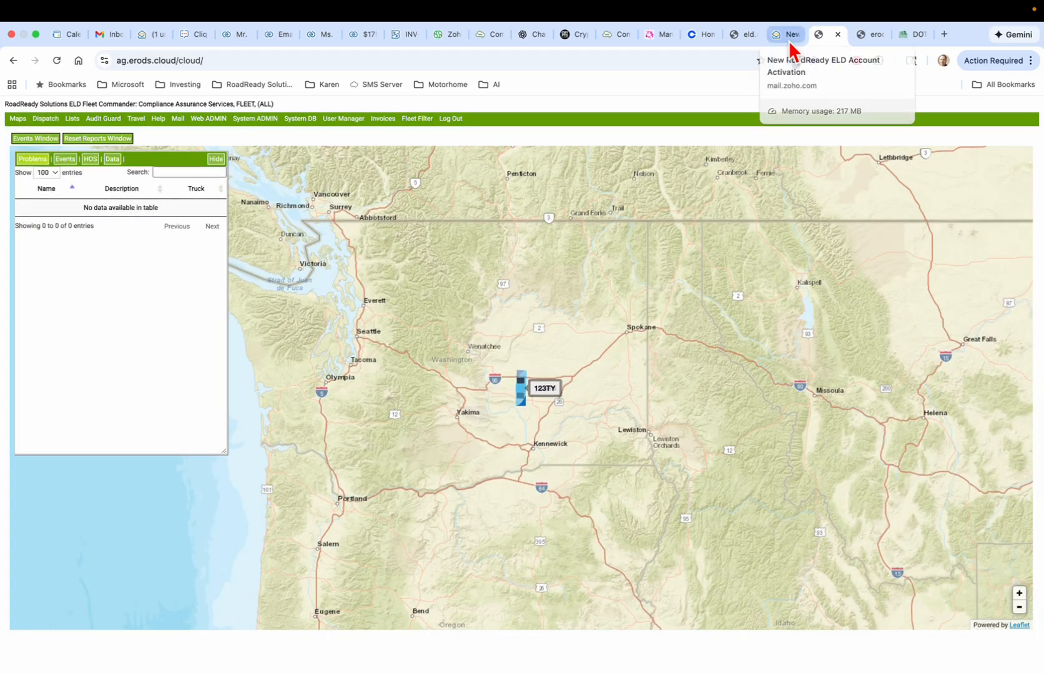
{"action": "left_click", "coordinate": [789, 39]}
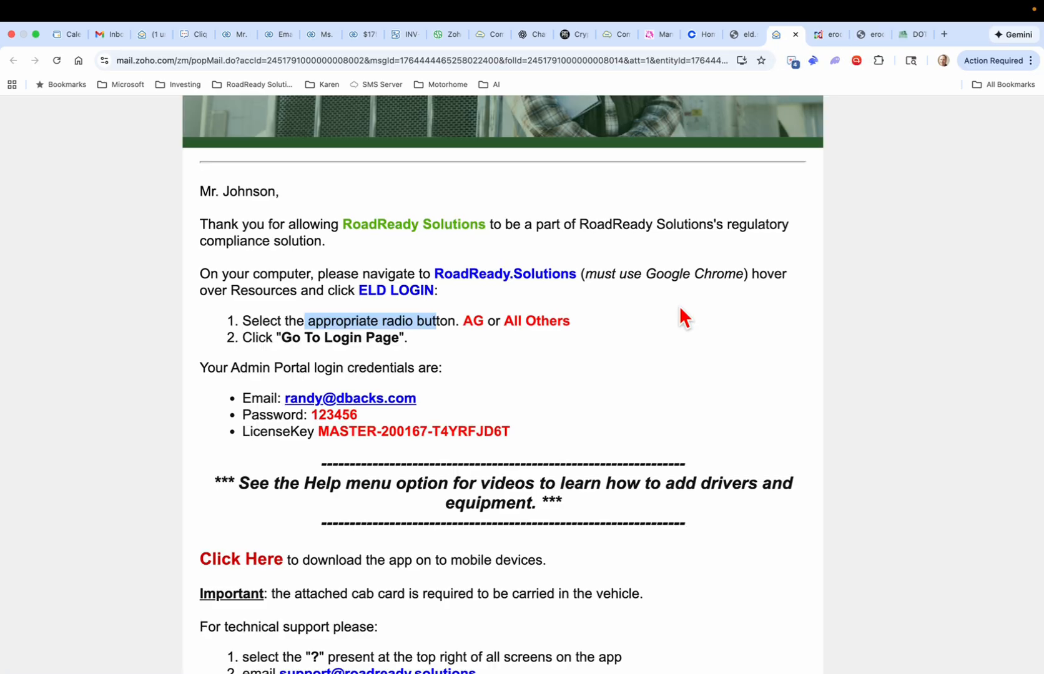
{"action": "left_click_drag", "start_coordinate": [270, 367], "coordinate": [377, 367]}
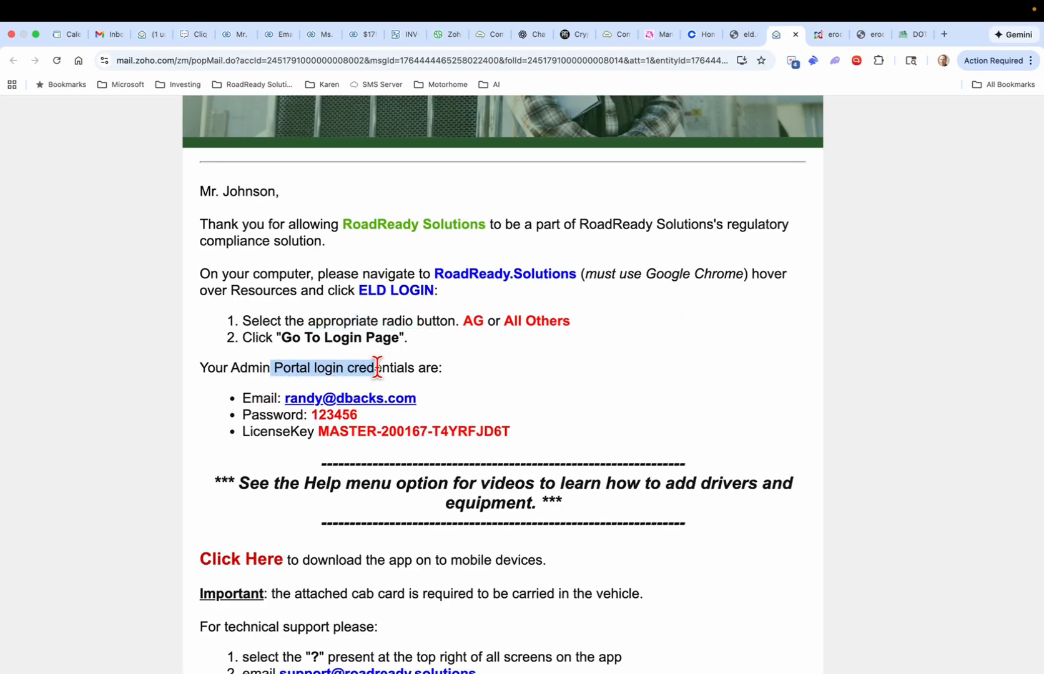
{"action": "double_click", "coordinate": [253, 399]}
{"action": "double_click", "coordinate": [268, 417]}
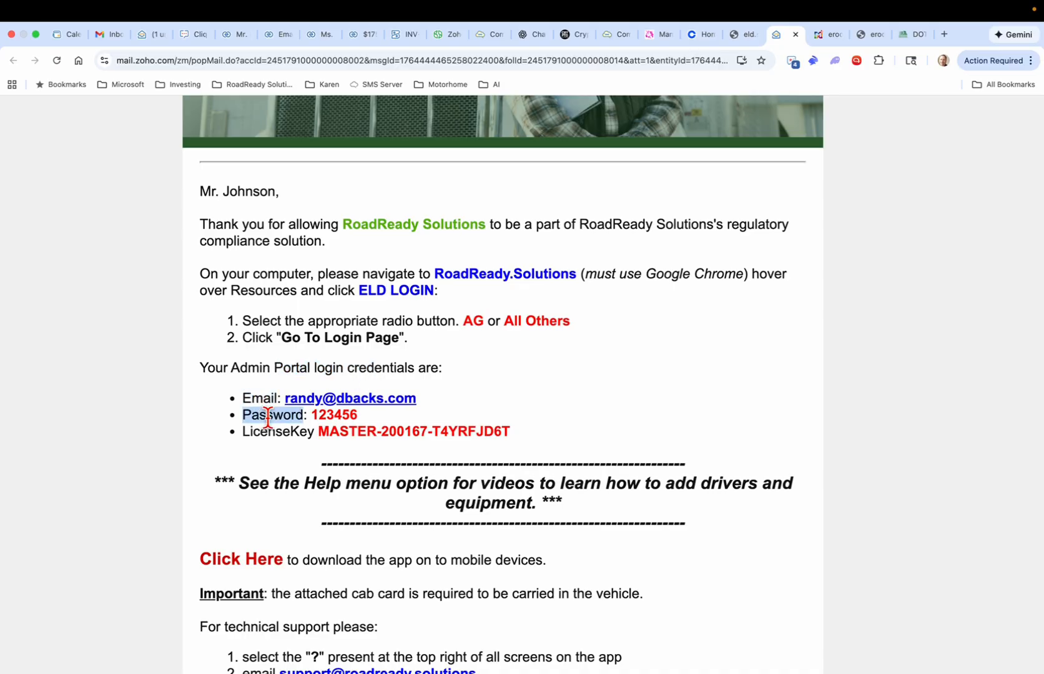
{"action": "double_click", "coordinate": [269, 431]}
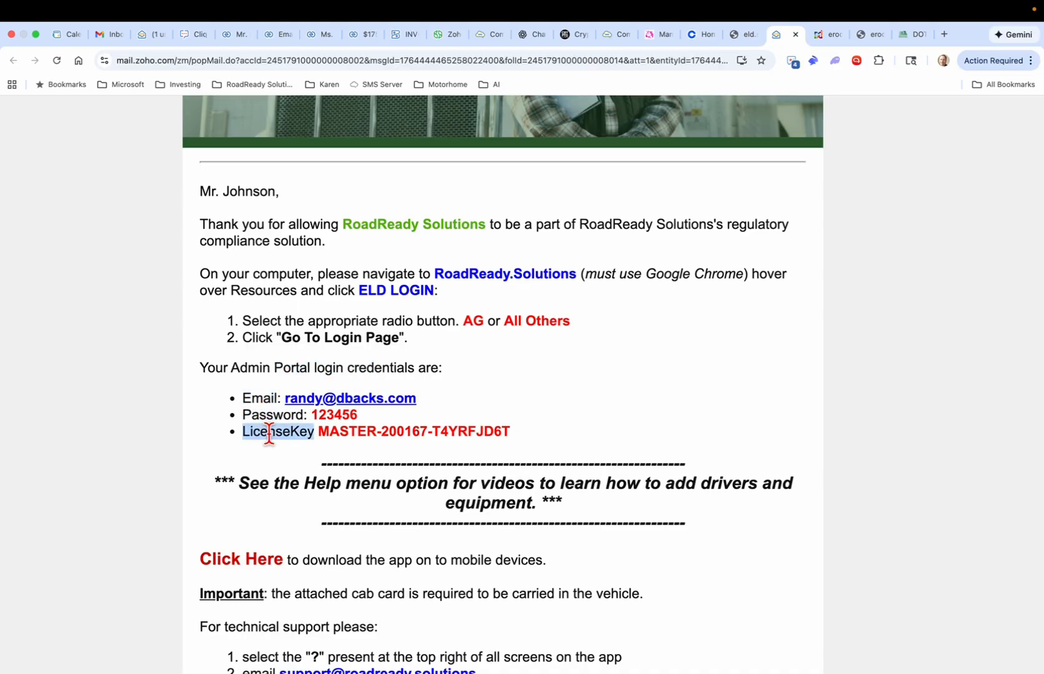
{"action": "left_click", "coordinate": [824, 33]}
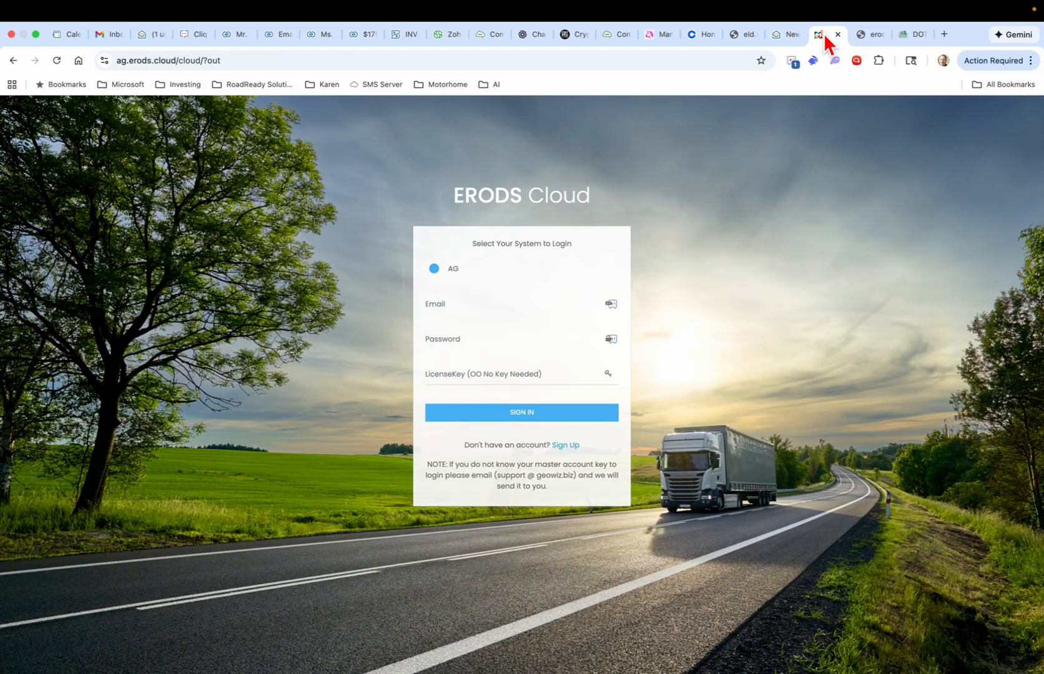
Step: Enter the admin email, password and saved license key, then sign in to the AG portal
{"action": "left_click", "coordinate": [466, 299]}
{"action": "left_click", "coordinate": [466, 336]}
{"action": "left_click", "coordinate": [466, 369]}
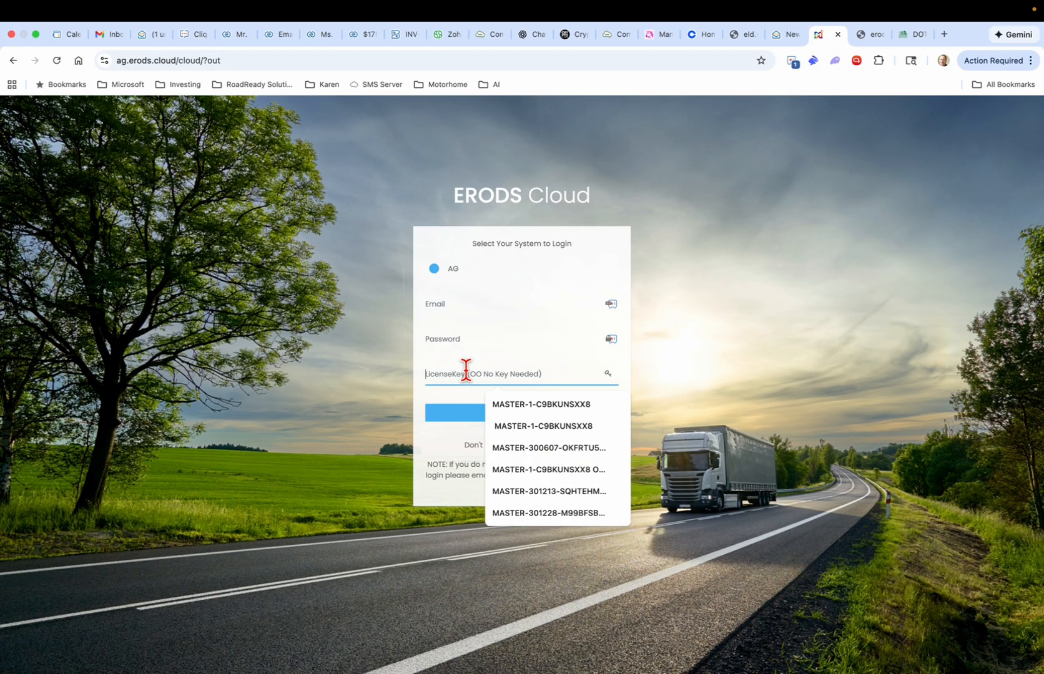
{"action": "left_click", "coordinate": [458, 405]}
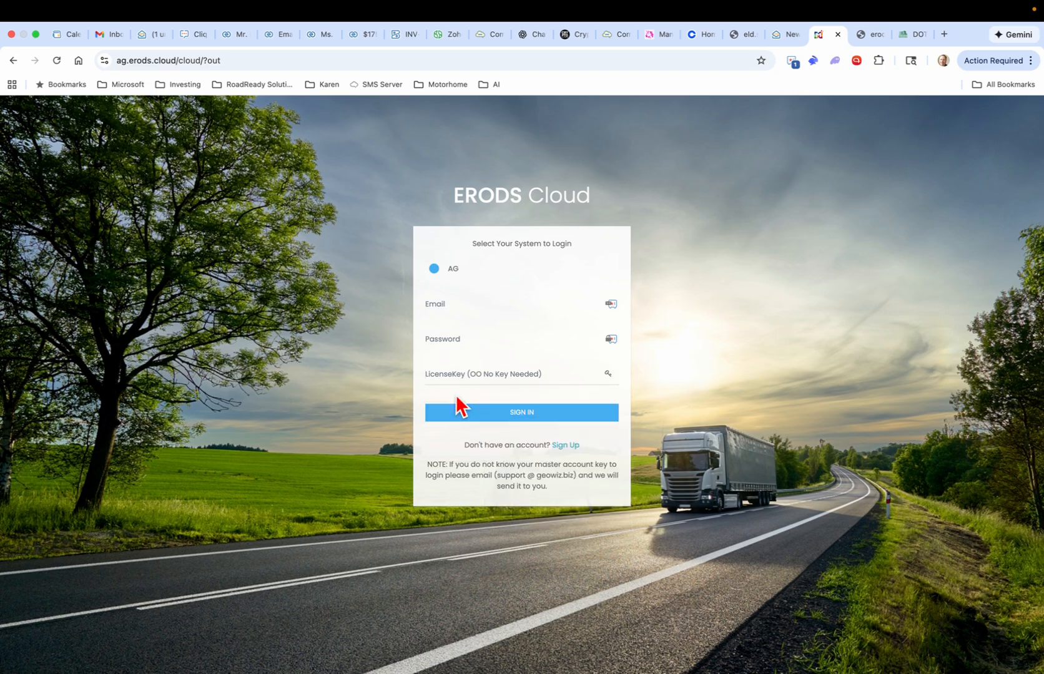
{"action": "left_click", "coordinate": [529, 415]}
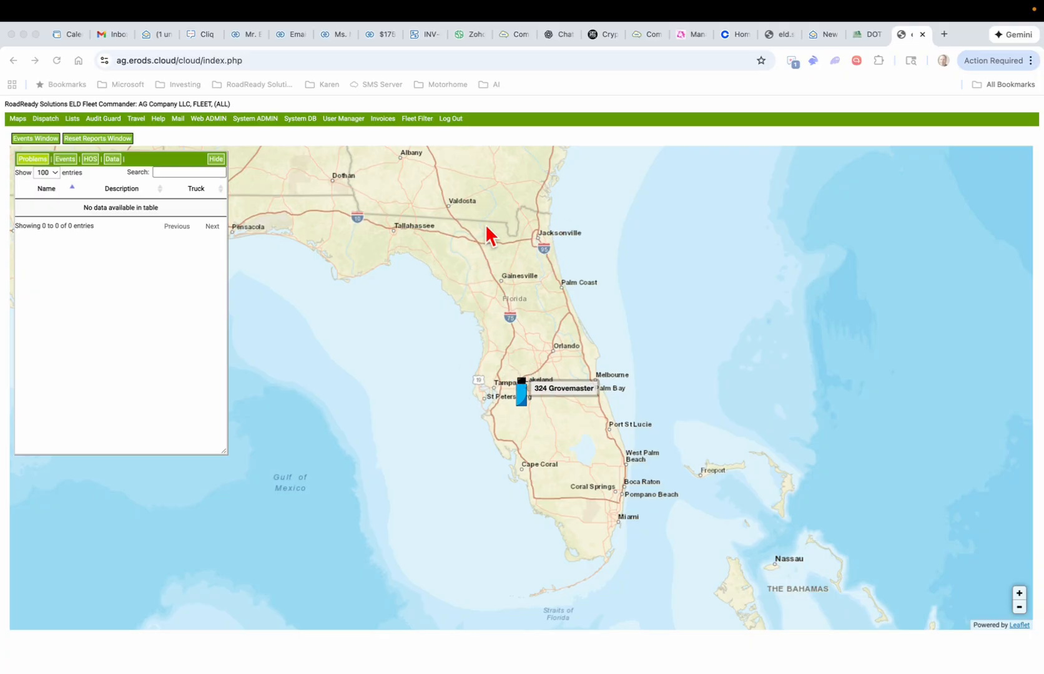
Step: Show truck 324 Grovemaster's status panel (0 MPH, Florida), then return to the activation email
{"action": "left_click", "coordinate": [545, 388]}
{"action": "left_click", "coordinate": [524, 399]}
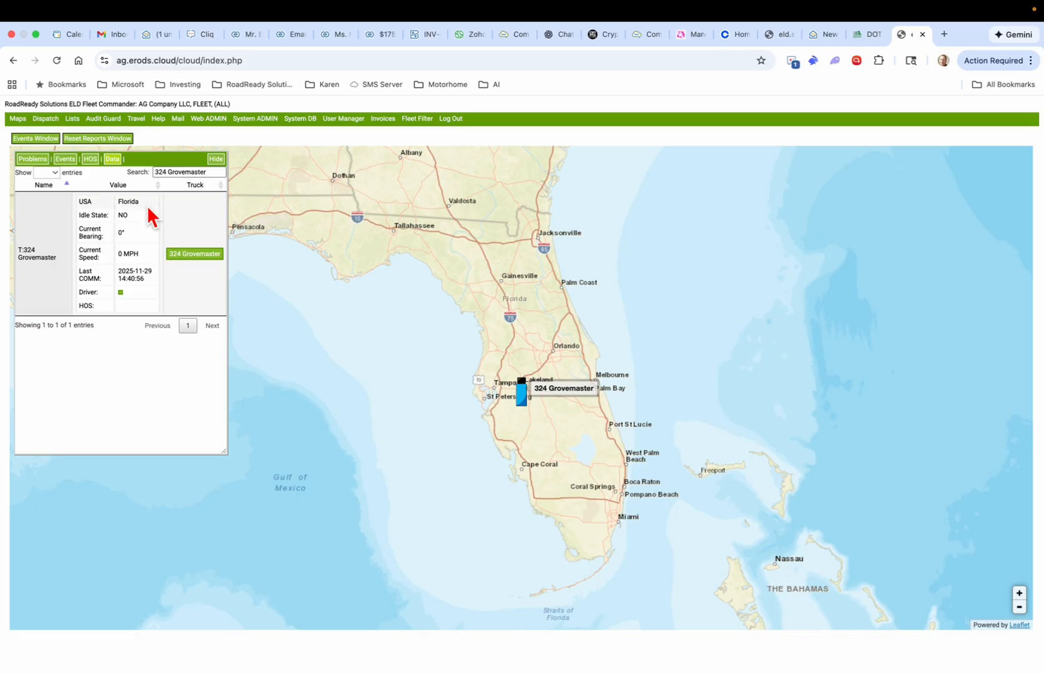
{"action": "left_click", "coordinate": [821, 36]}
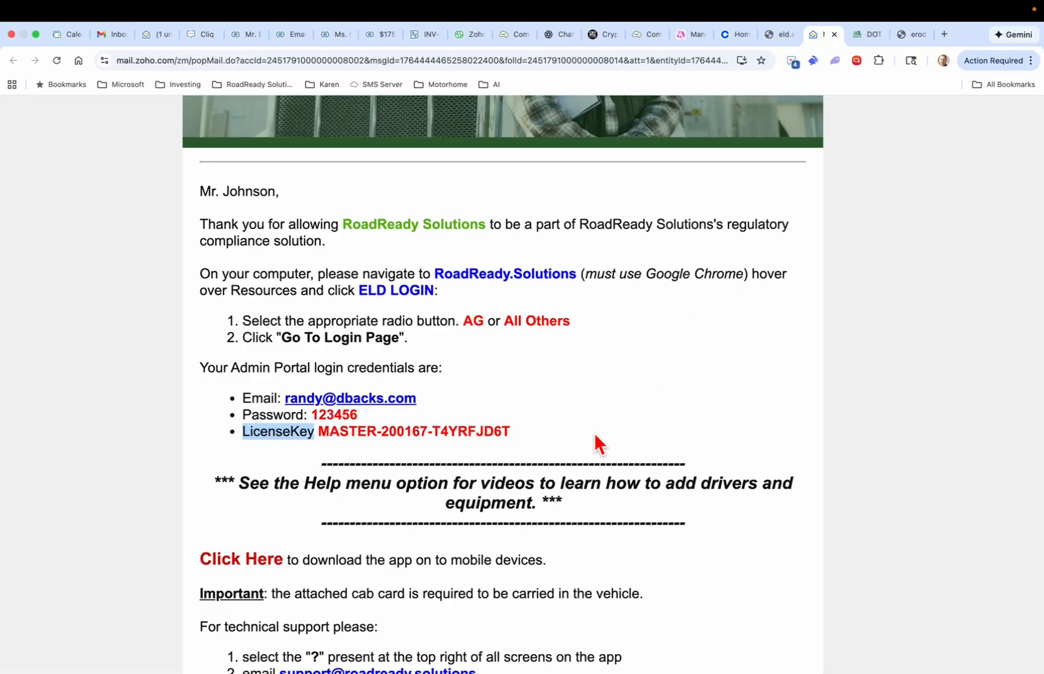
Step: Read down to the email's support and app-download section, then switch to the RoadReady Solutions site
{"action": "scroll", "coordinate": [595, 437], "scroll_direction": "down", "scroll_amount": 5}
{"action": "scroll", "coordinate": [593, 440], "scroll_direction": "down", "scroll_amount": 3}
{"action": "scroll", "coordinate": [593, 440], "scroll_direction": "up", "scroll_amount": 1}
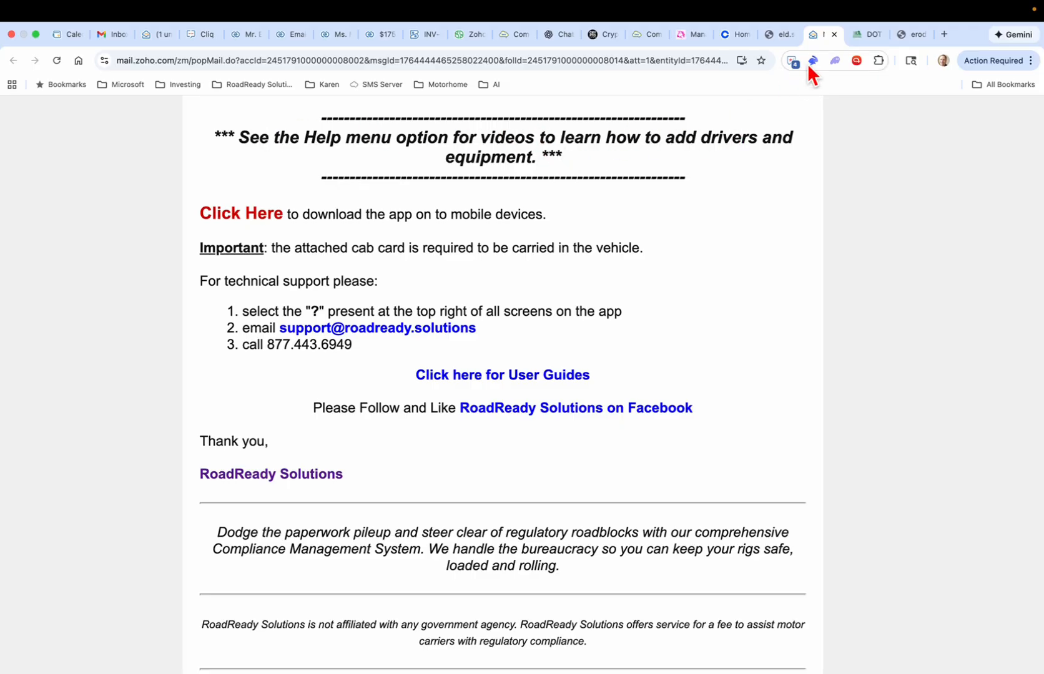
{"action": "left_click", "coordinate": [870, 35]}
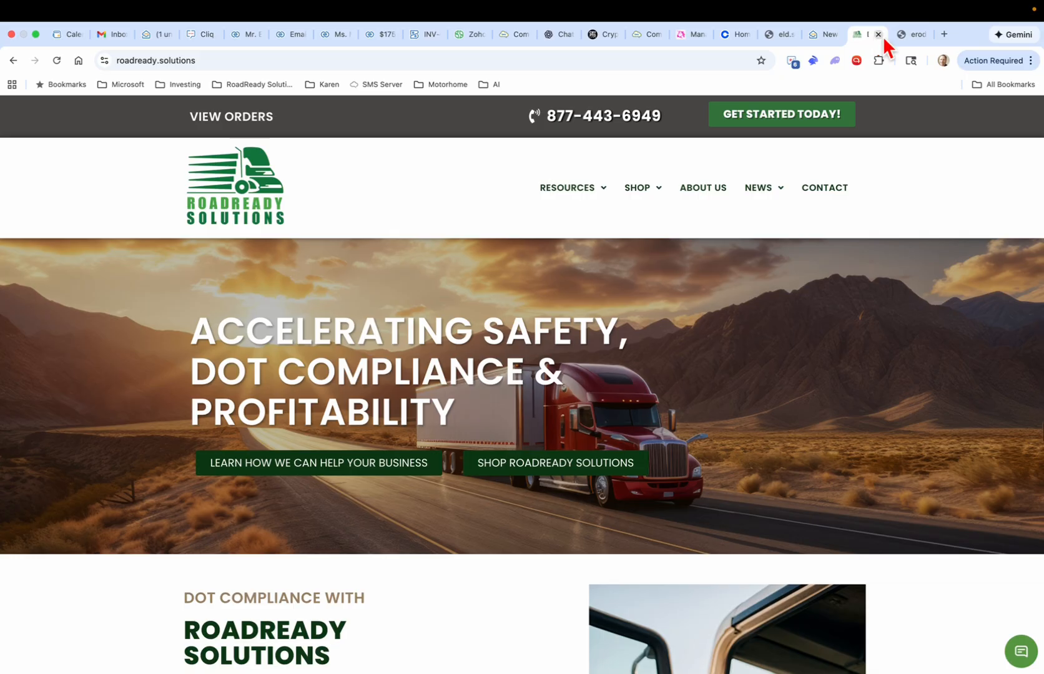
Step: Return to the ERODS Cloud Fleet Commander map and look over the System ADMIN and Help menus
{"action": "left_click", "coordinate": [903, 39]}
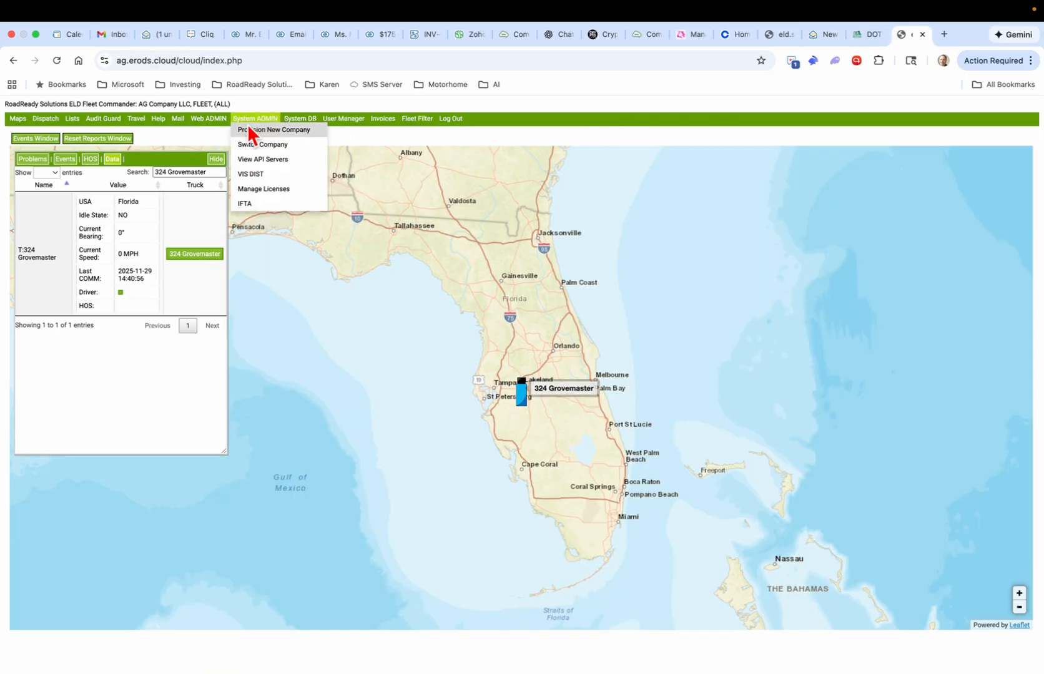
{"action": "mouse_move", "coordinate": [161, 122]}
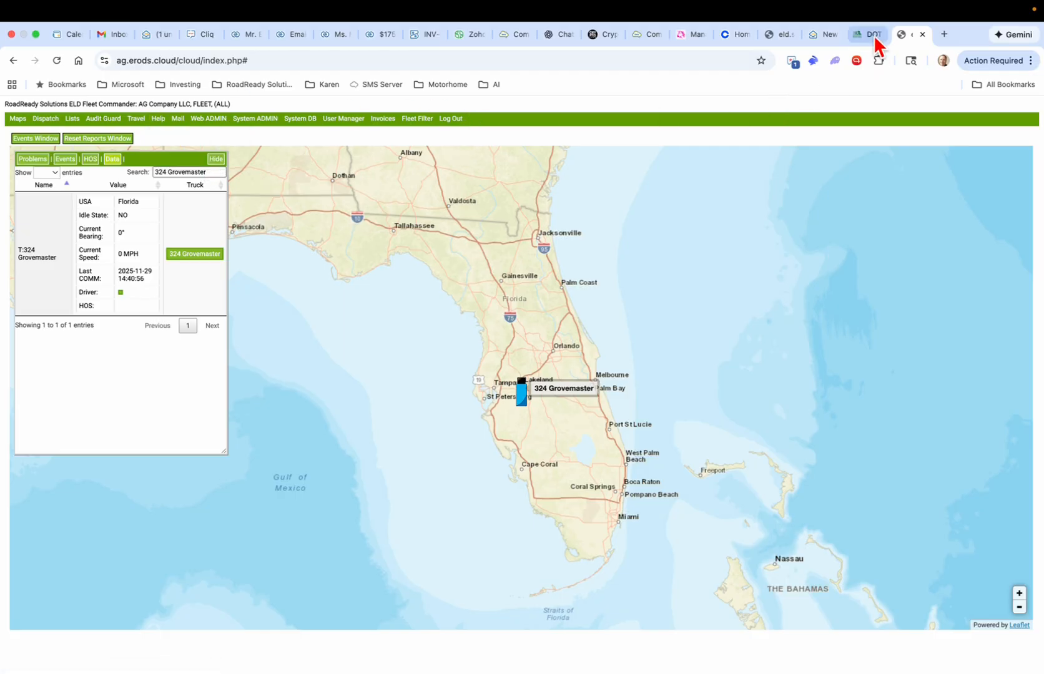
Step: Scroll the setup email to the red 'Click Here' link and open the RoadReady apps download page
{"action": "left_click", "coordinate": [819, 38]}
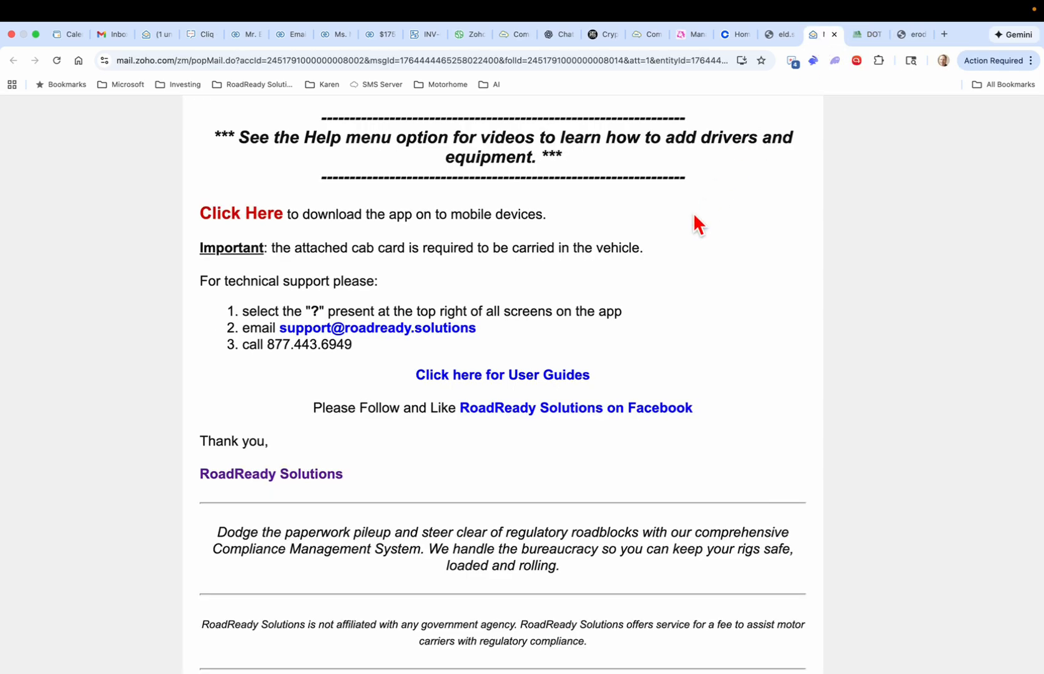
{"action": "scroll", "coordinate": [678, 278], "scroll_direction": "down", "scroll_amount": 3}
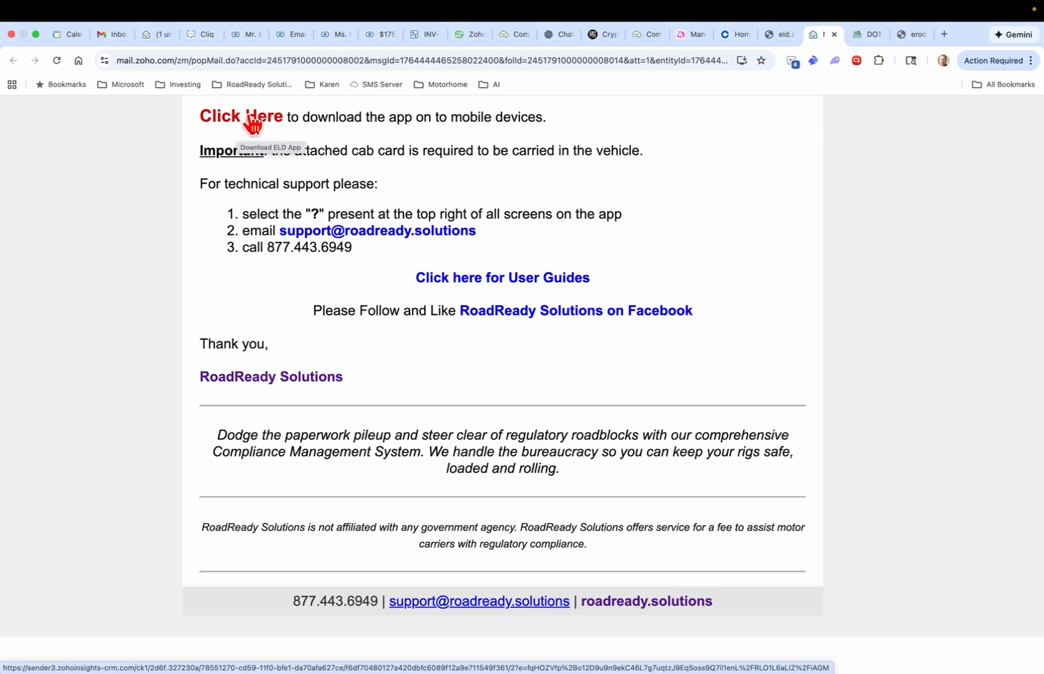
{"action": "left_click", "coordinate": [249, 117]}
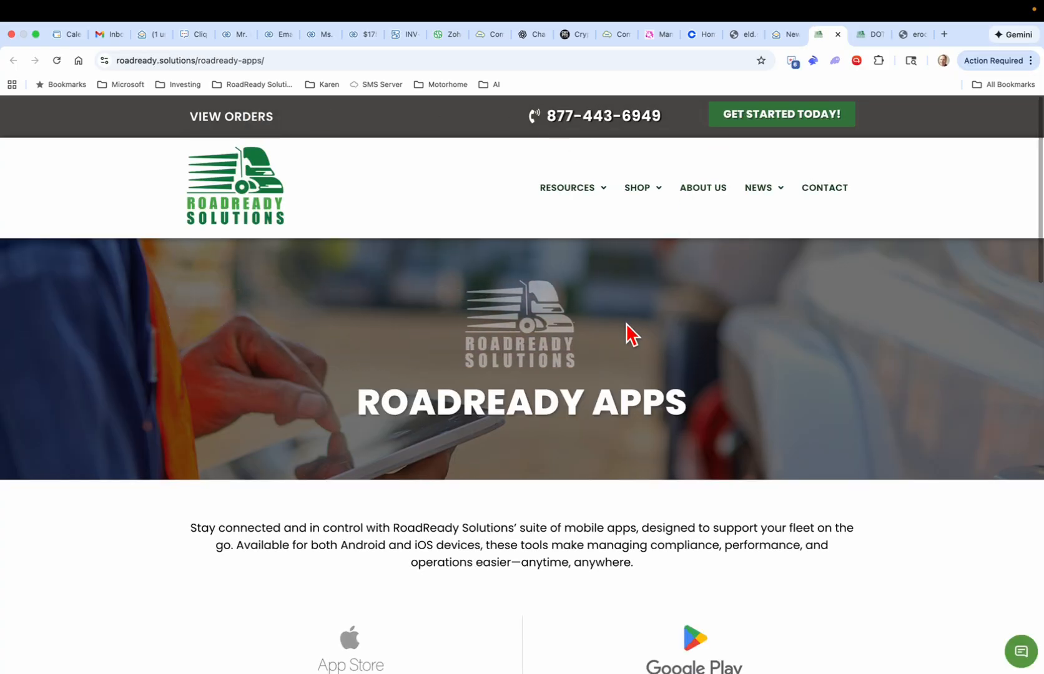
Step: Browse the App Store and Google Play ELD apps such as GeoWiz HOS4Ag, then return to the email
{"action": "scroll", "coordinate": [631, 334], "scroll_direction": "down", "scroll_amount": 5}
{"action": "scroll", "coordinate": [628, 327], "scroll_direction": "down", "scroll_amount": 1}
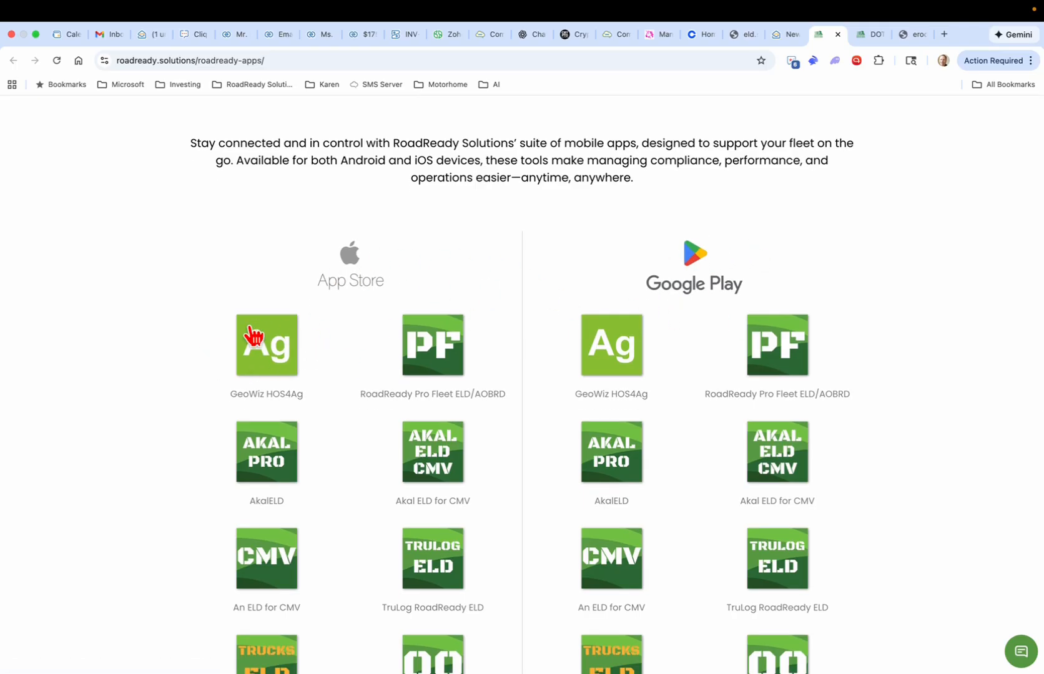
{"action": "scroll", "coordinate": [268, 352], "scroll_direction": "down", "scroll_amount": 3}
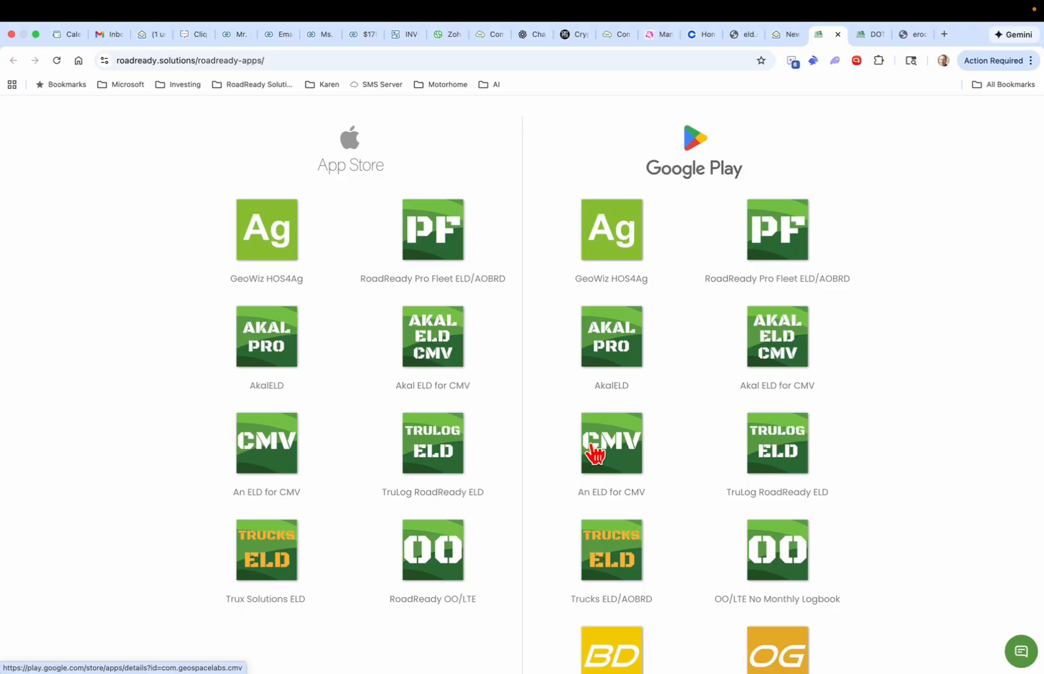
{"action": "scroll", "coordinate": [690, 419], "scroll_direction": "down", "scroll_amount": 3}
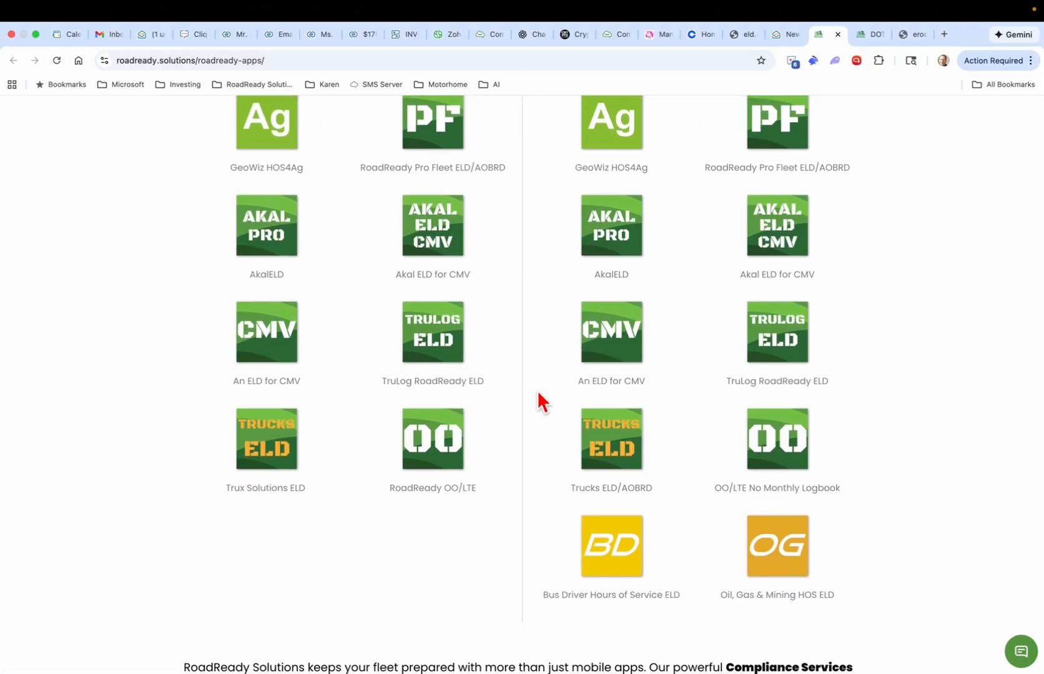
{"action": "scroll", "coordinate": [543, 350], "scroll_direction": "up", "scroll_amount": 1}
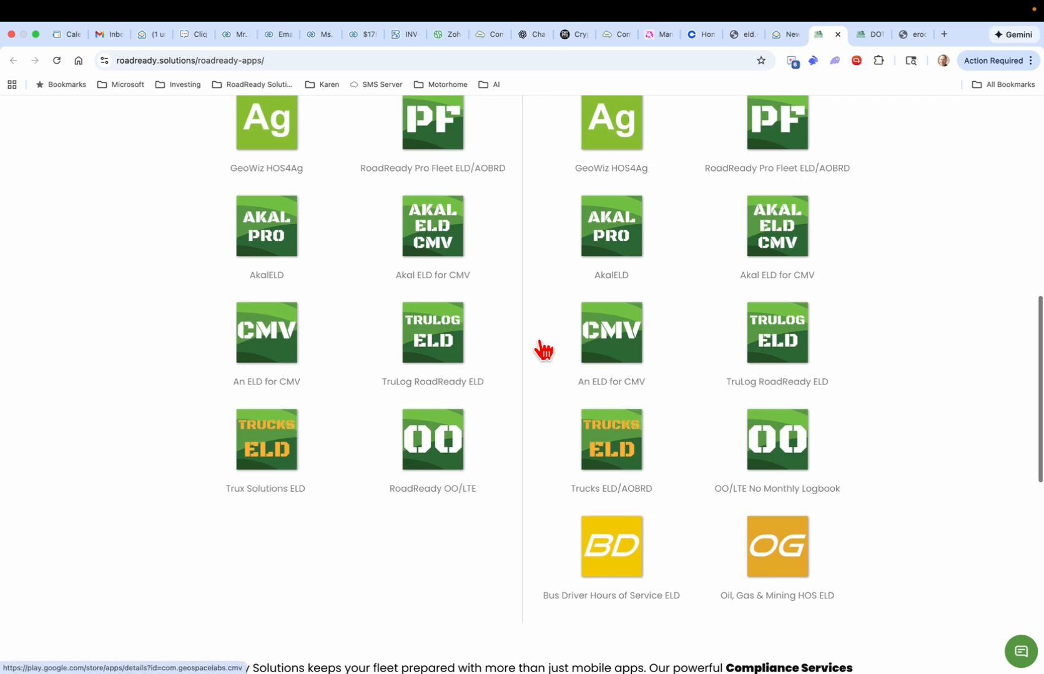
{"action": "scroll", "coordinate": [543, 349], "scroll_direction": "up", "scroll_amount": 2}
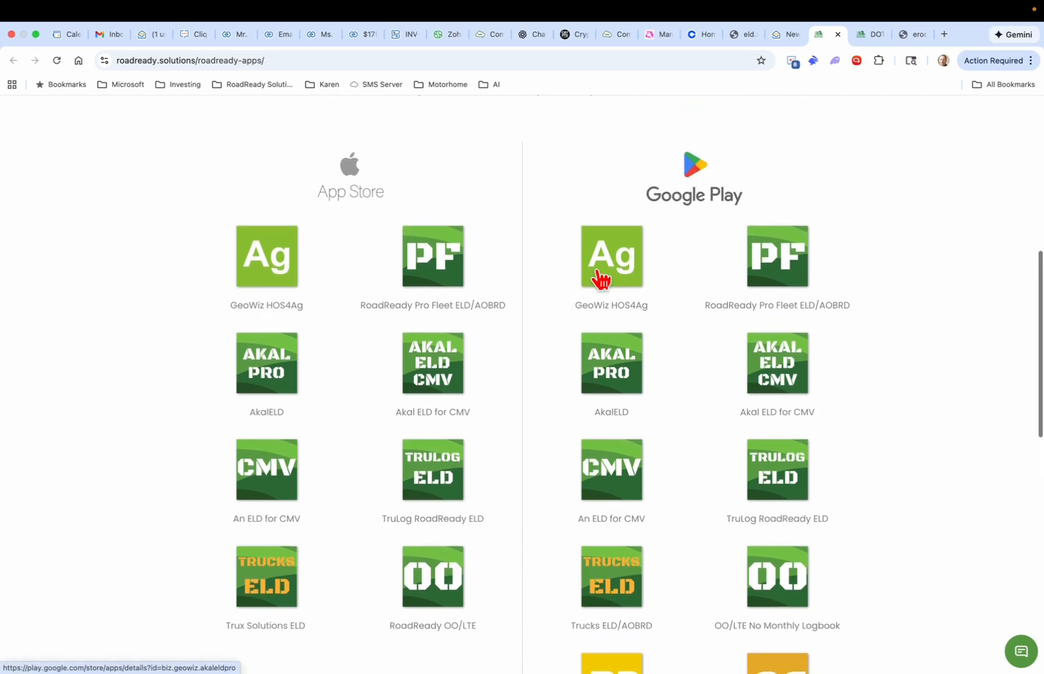
{"action": "left_click", "coordinate": [786, 38]}
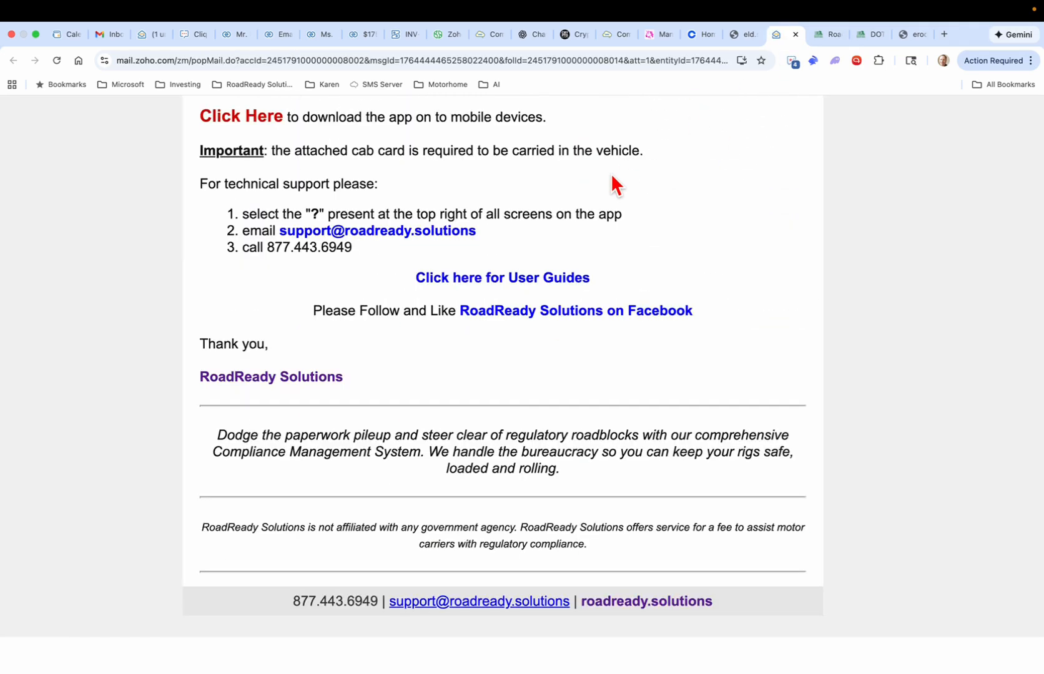
Step: Highlight the cab card requirement and the question-mark support step in the email
{"action": "left_click_drag", "start_coordinate": [325, 150], "coordinate": [596, 150]}
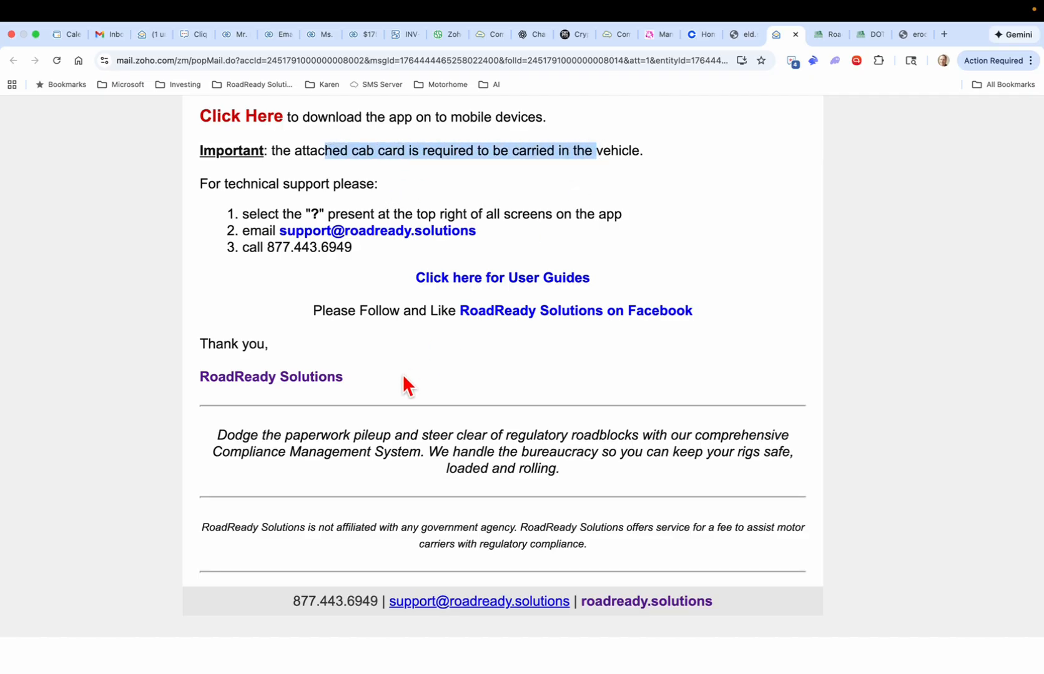
{"action": "scroll", "coordinate": [407, 374], "scroll_direction": "down", "scroll_amount": 1}
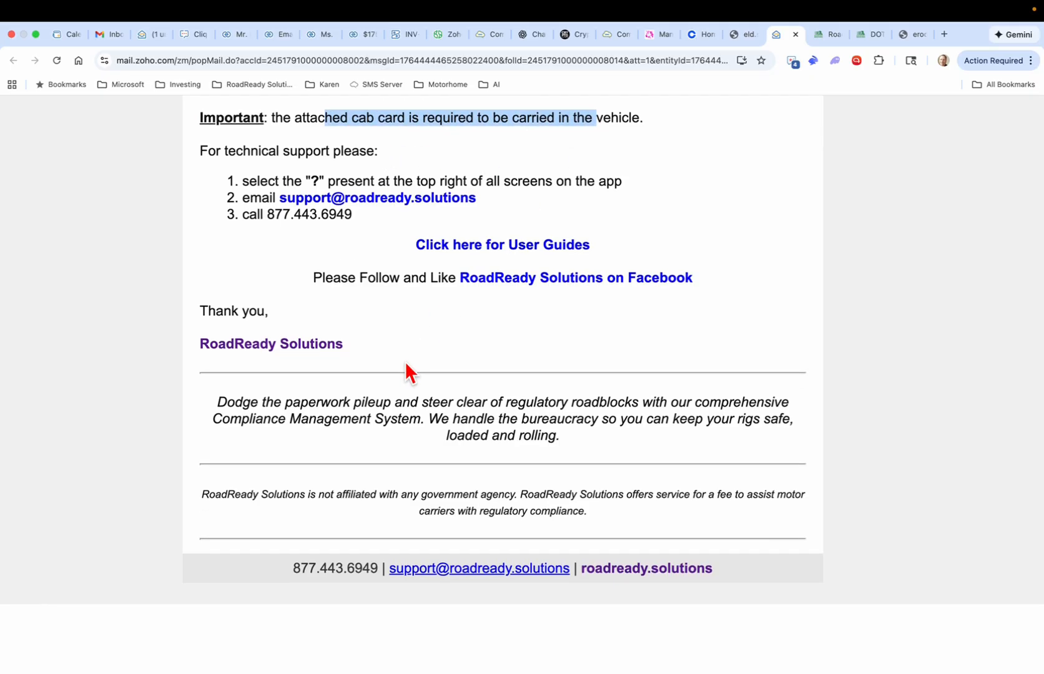
{"action": "scroll", "coordinate": [407, 374], "scroll_direction": "up", "scroll_amount": 2}
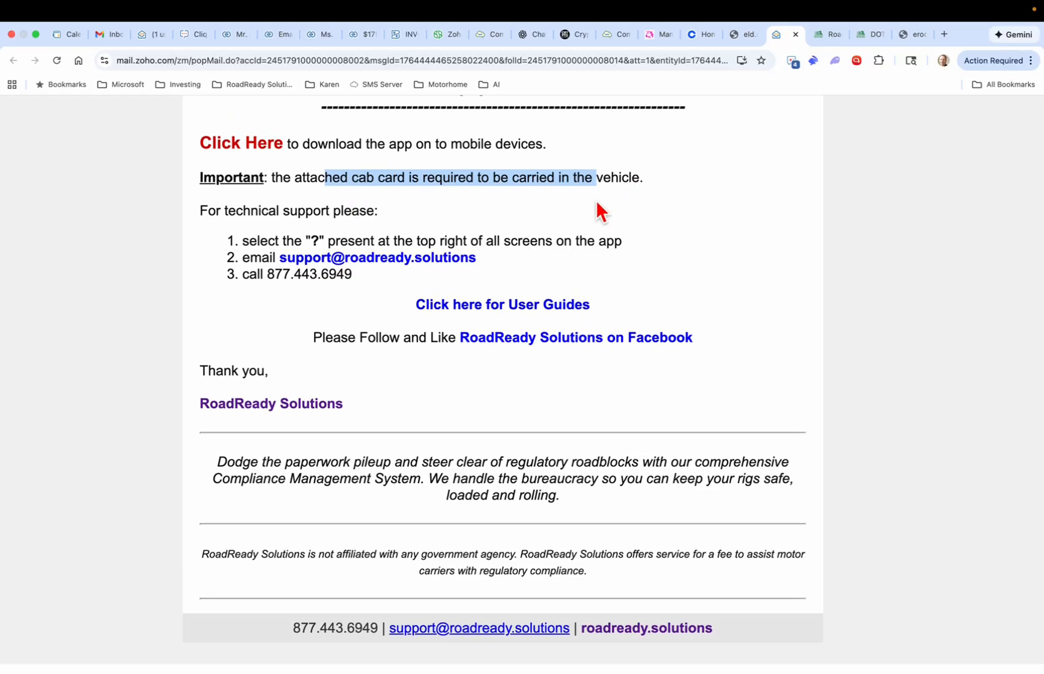
{"action": "left_click_drag", "start_coordinate": [255, 237], "coordinate": [347, 239]}
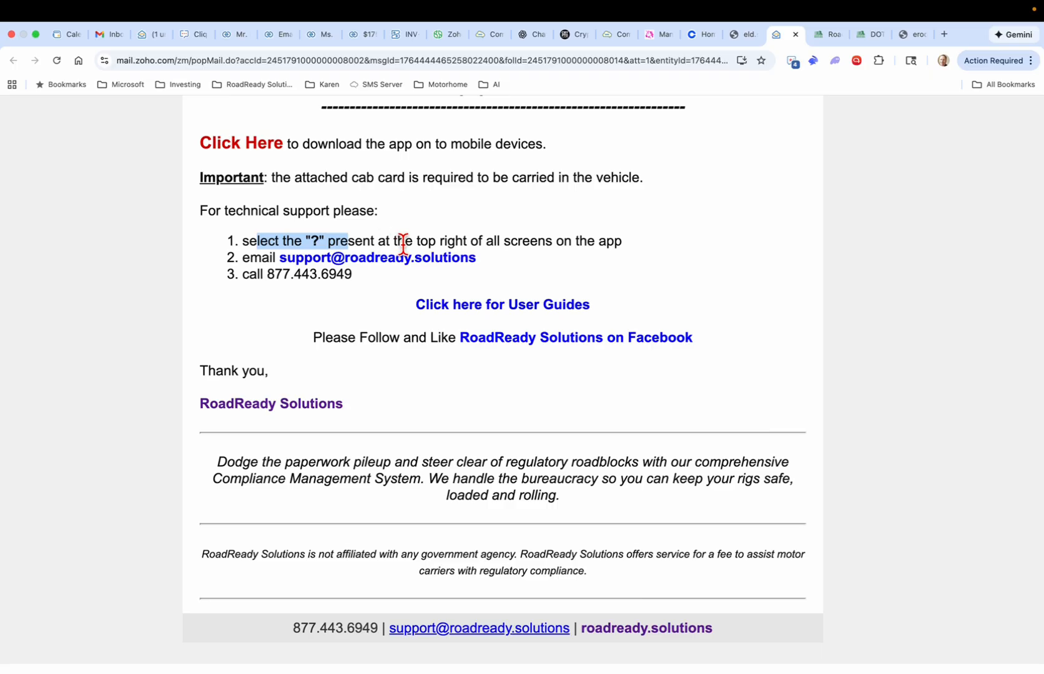
{"action": "left_click", "coordinate": [377, 242]}
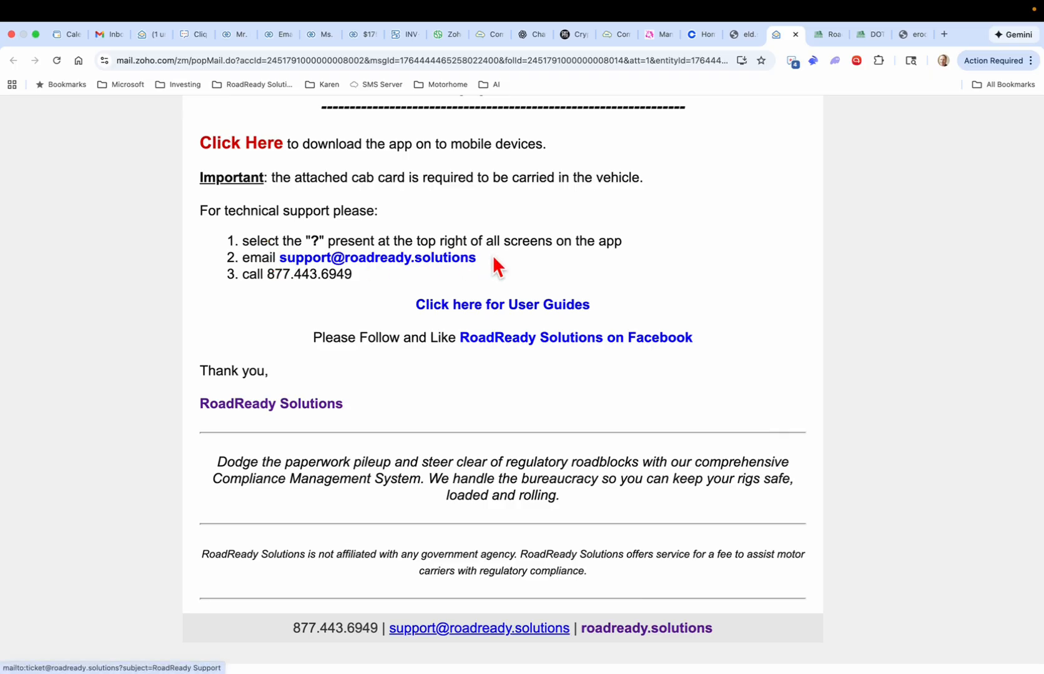
Step: Highlight the support e-mail address and phone number, then return to the RoadReady apps page
{"action": "left_click_drag", "start_coordinate": [477, 259], "coordinate": [280, 261]}
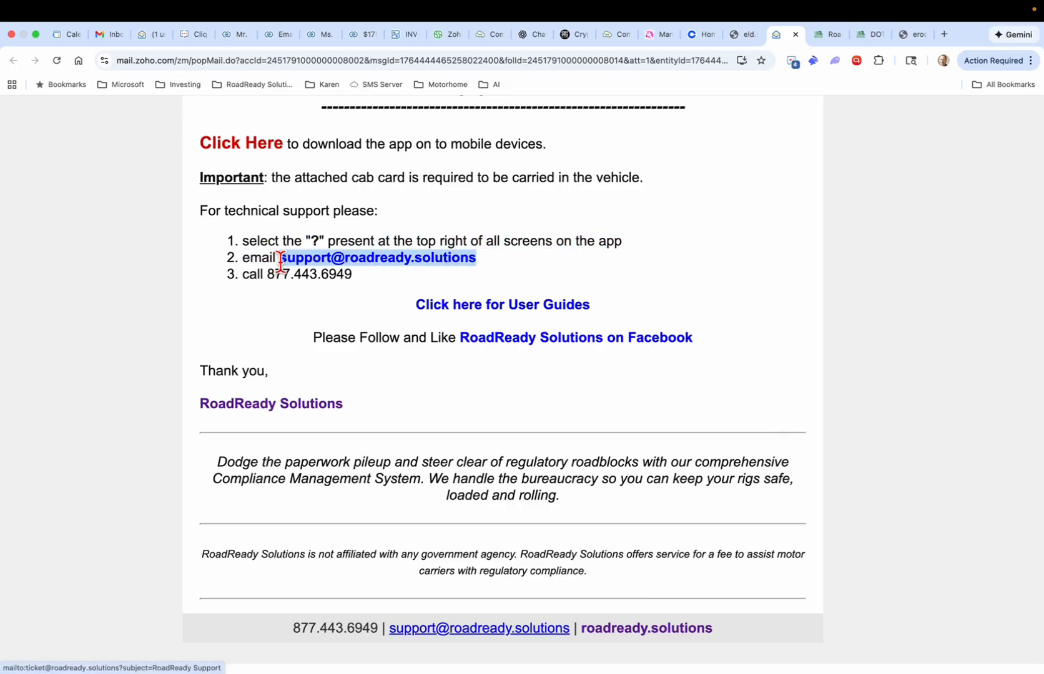
{"action": "left_click_drag", "start_coordinate": [355, 276], "coordinate": [265, 278]}
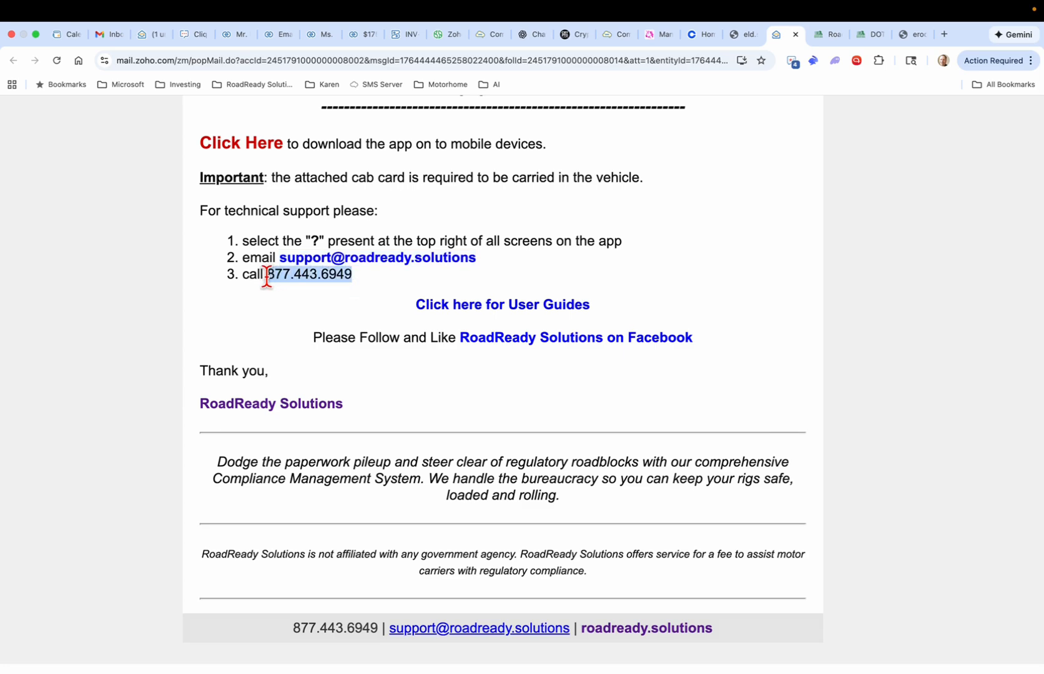
{"action": "left_click", "coordinate": [285, 310]}
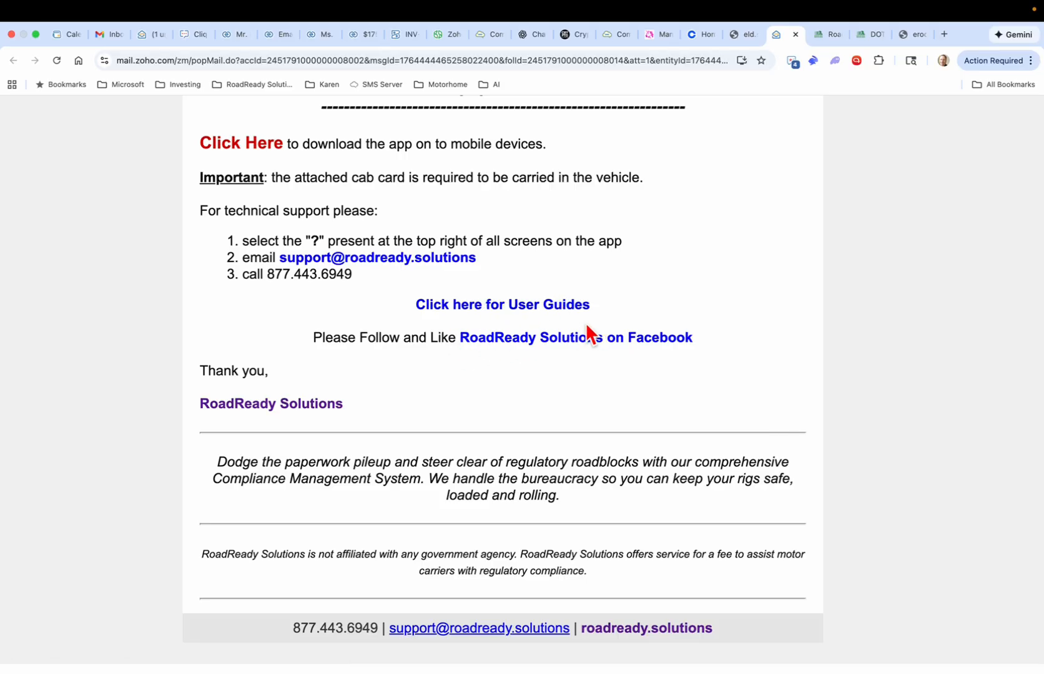
{"action": "left_click", "coordinate": [867, 37]}
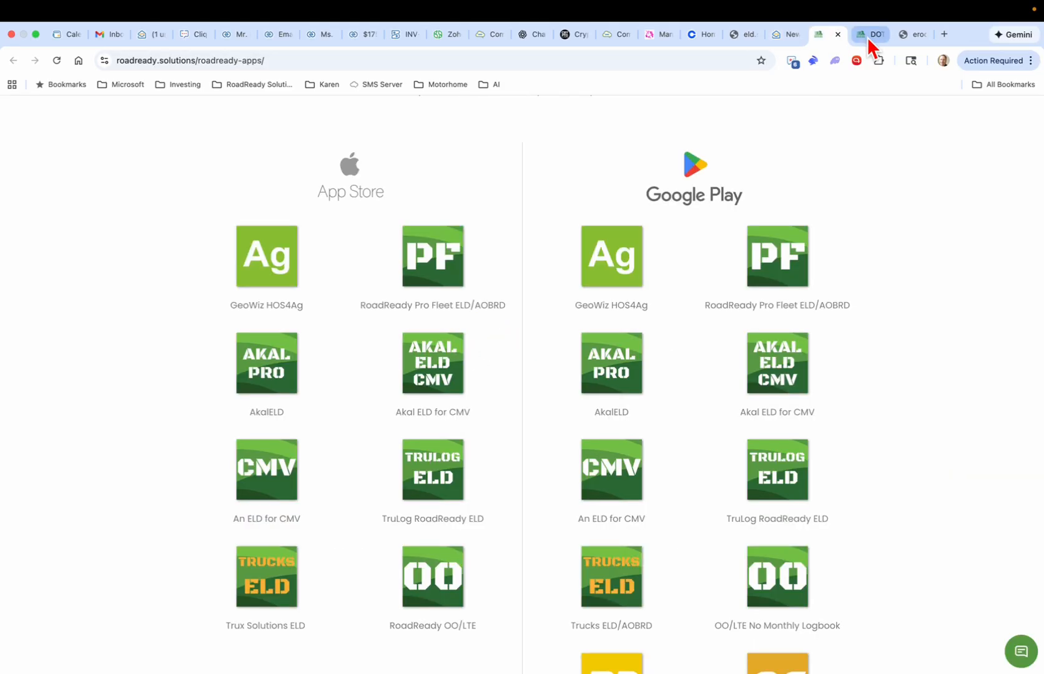
Step: Go to the ERODS Cloud tab and open Creation Station from the Web ADMIN menu
{"action": "left_click", "coordinate": [904, 34]}
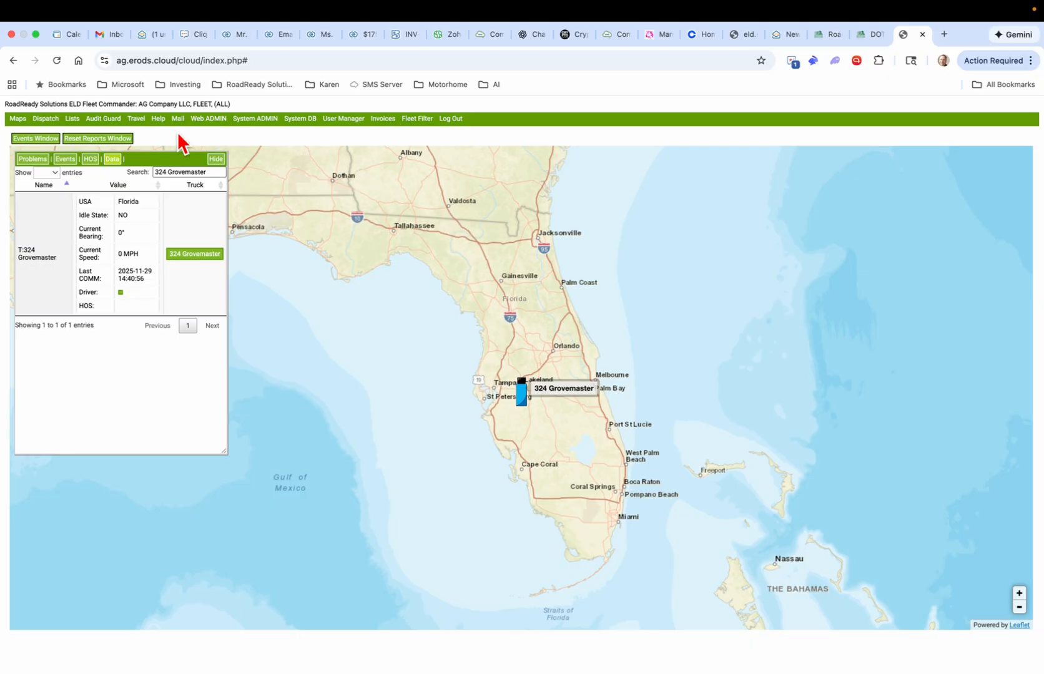
{"action": "left_click", "coordinate": [206, 120]}
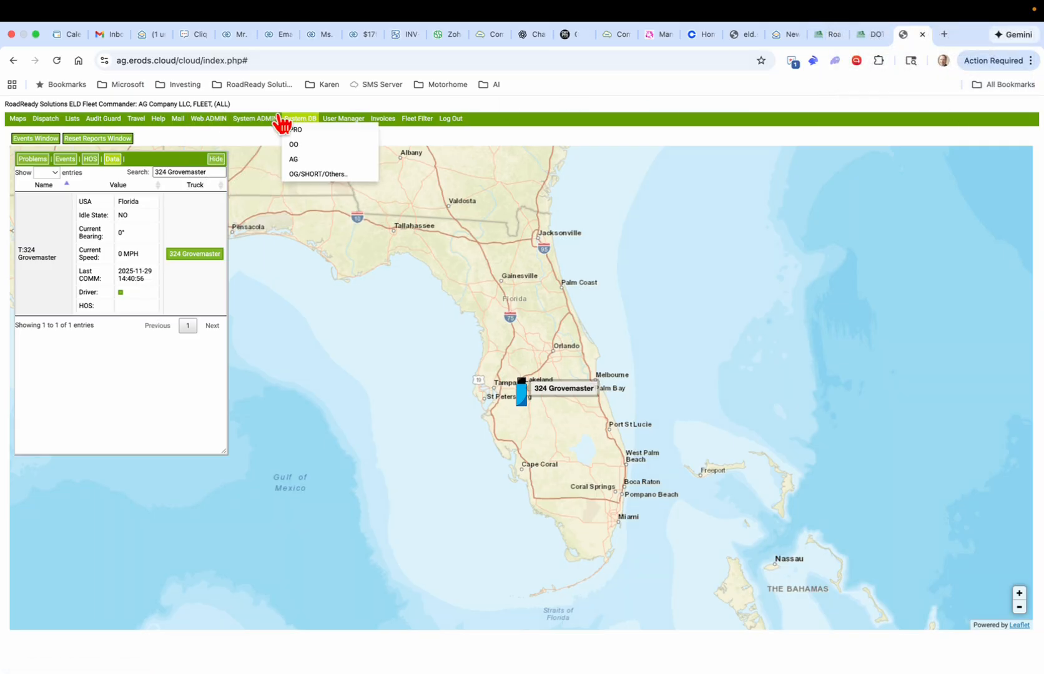
{"action": "mouse_move", "coordinate": [204, 124]}
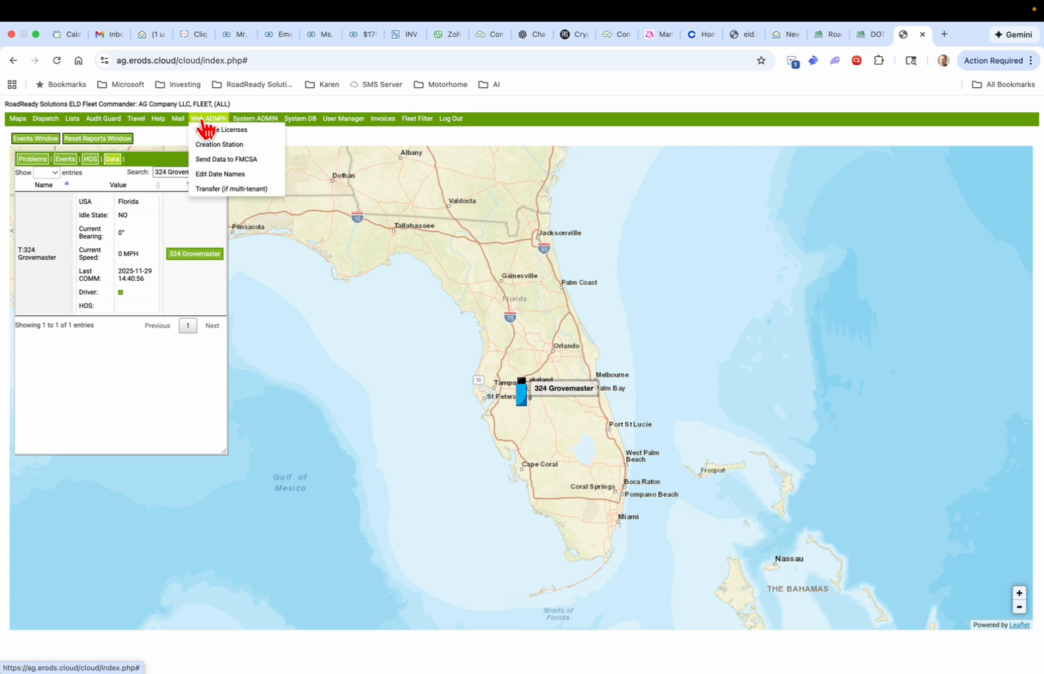
{"action": "left_click", "coordinate": [219, 148]}
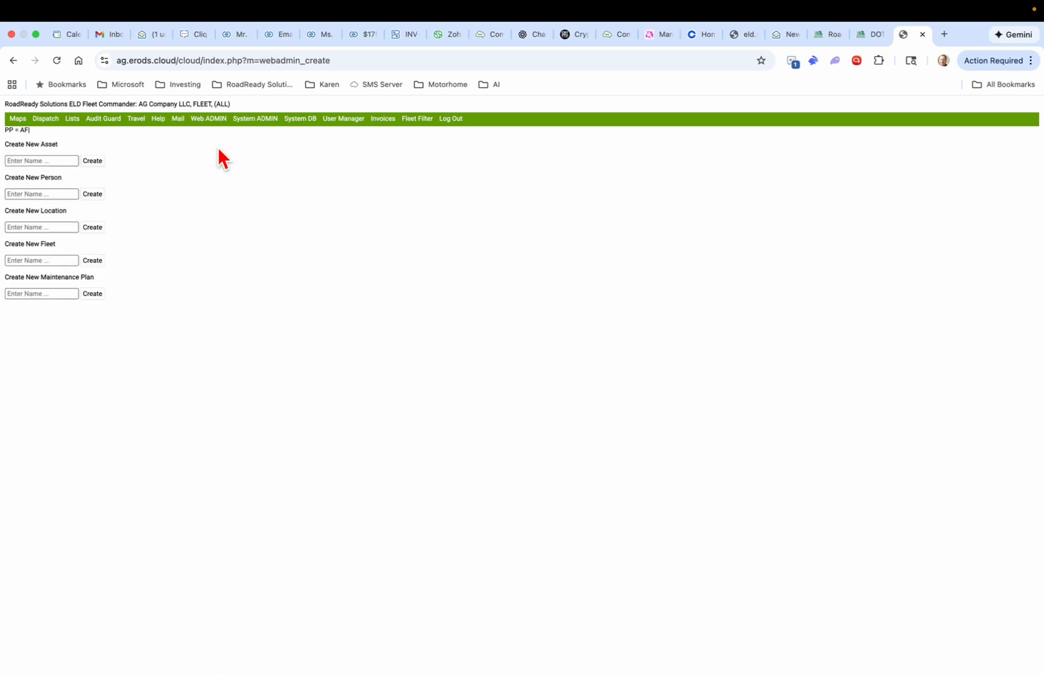
Step: Create a new person record with the driver's full name
{"action": "left_click", "coordinate": [56, 195]}
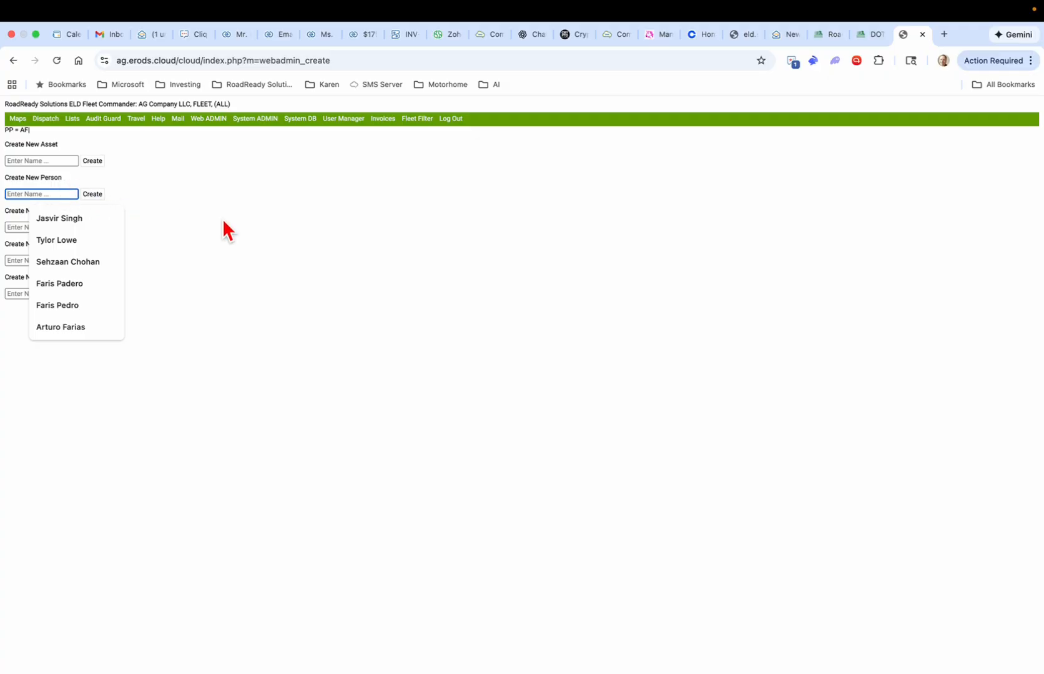
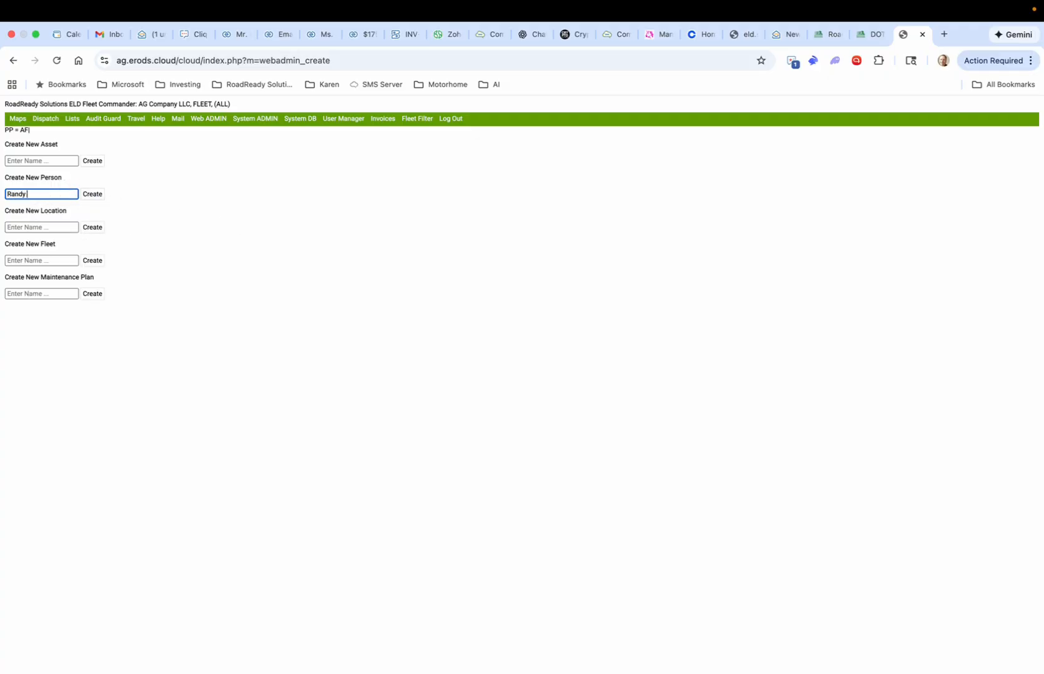
{"action": "left_click", "coordinate": [93, 194]}
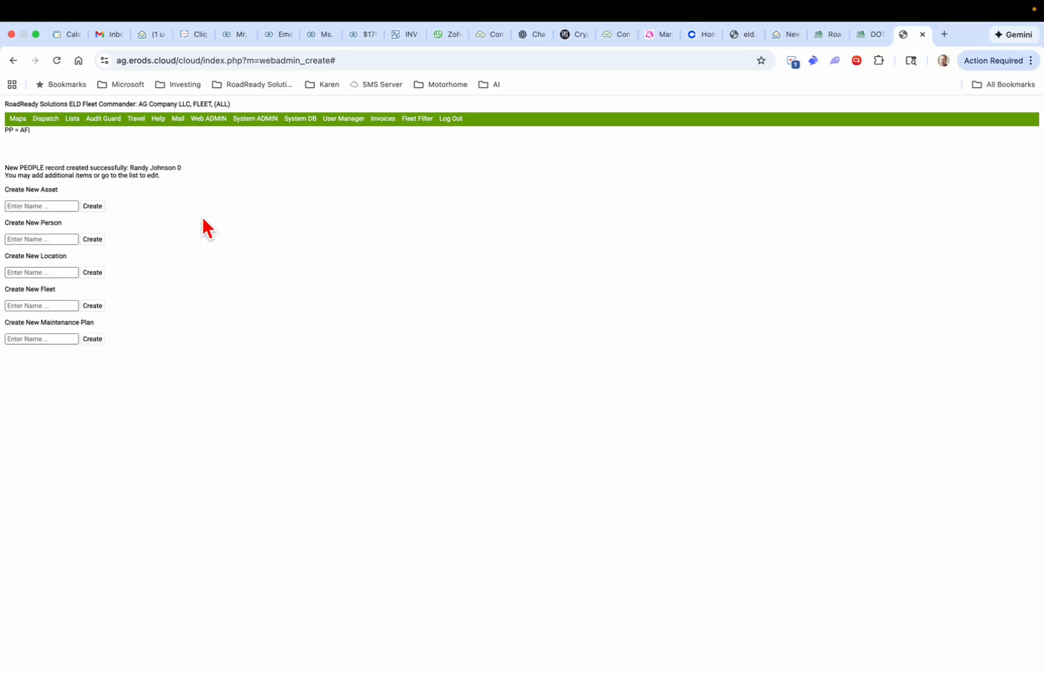
Step: Create a new asset named 911
{"action": "left_click", "coordinate": [58, 205]}
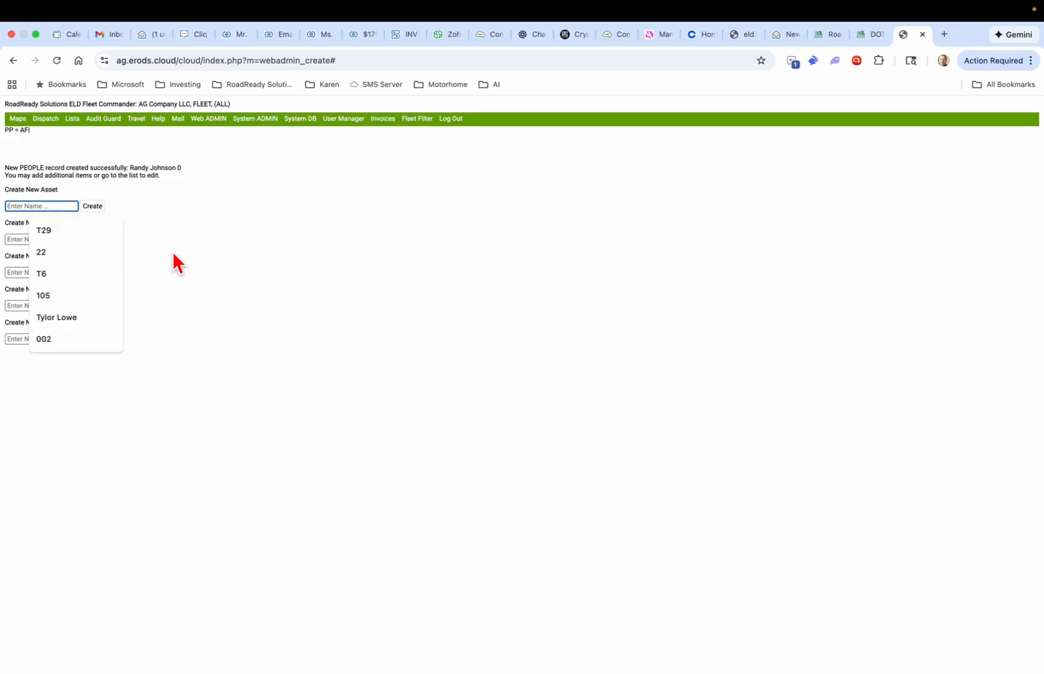
{"action": "type", "text": "911"}
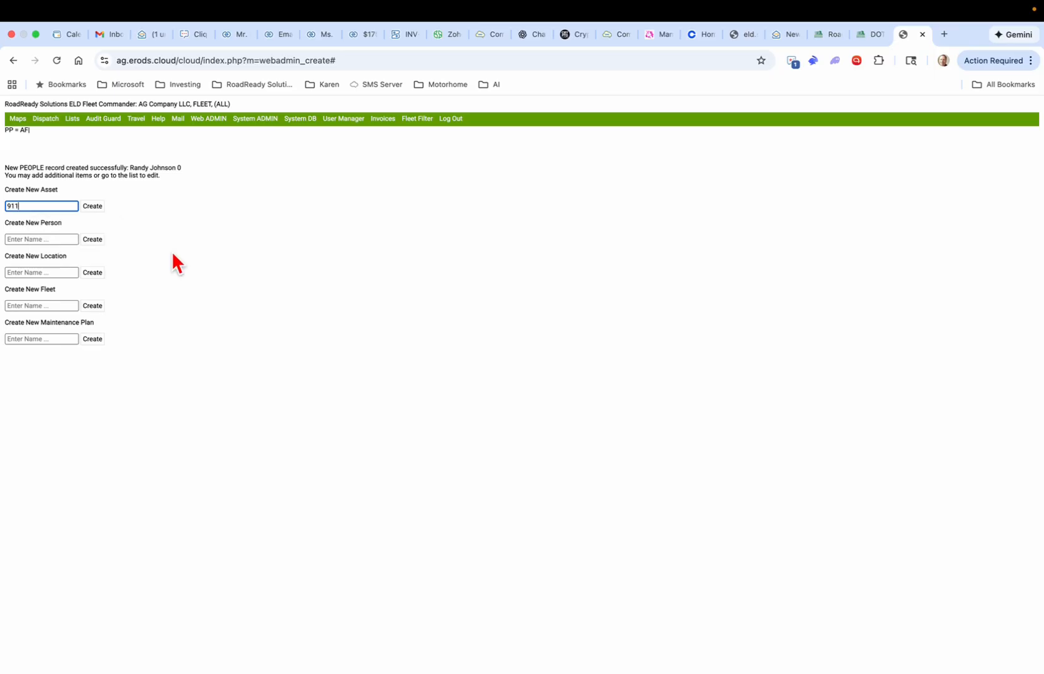
{"action": "left_click", "coordinate": [96, 207]}
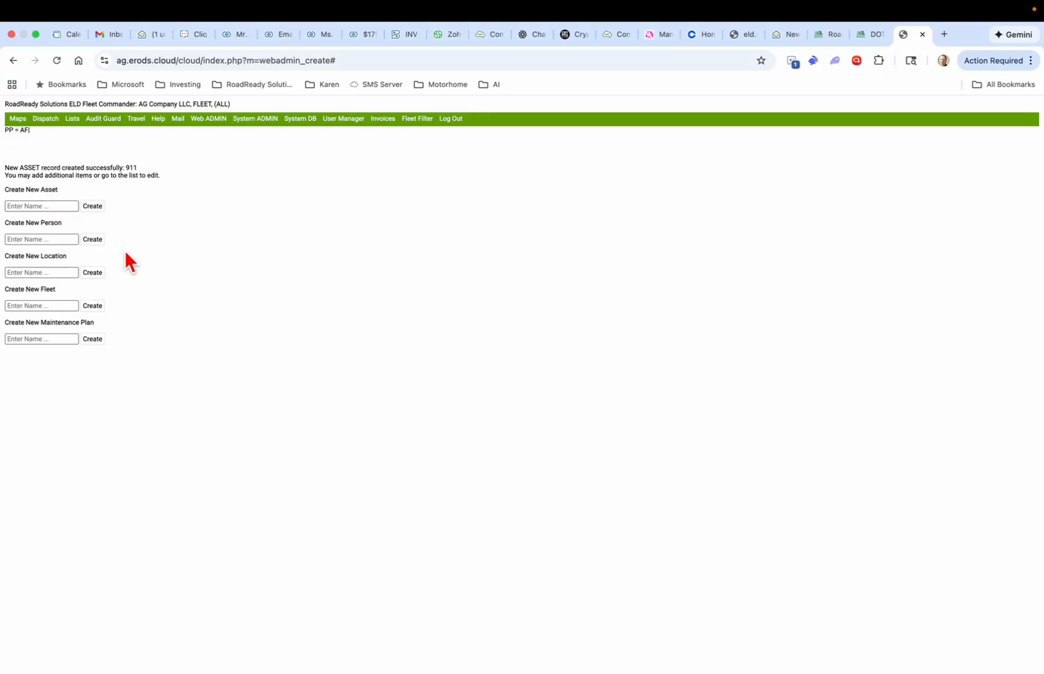
Step: Create a new location named Johnson Farms
{"action": "left_click", "coordinate": [56, 272]}
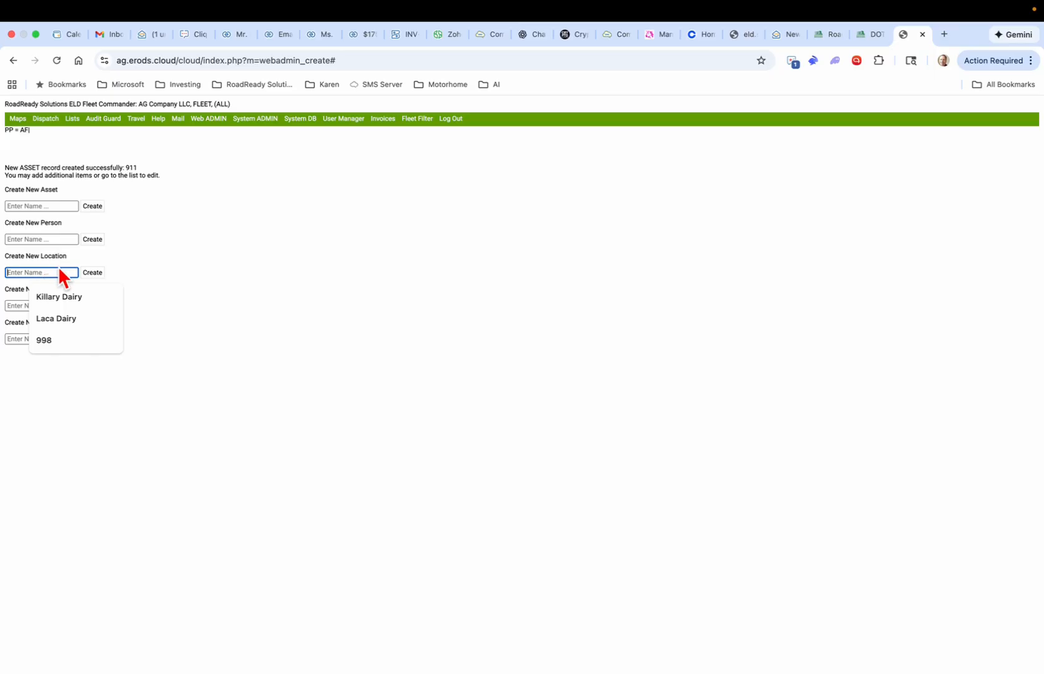
{"action": "type", "text": "Joh"}
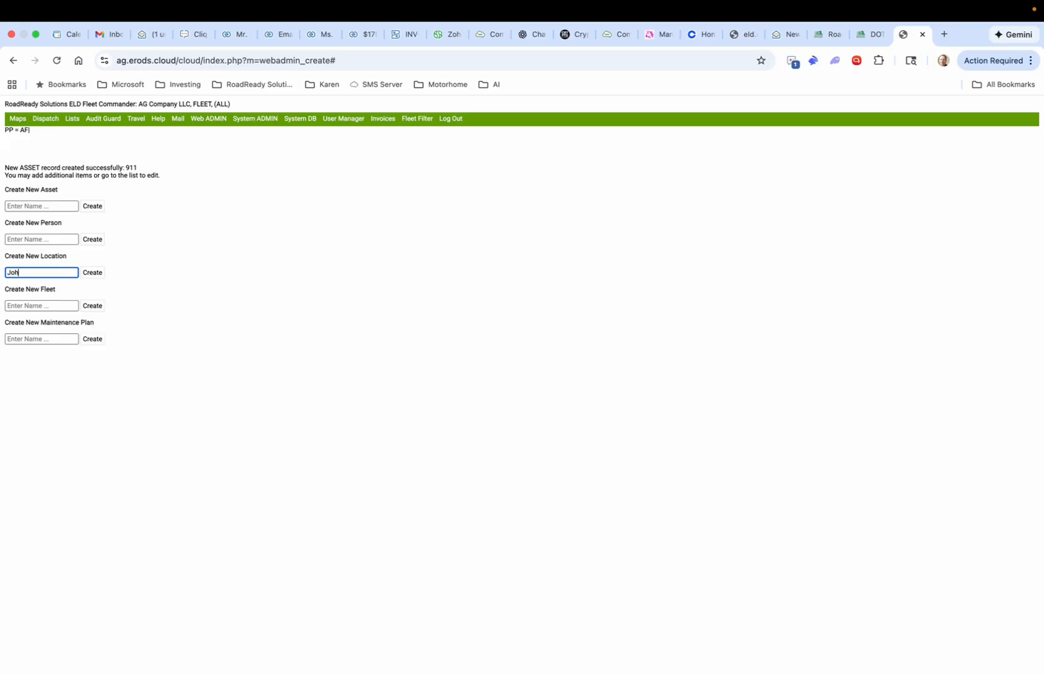
{"action": "type", "text": "nson Farms"}
{"action": "left_click", "coordinate": [95, 274]}
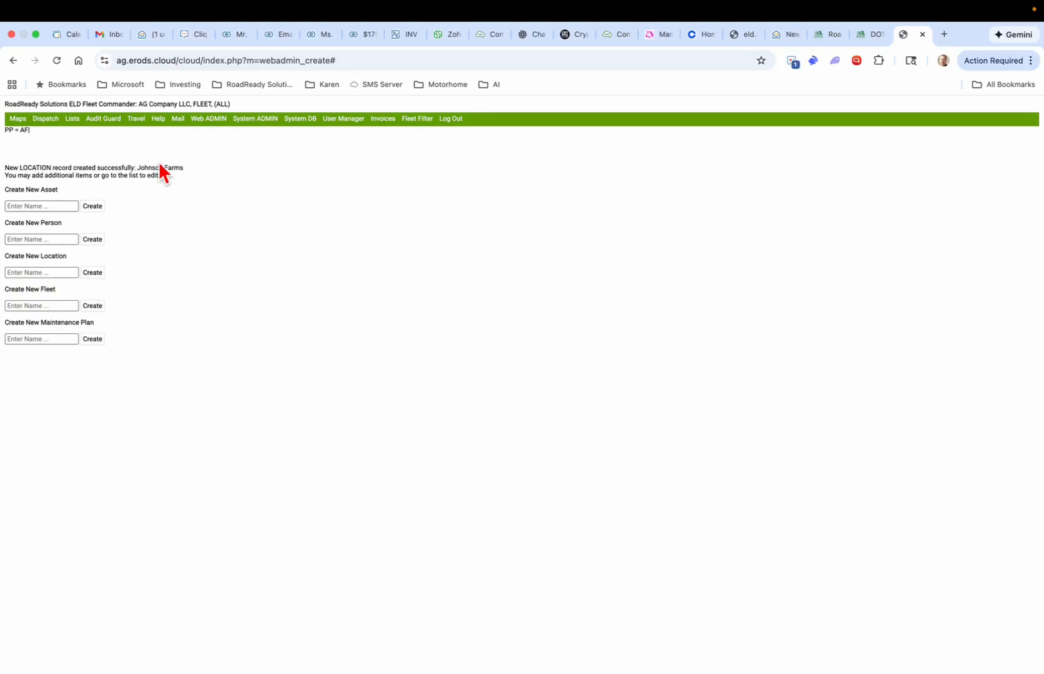
{"action": "mouse_move", "coordinate": [72, 120]}
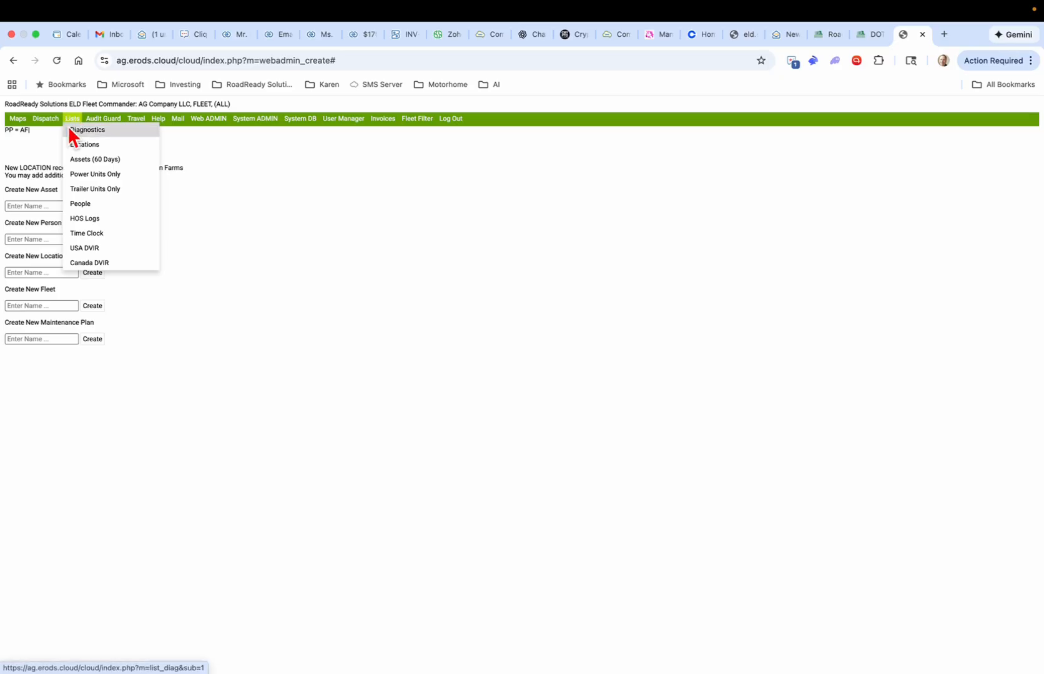
Step: Go to page 2 of the People list and open the last driver's record for editing
{"action": "left_click", "coordinate": [85, 204]}
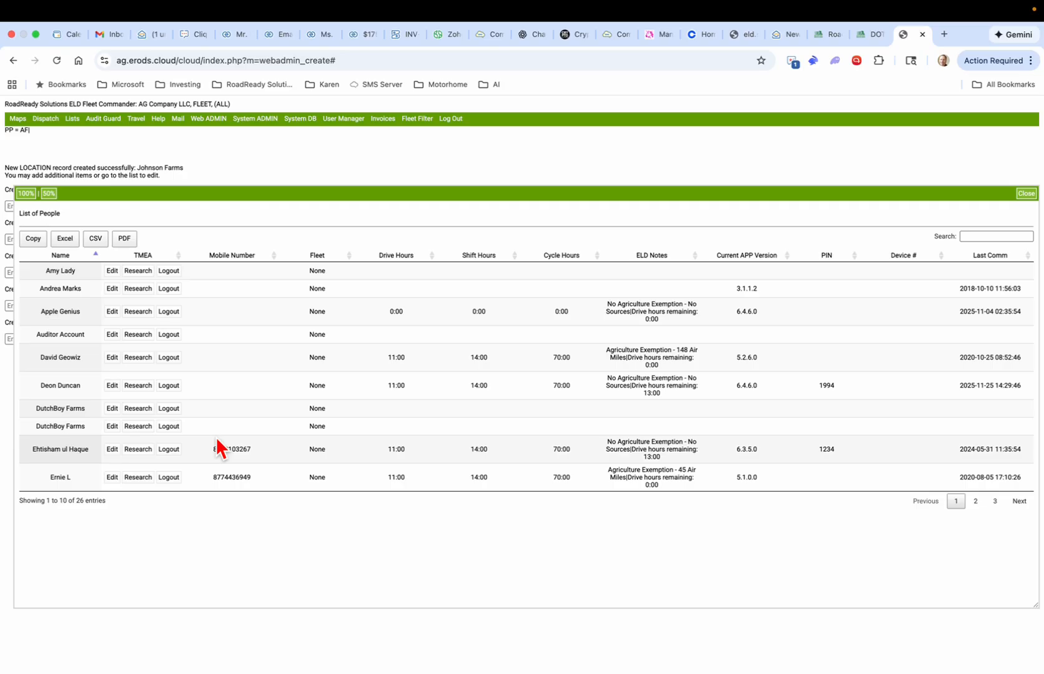
{"action": "left_click", "coordinate": [976, 502]}
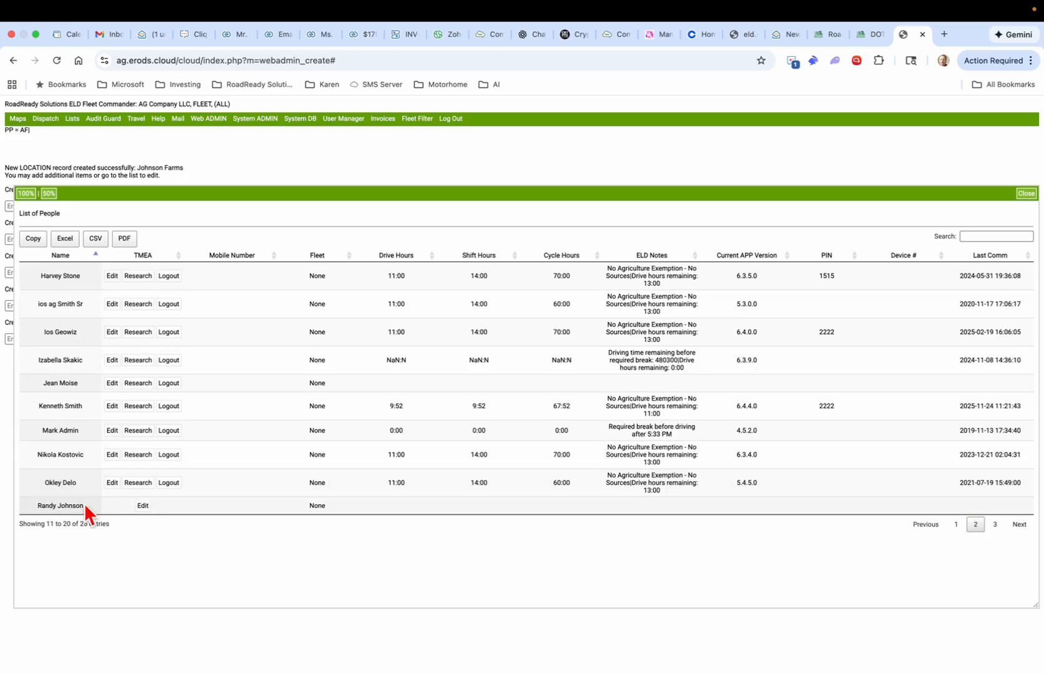
{"action": "left_click_drag", "start_coordinate": [38, 513], "coordinate": [97, 516]}
{"action": "left_click", "coordinate": [142, 506]}
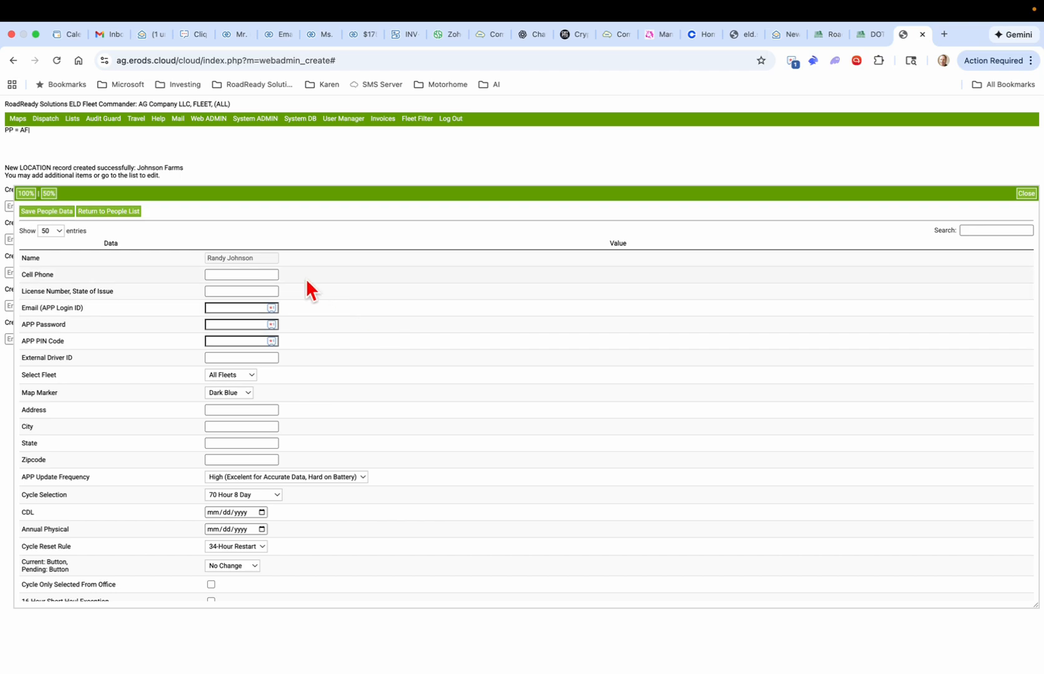
Step: Enter the driver's cell phone number and license number, with WA as issuing state
{"action": "left_click", "coordinate": [263, 274]}
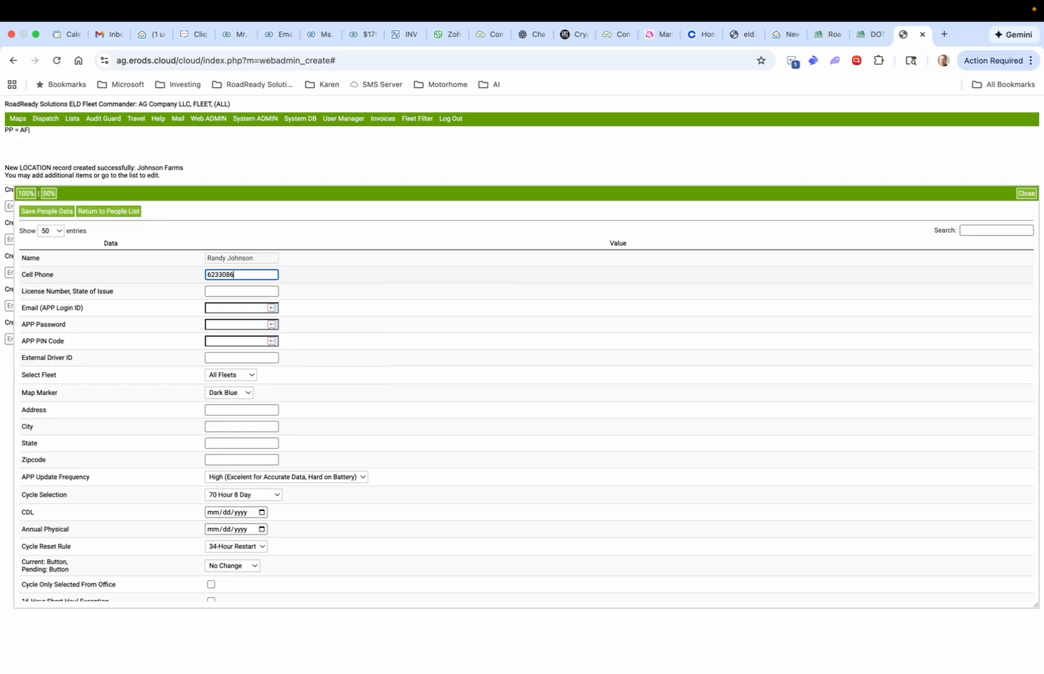
{"action": "left_click", "coordinate": [236, 291]}
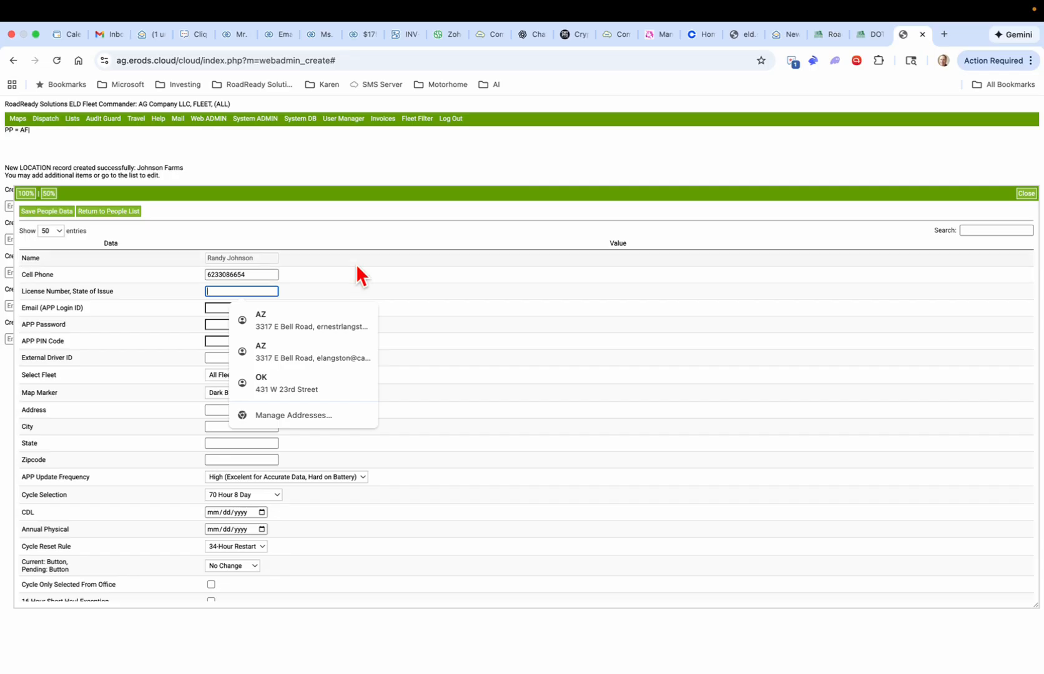
{"action": "type", "text": "123432"}
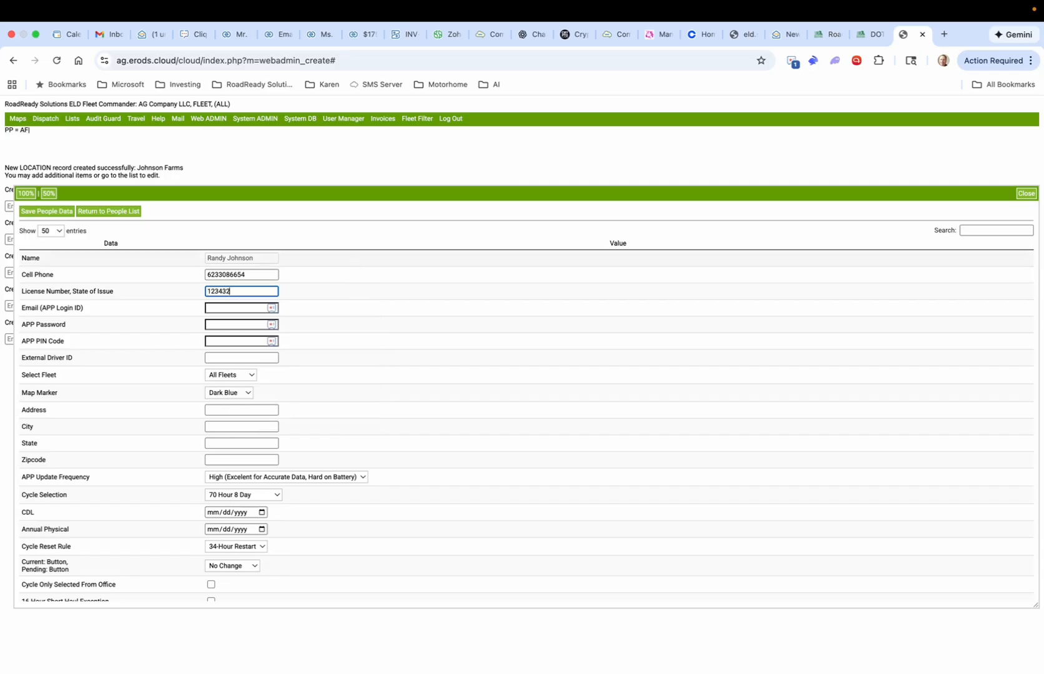
{"action": "type", "text": " WA"}
{"action": "right_click", "coordinate": [400, 316]}
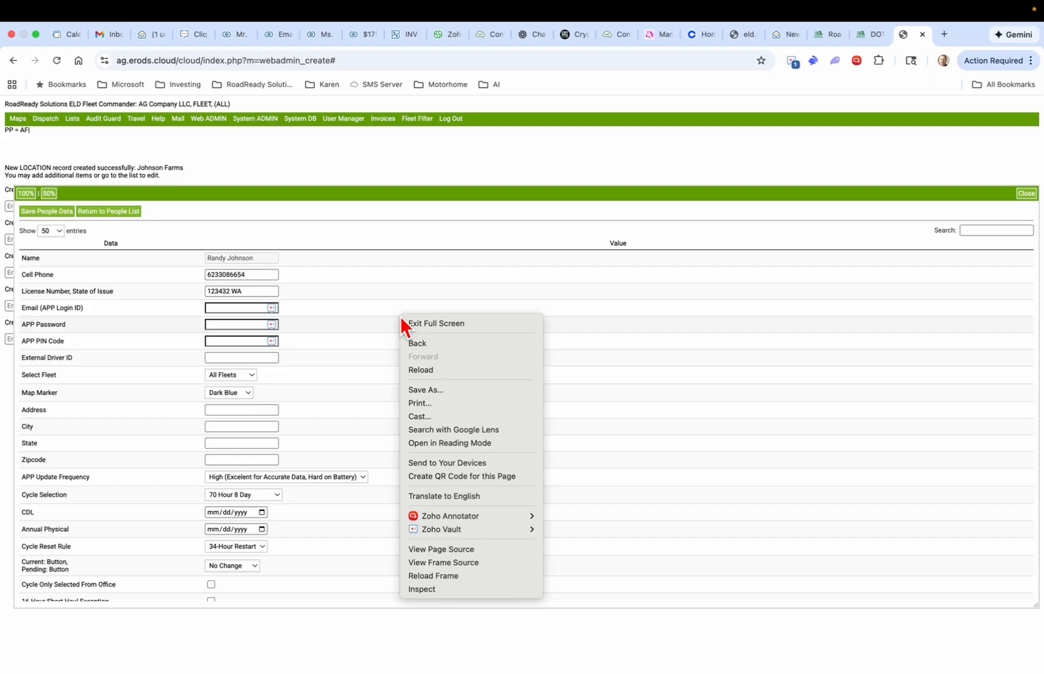
{"action": "left_click", "coordinate": [357, 336]}
Step: Fill in the driver's app login email, app password and app PIN code
{"action": "scroll", "coordinate": [356, 335], "scroll_direction": "up", "scroll_amount": 5}
{"action": "scroll", "coordinate": [357, 338], "scroll_direction": "left", "scroll_amount": 5}
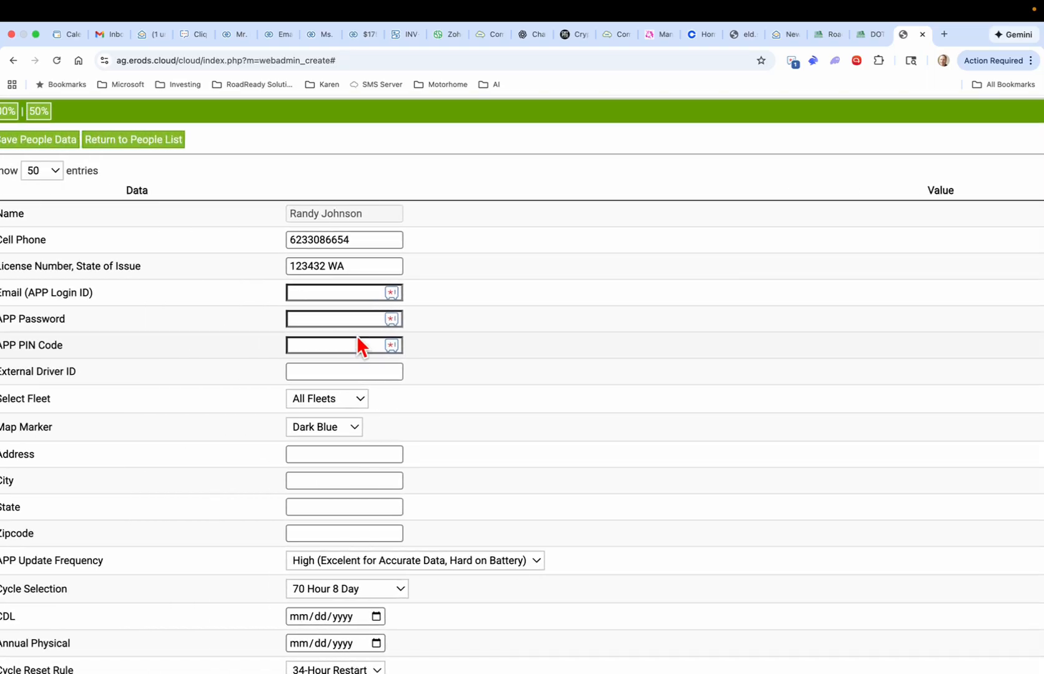
{"action": "left_click", "coordinate": [367, 293]}
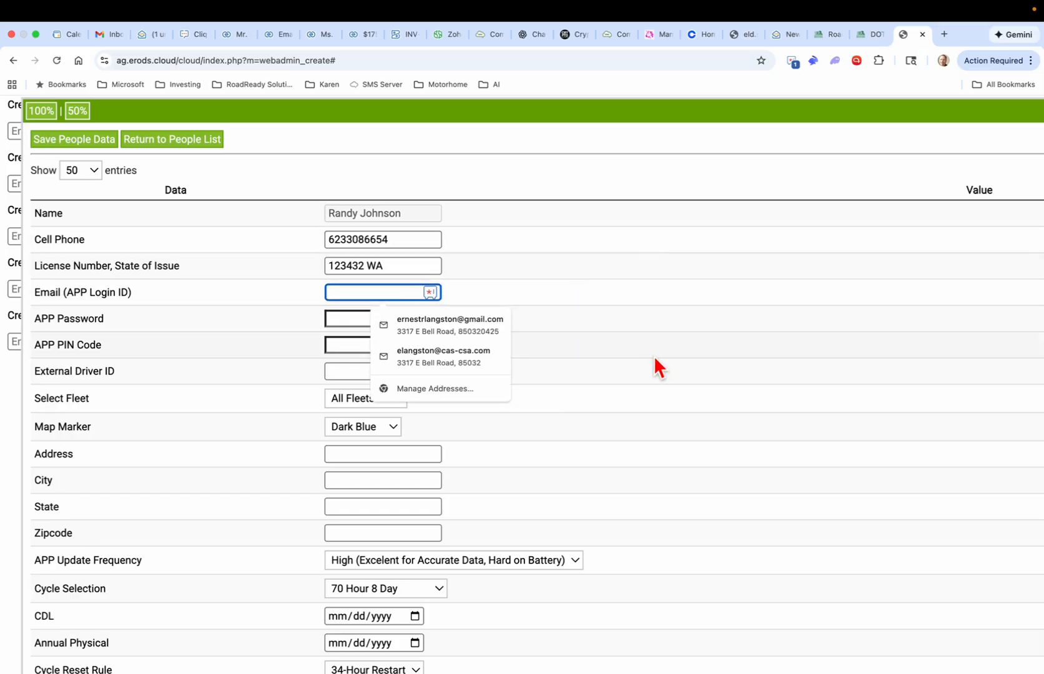
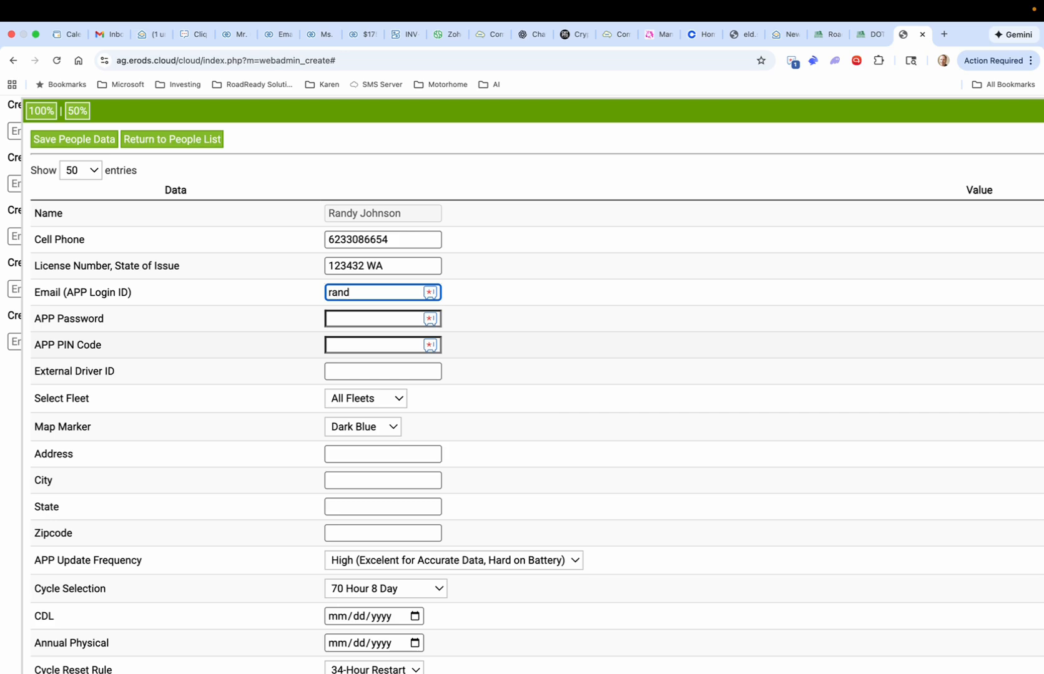
{"action": "triple_click", "coordinate": [349, 290]}
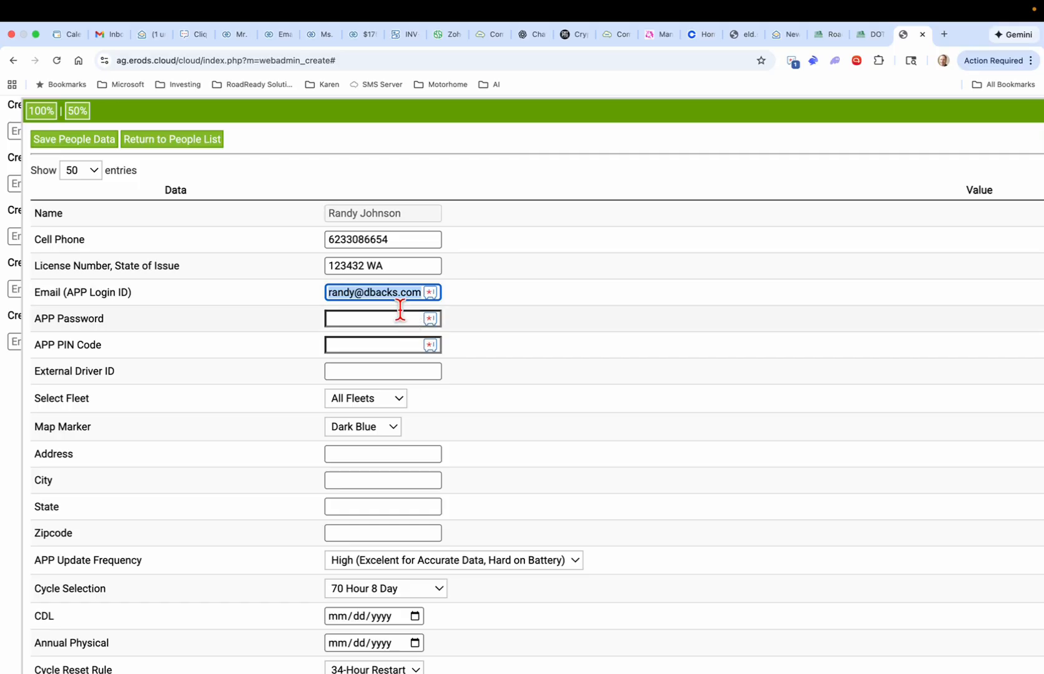
{"action": "left_click", "coordinate": [380, 318]}
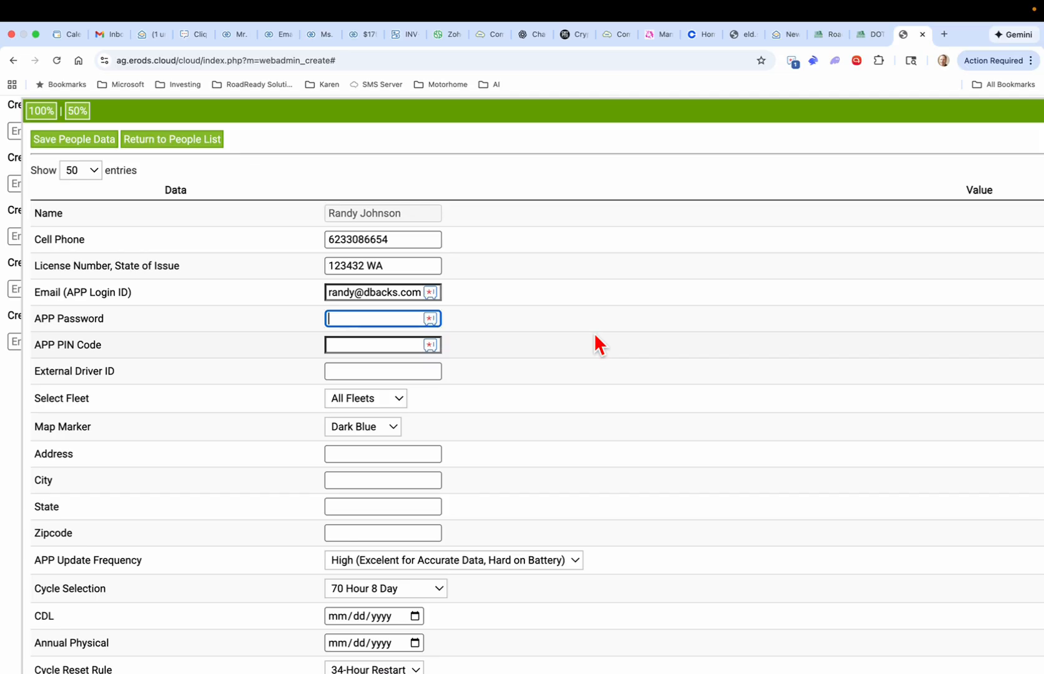
{"action": "type", "text": "••••"}
{"action": "double_click", "coordinate": [361, 319]}
{"action": "left_click", "coordinate": [349, 342]}
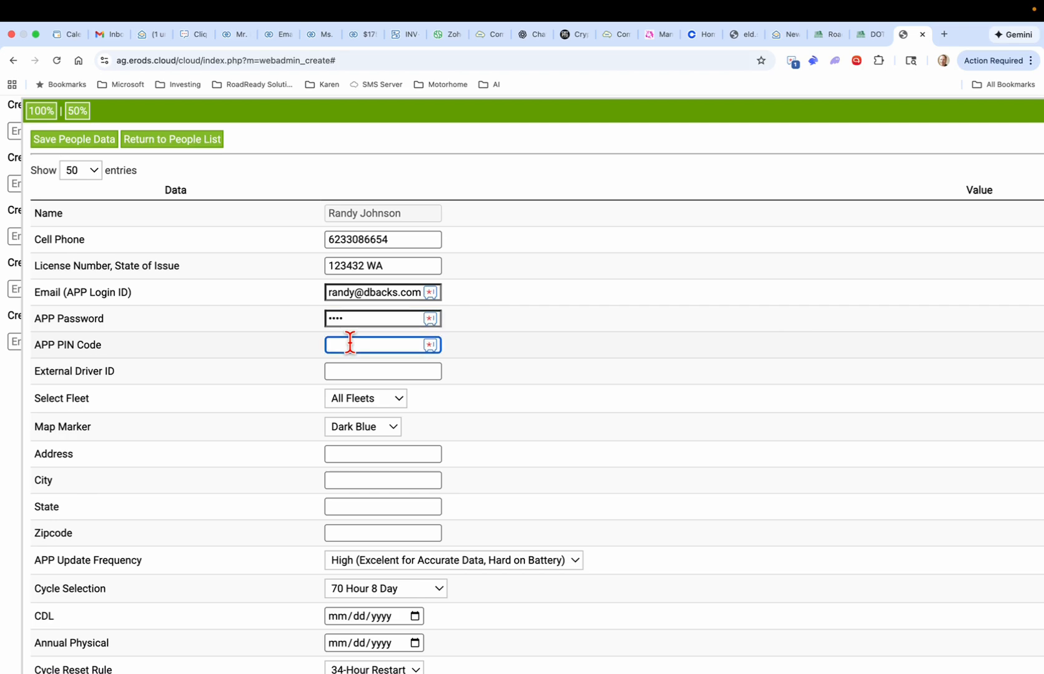
{"action": "type", "text": "1234"}
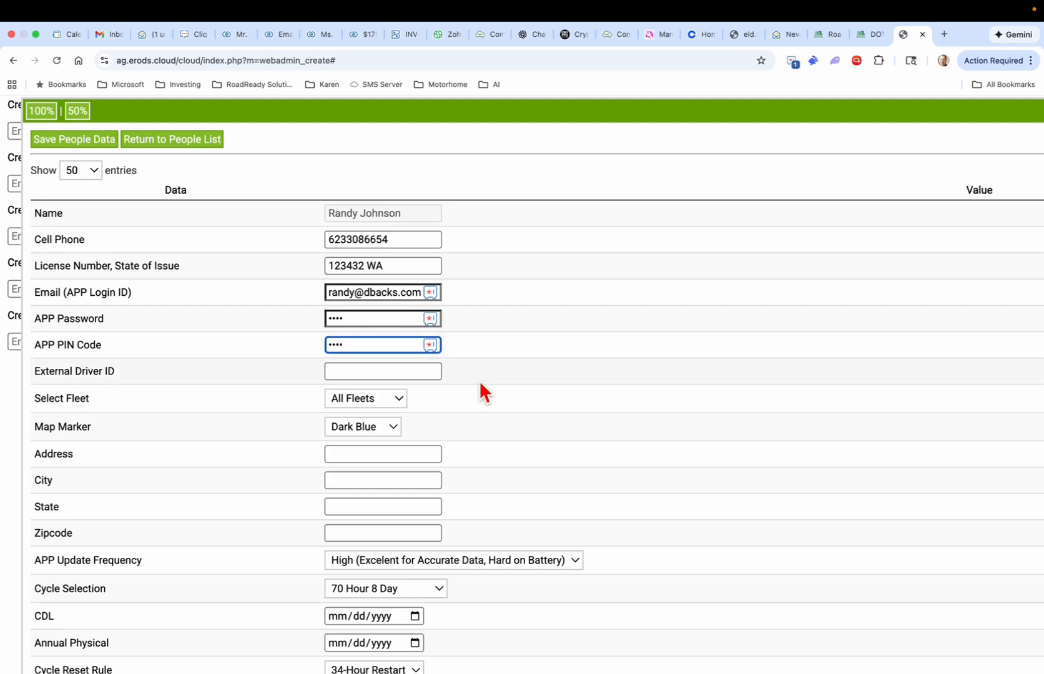
Step: Enter the driver's street address, city, state and zipcode
{"action": "scroll", "coordinate": [480, 384], "scroll_direction": "down", "scroll_amount": 2}
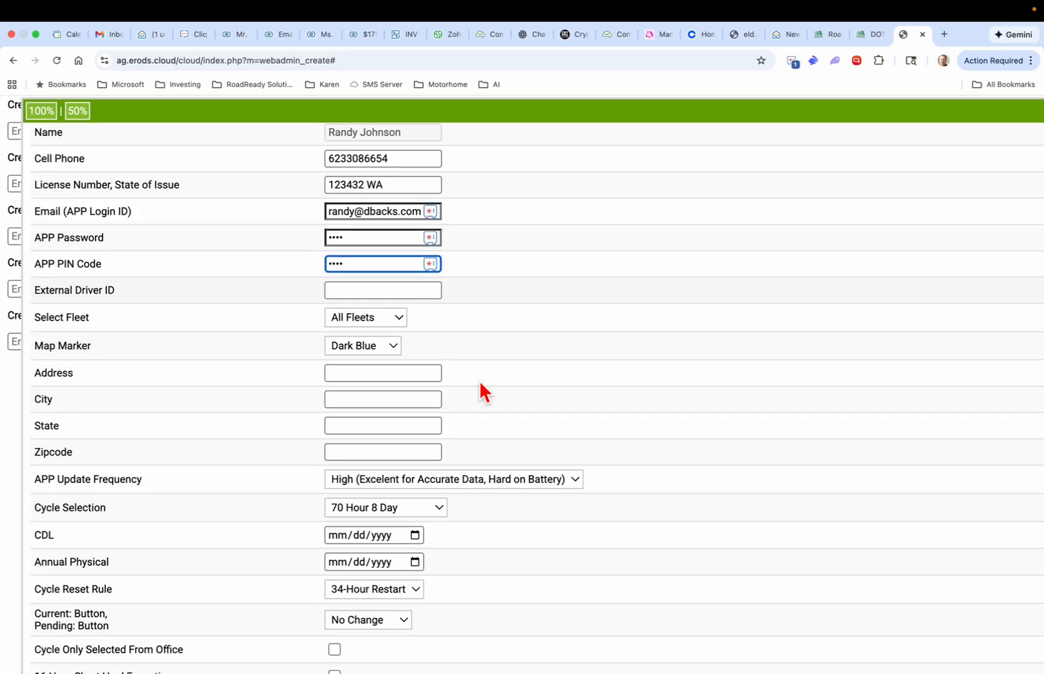
{"action": "scroll", "coordinate": [479, 380], "scroll_direction": "down", "scroll_amount": 3}
{"action": "left_click", "coordinate": [403, 281]}
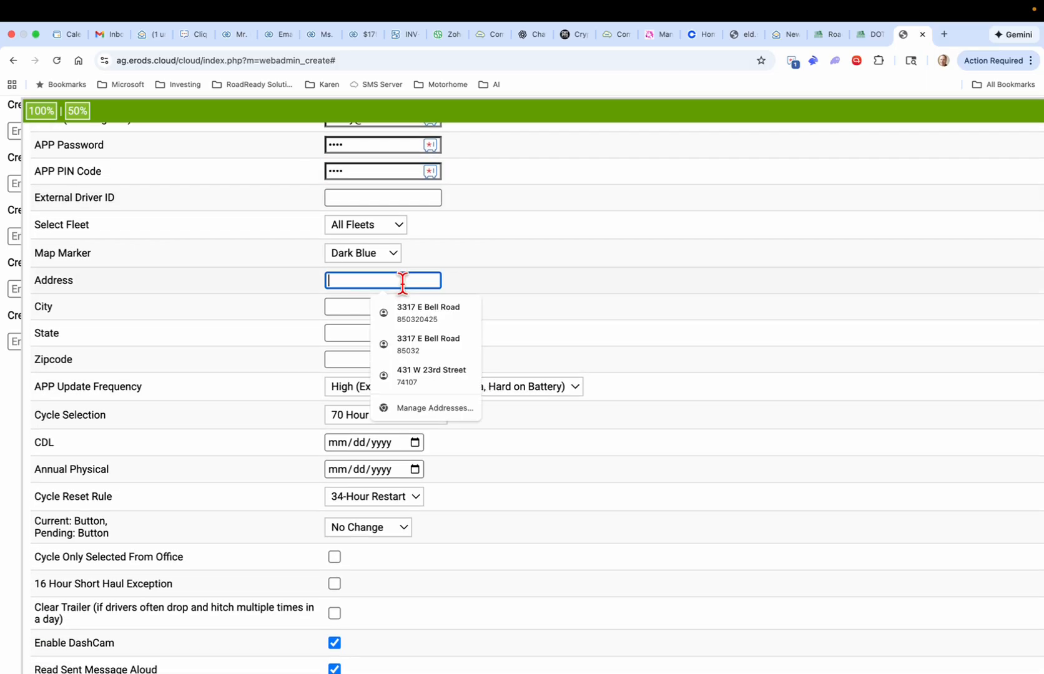
{"action": "type", "text": "123"}
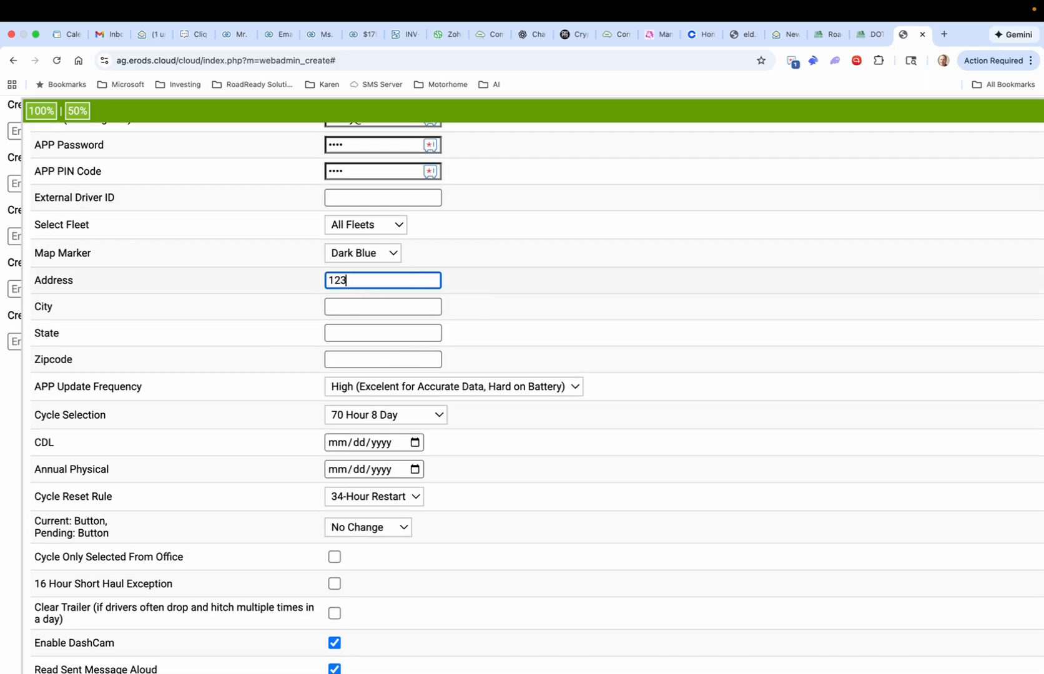
{"action": "type", "text": " Main Street"}
{"action": "key", "text": "Tab"}
{"action": "type", "text": "Phoenix"}
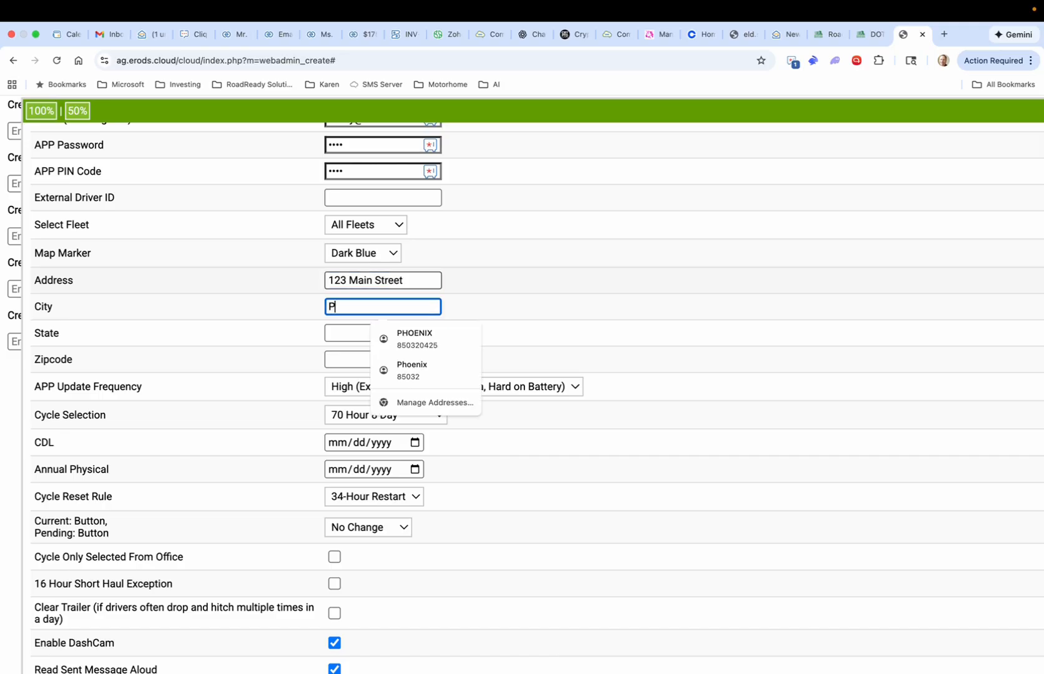
{"action": "type", "text": "Z"}
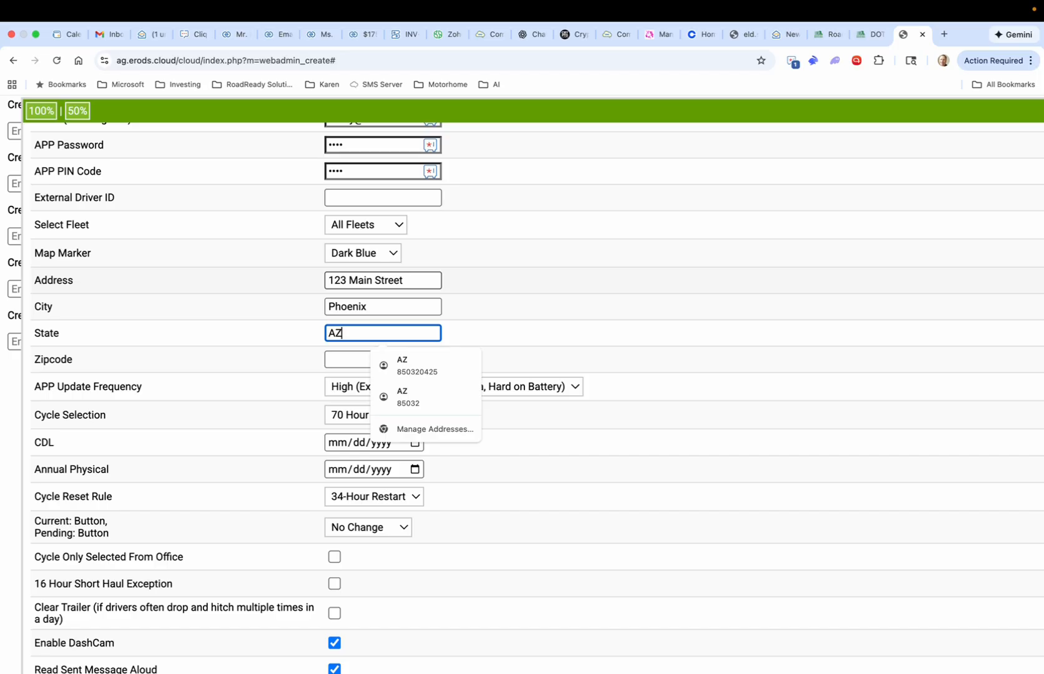
{"action": "key", "text": "Tab"}
{"action": "type", "text": "85032"}
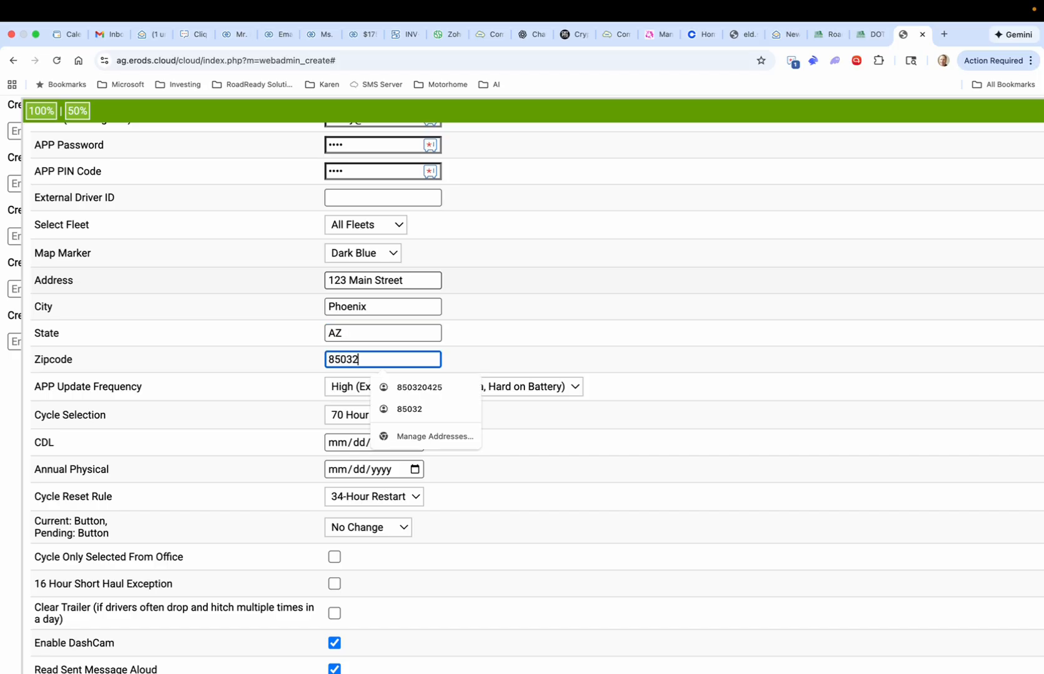
{"action": "left_click", "coordinate": [470, 279]}
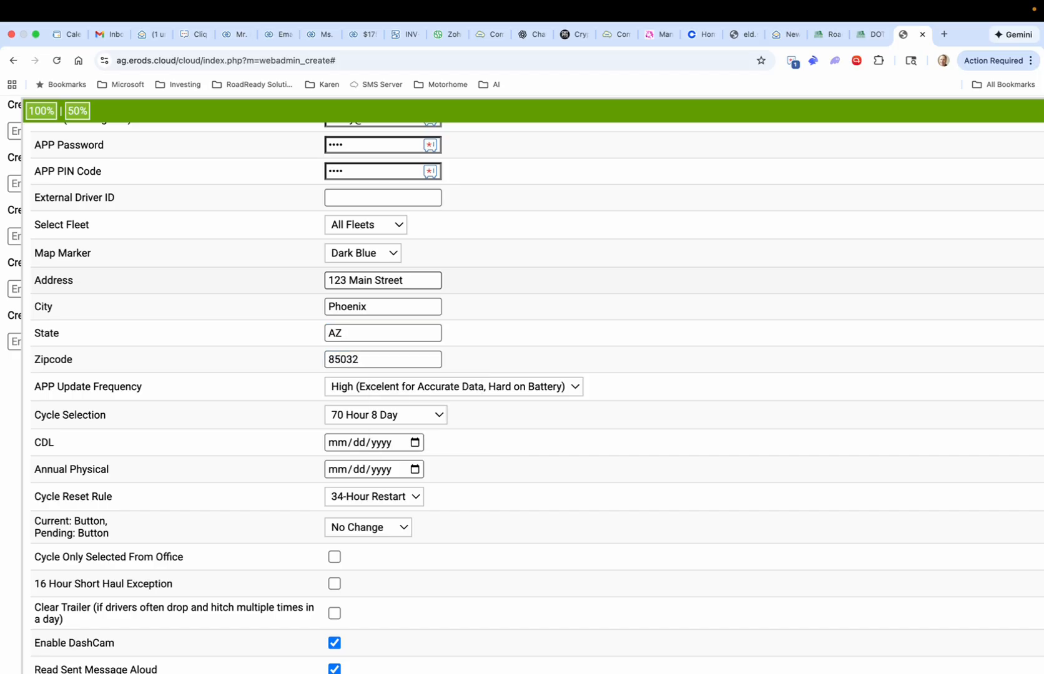
Step: Pick 70 Hour 8 Day in Cycle Selection and 34-Hour Restart as the Cycle Reset Rule
{"action": "scroll", "coordinate": [674, 356], "scroll_direction": "down", "scroll_amount": 3}
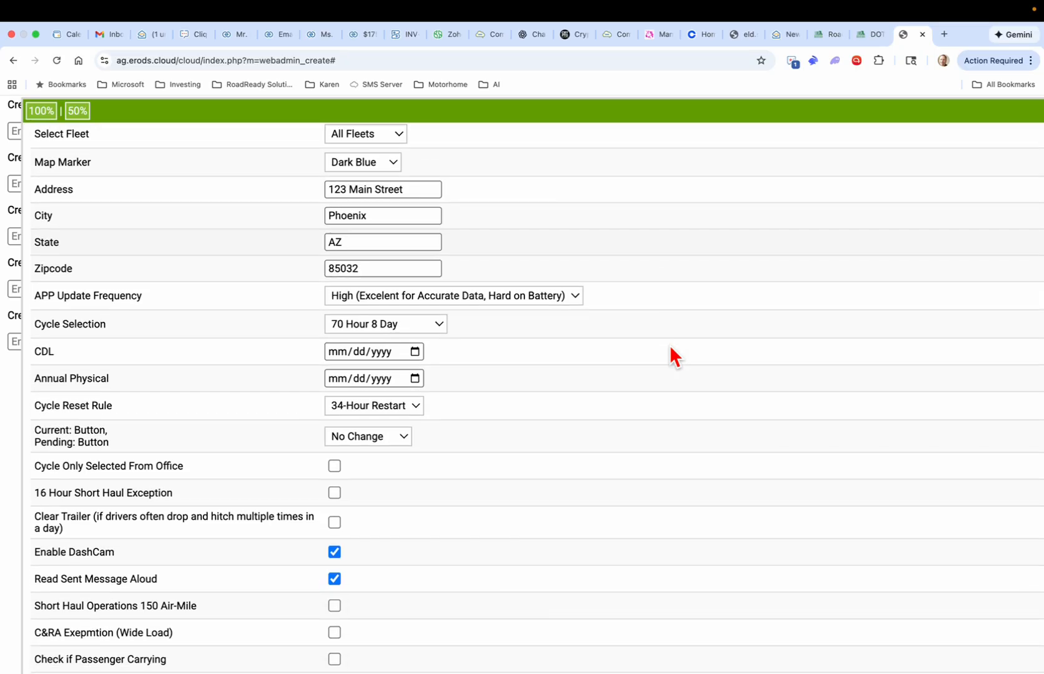
{"action": "left_click", "coordinate": [435, 294]}
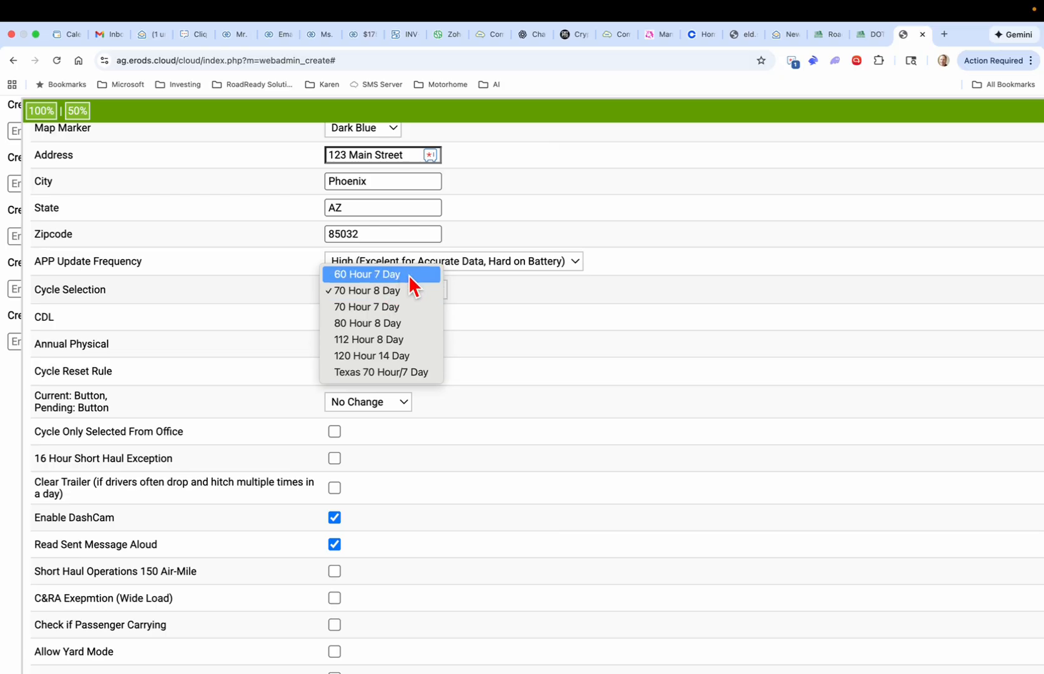
{"action": "left_click", "coordinate": [418, 296]}
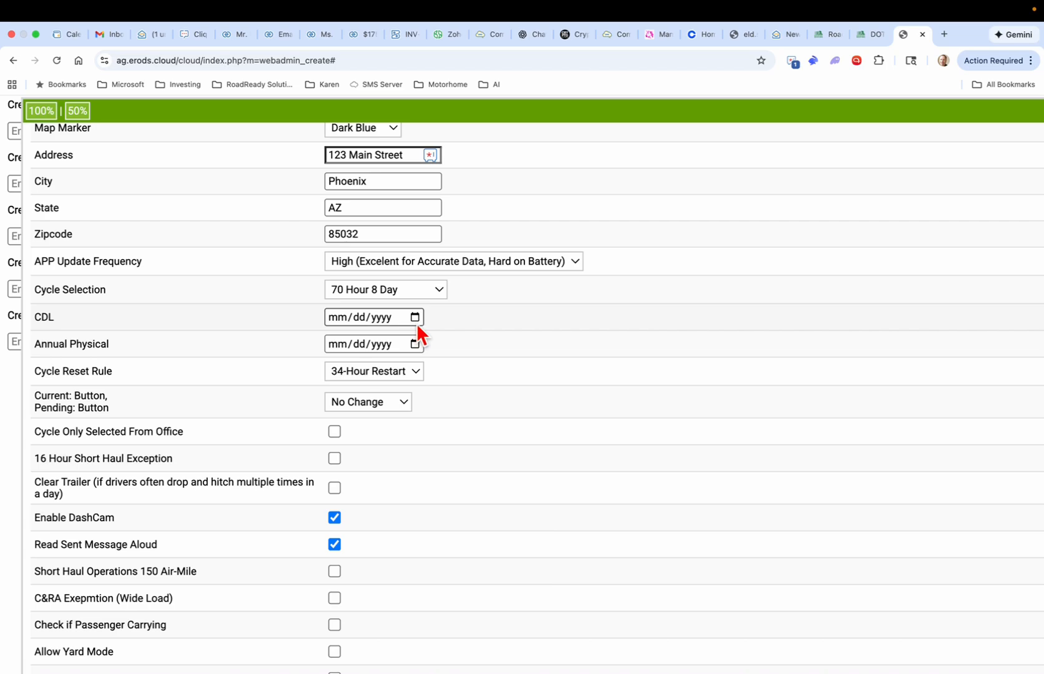
{"action": "scroll", "coordinate": [420, 325], "scroll_direction": "down", "scroll_amount": 2}
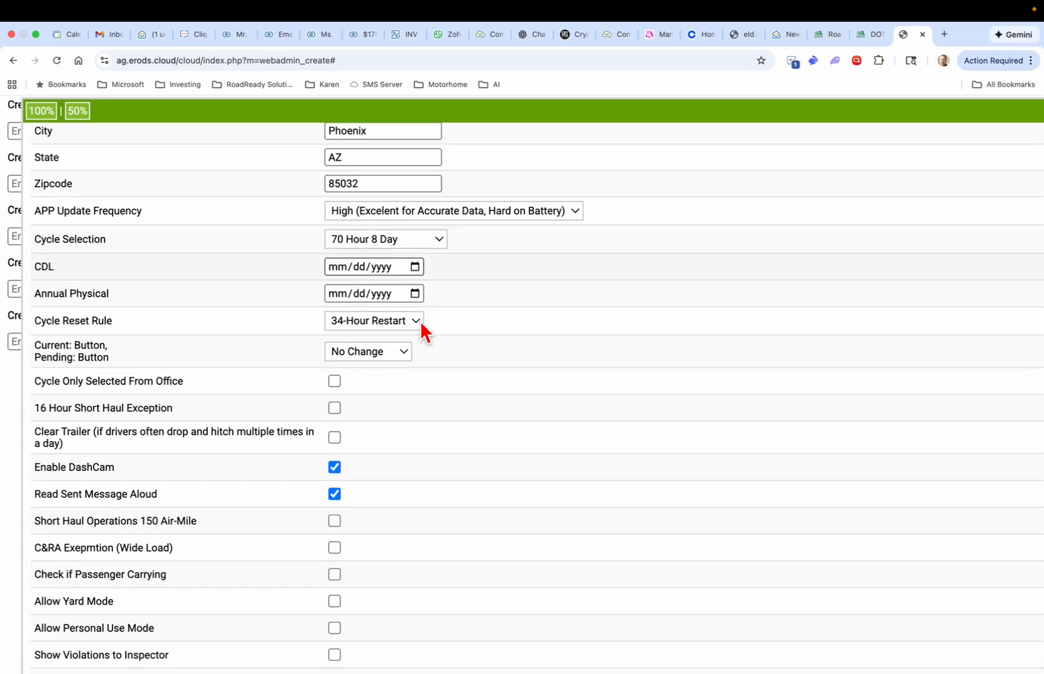
{"action": "left_click", "coordinate": [410, 321]}
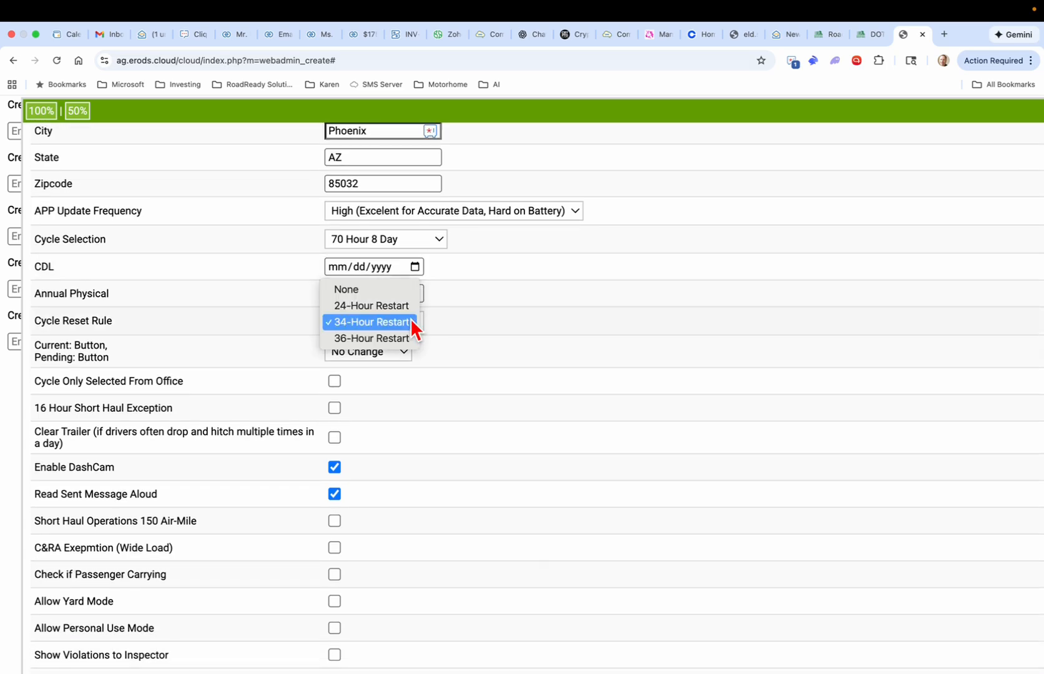
{"action": "left_click", "coordinate": [366, 325]}
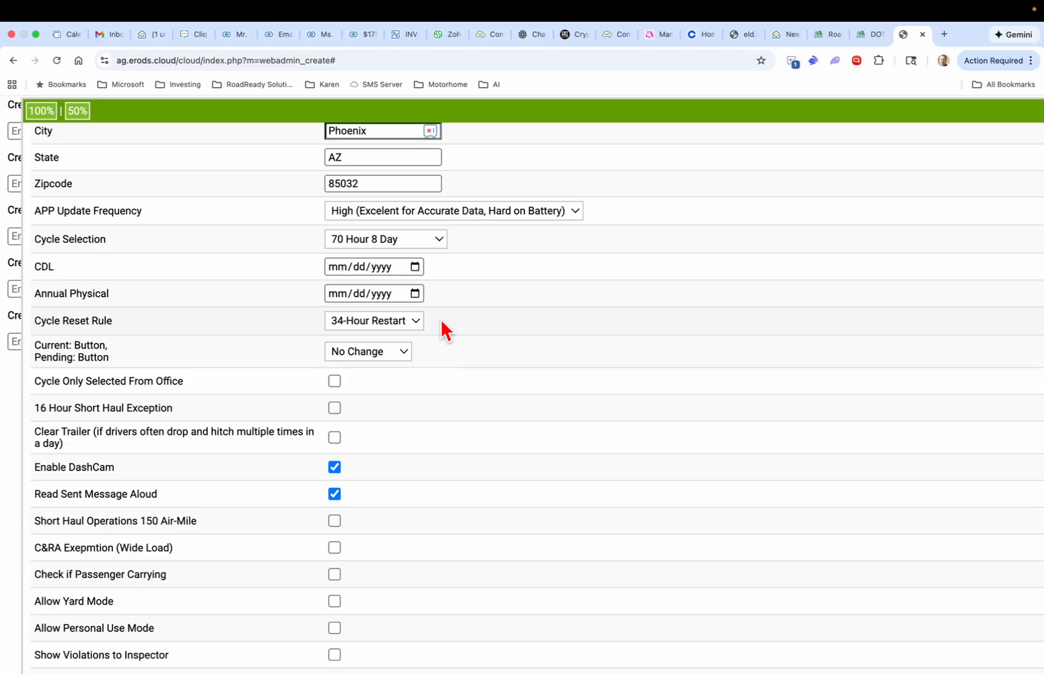
{"action": "scroll", "coordinate": [440, 383], "scroll_direction": "down", "scroll_amount": 5}
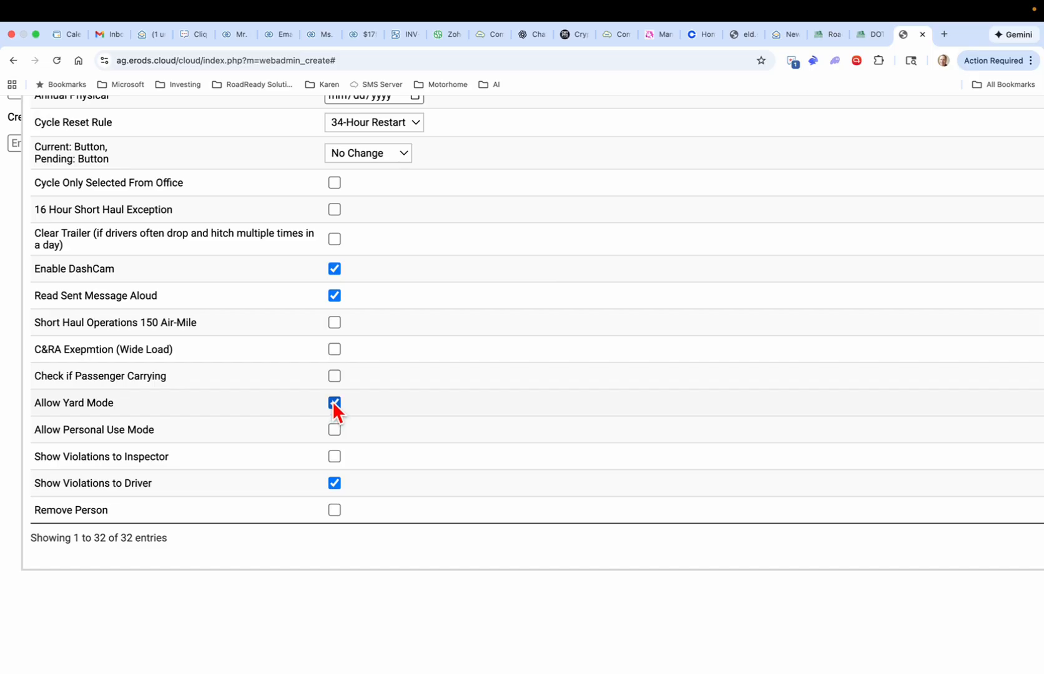
Step: Tick Allow Personal Use Mode alongside Allow Yard Mode on the driver form
{"action": "left_click", "coordinate": [334, 428]}
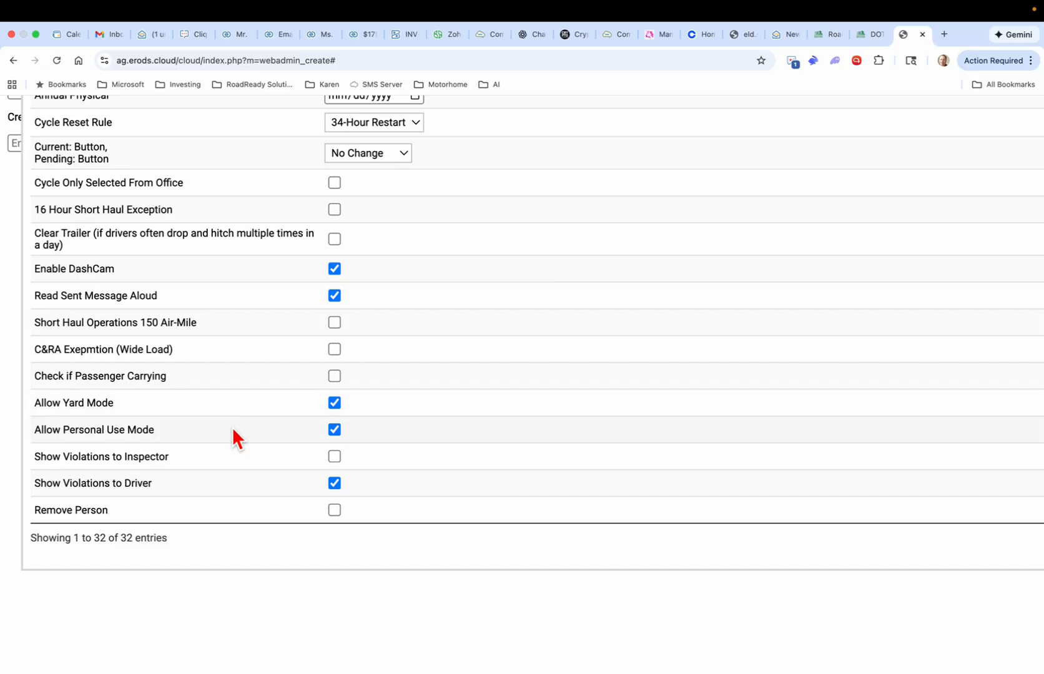
{"action": "scroll", "coordinate": [232, 427], "scroll_direction": "down", "scroll_amount": 5}
{"action": "scroll", "coordinate": [232, 427], "scroll_direction": "up", "scroll_amount": 4}
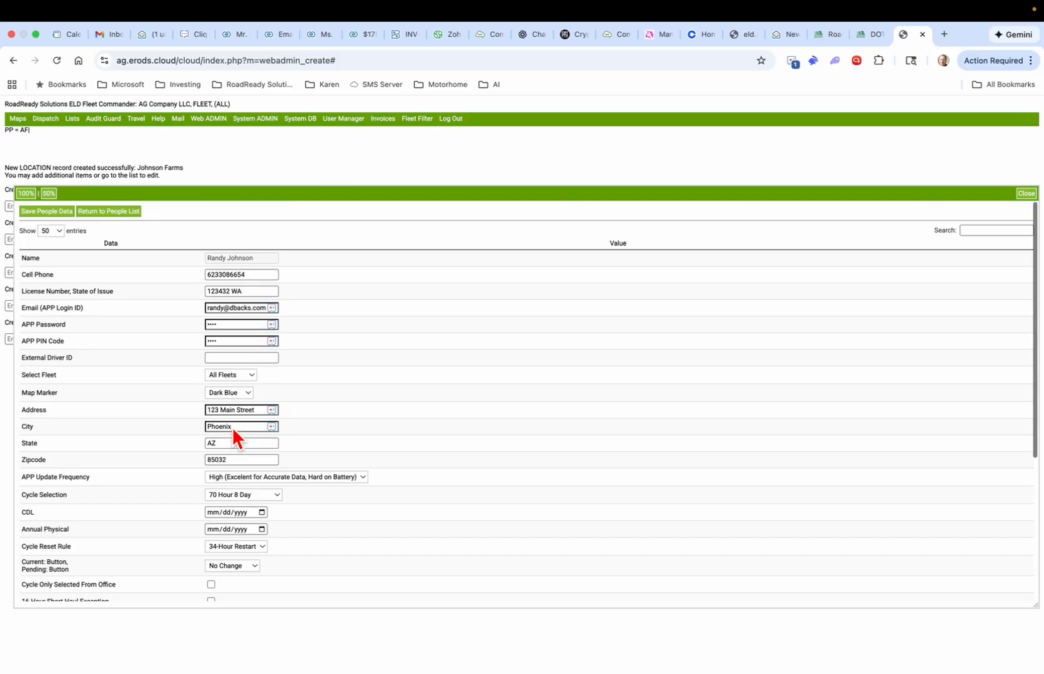
Step: Save the driver's data, then open asset 911 from the Assets list
{"action": "left_click", "coordinate": [39, 213]}
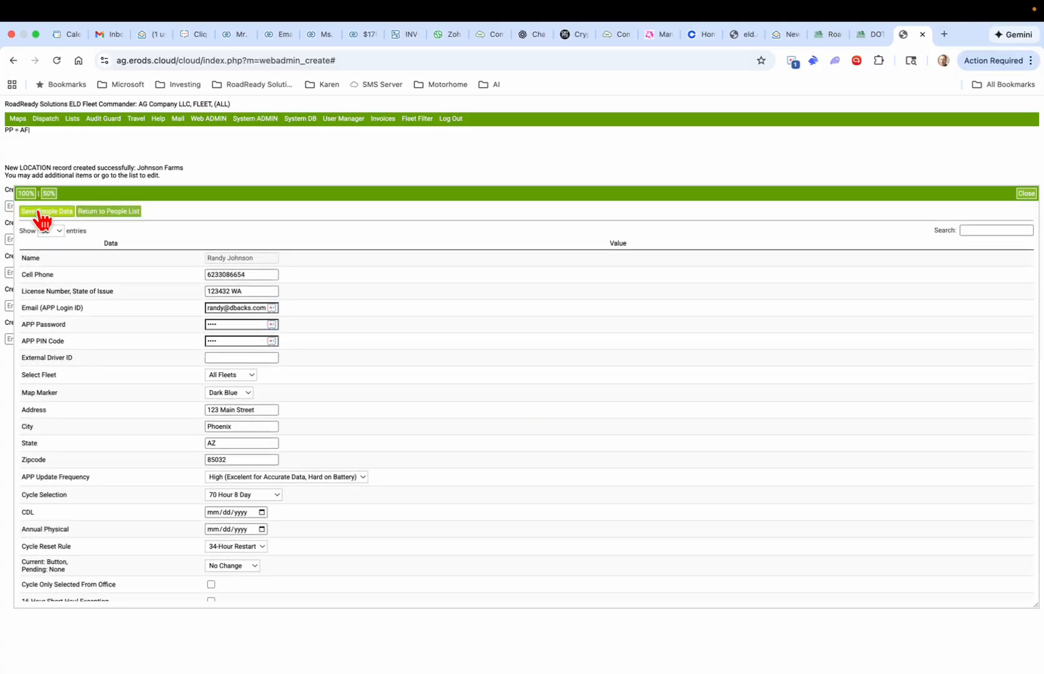
{"action": "mouse_move", "coordinate": [73, 124]}
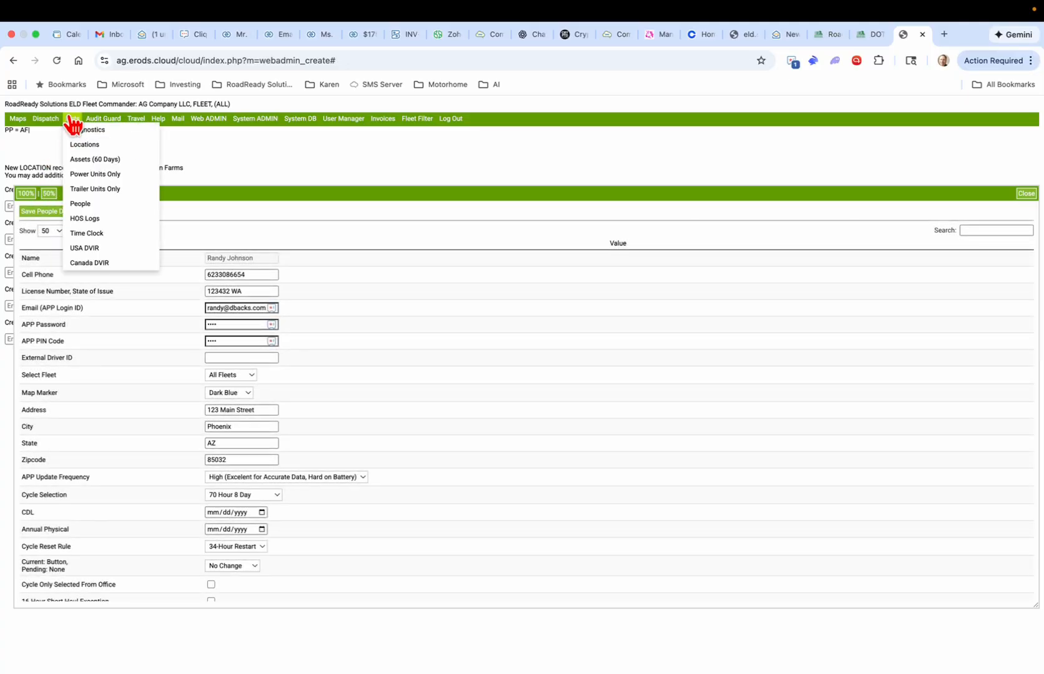
{"action": "left_click", "coordinate": [95, 159]}
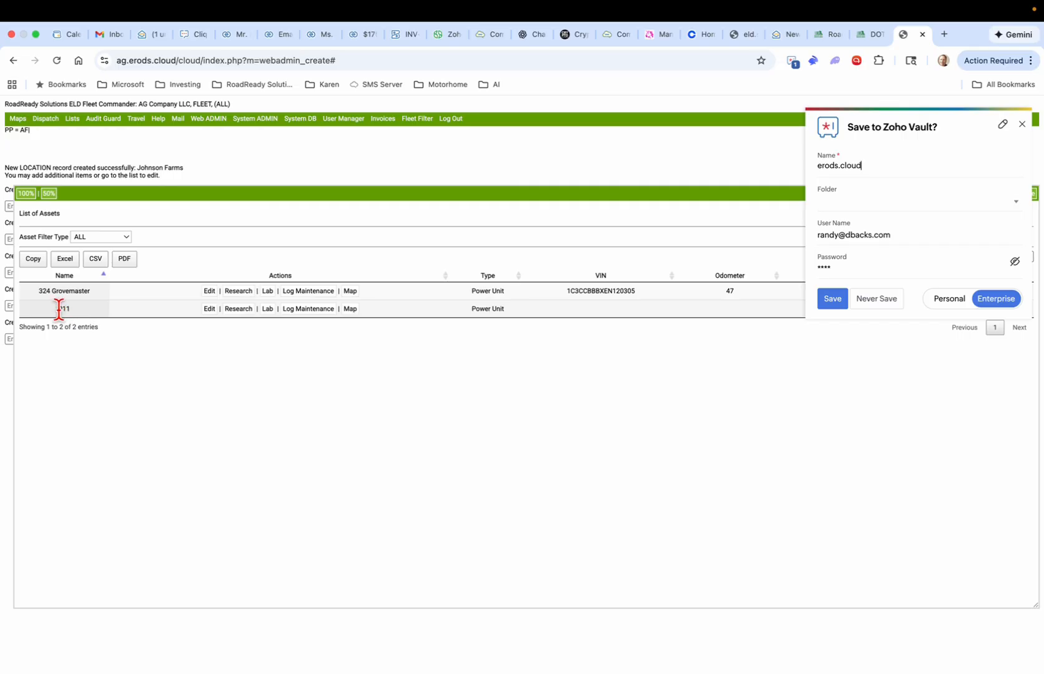
{"action": "left_click", "coordinate": [1022, 124]}
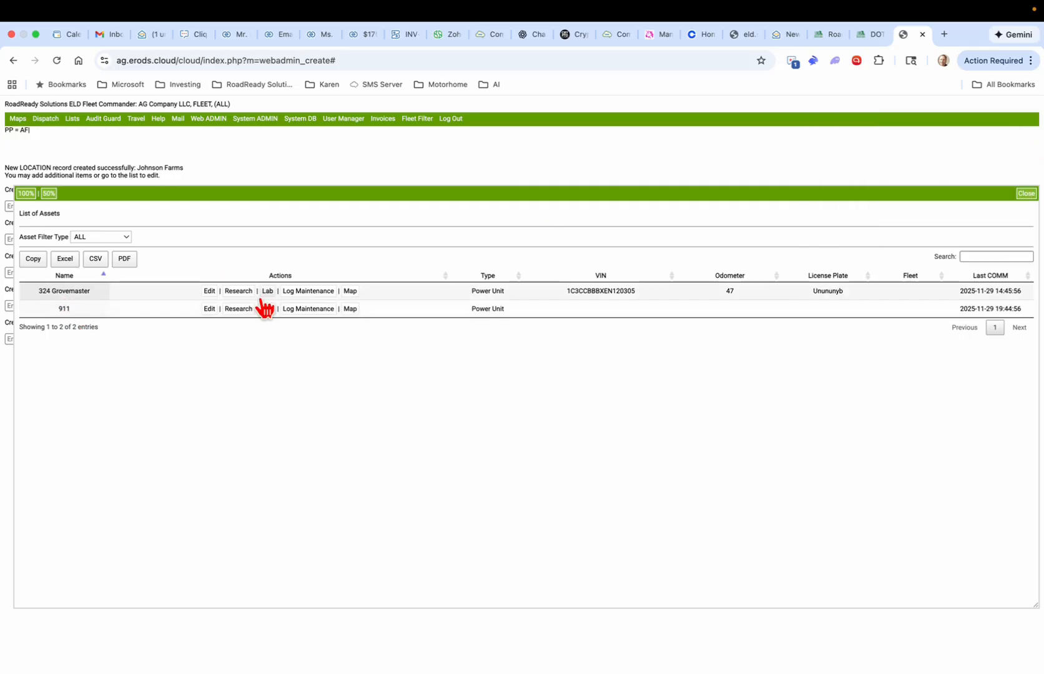
{"action": "left_click", "coordinate": [210, 309]}
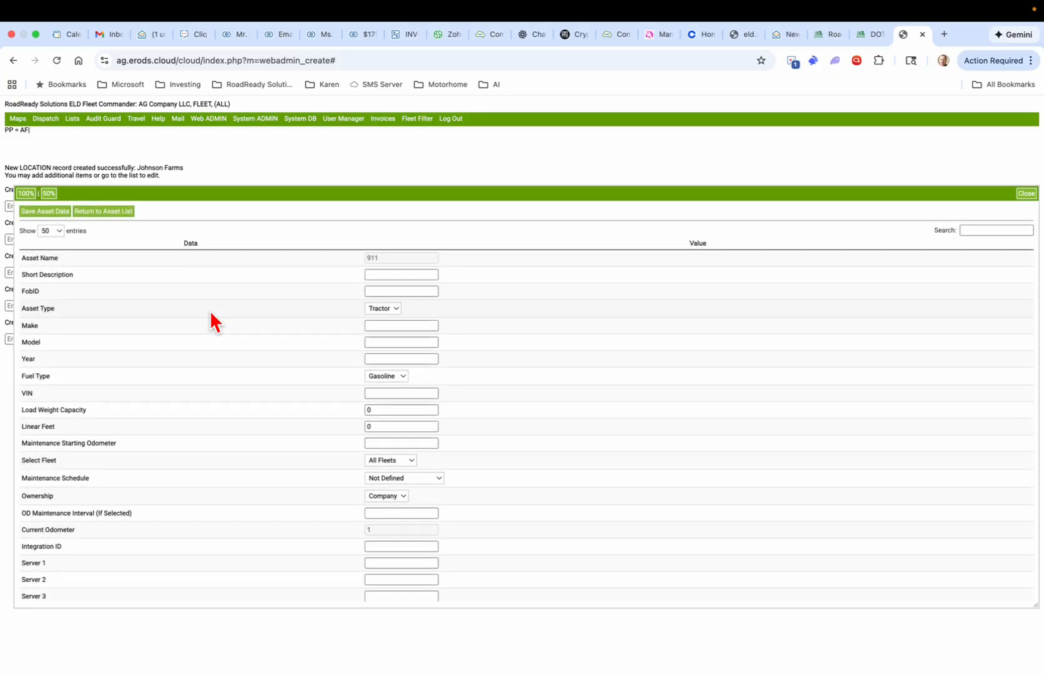
Step: Keep asset type Tractor and enter year 2007, model Kenworth, make 389
{"action": "scroll", "coordinate": [211, 312], "scroll_direction": "up", "scroll_amount": 5}
{"action": "scroll", "coordinate": [211, 312], "scroll_direction": "left", "scroll_amount": 2}
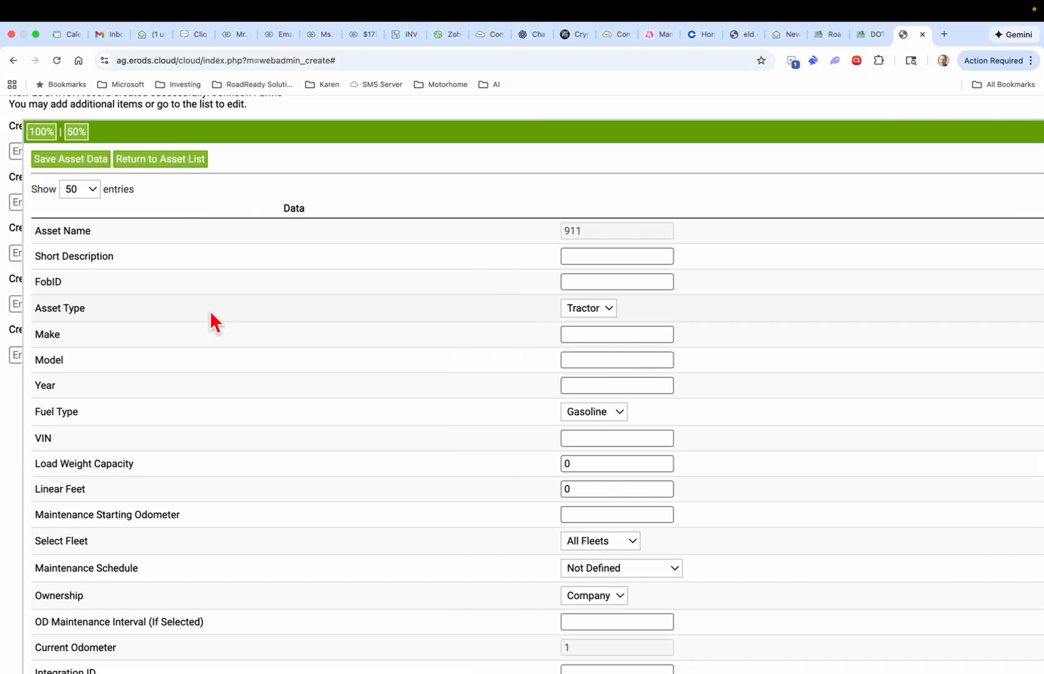
{"action": "left_click", "coordinate": [609, 311]}
{"action": "left_click", "coordinate": [609, 312]}
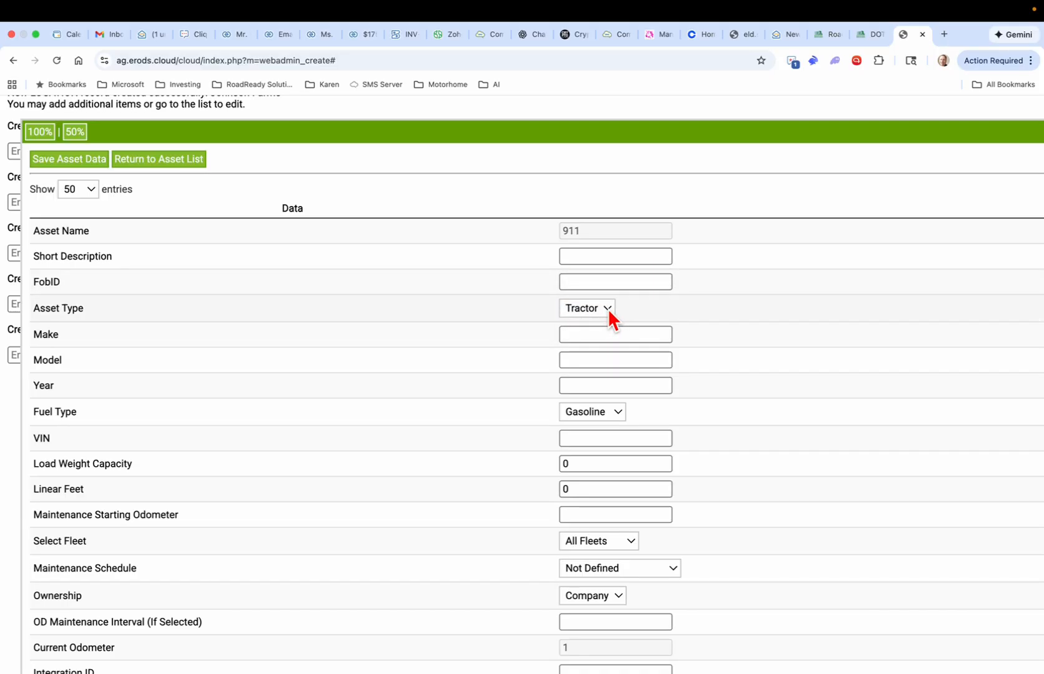
{"action": "left_click", "coordinate": [608, 309]}
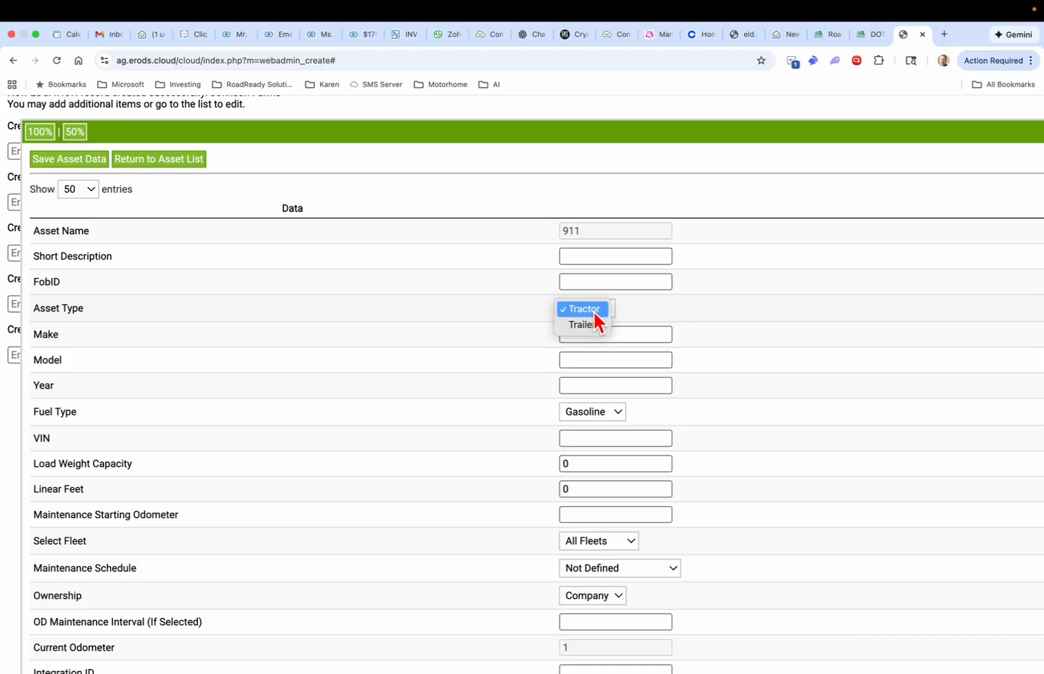
{"action": "left_click", "coordinate": [595, 313]}
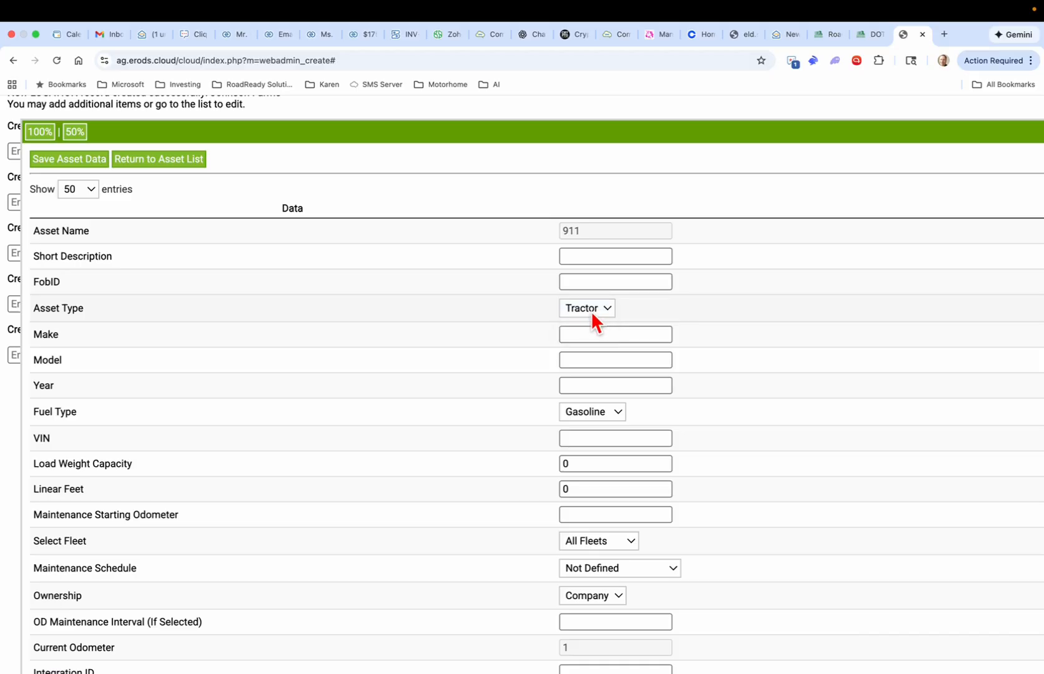
{"action": "left_click", "coordinate": [586, 386]}
{"action": "type", "text": "2007"}
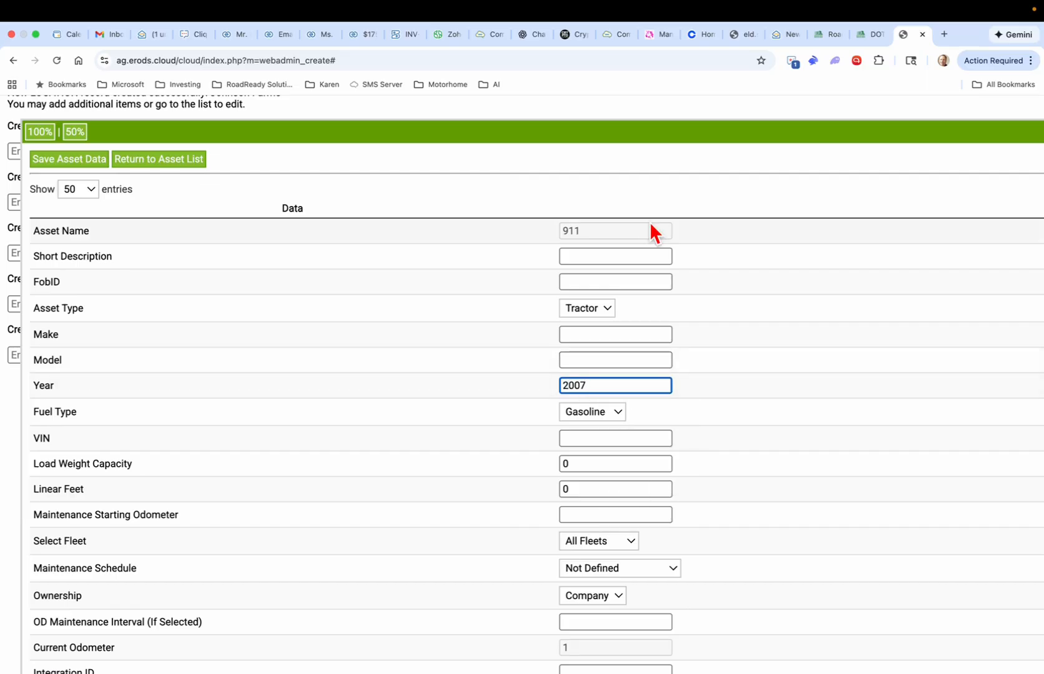
{"action": "left_click", "coordinate": [587, 360]}
{"action": "type", "text": "Kenworth"}
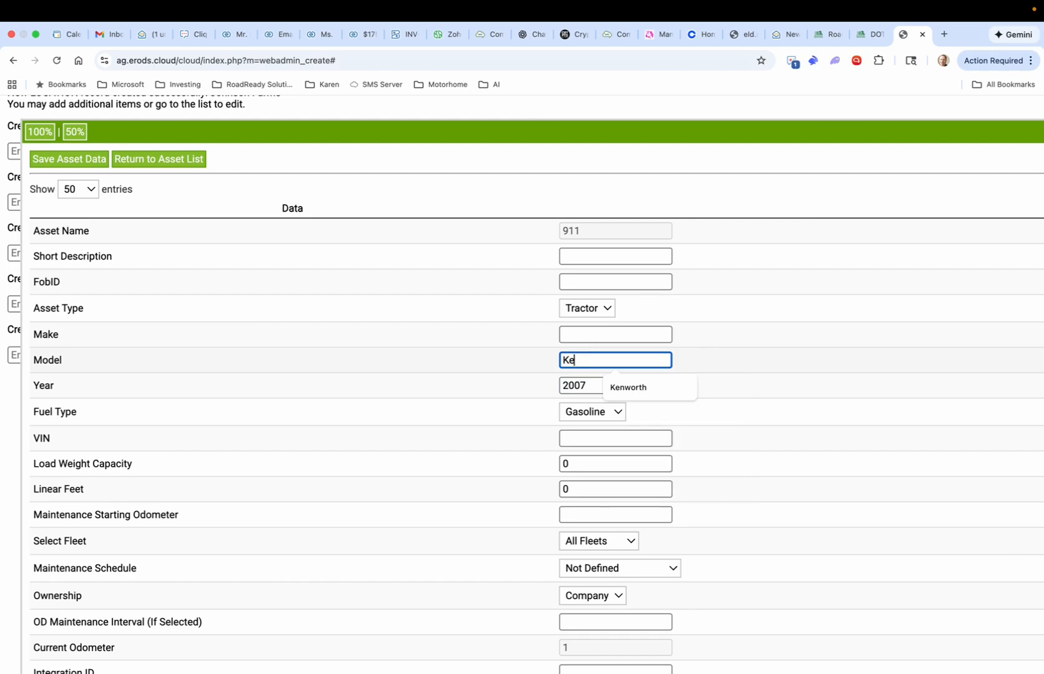
{"action": "left_click", "coordinate": [587, 334]}
{"action": "type", "text": "389"}
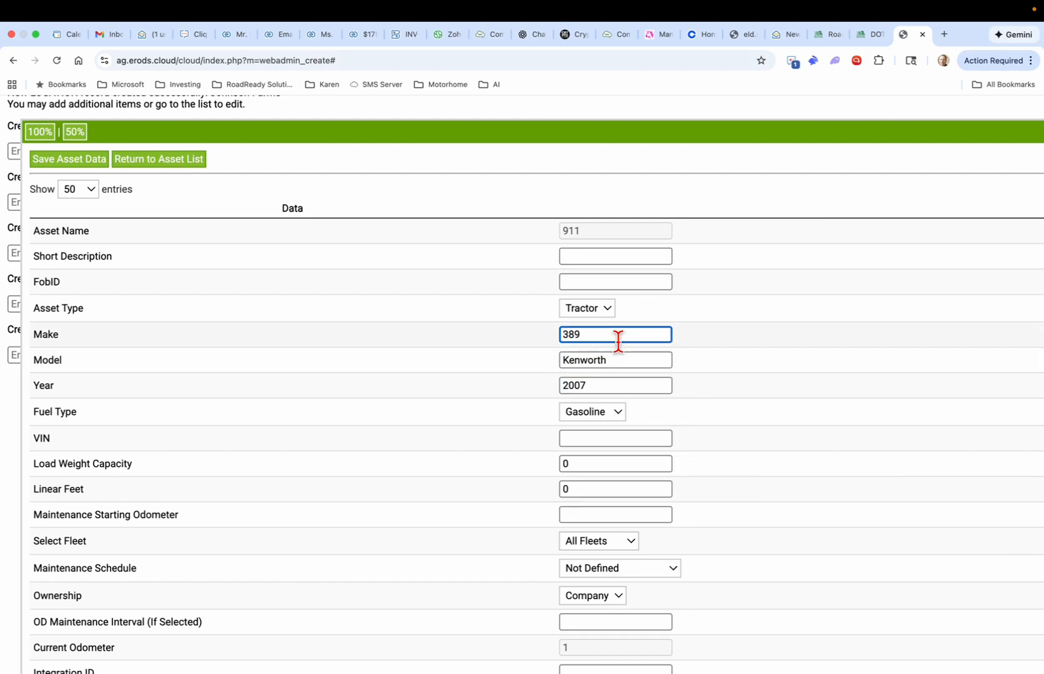
Step: Set asset 911's fuel type to Diesel
{"action": "left_click", "coordinate": [616, 415]}
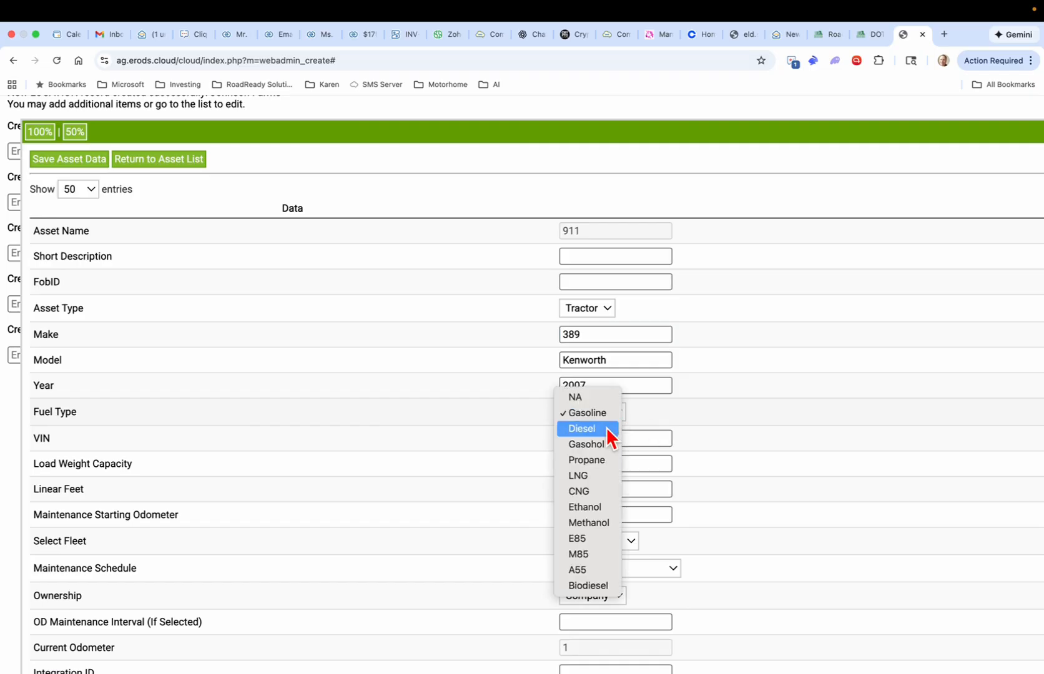
{"action": "left_click", "coordinate": [606, 427]}
{"action": "scroll", "coordinate": [769, 416], "scroll_direction": "down", "scroll_amount": 4}
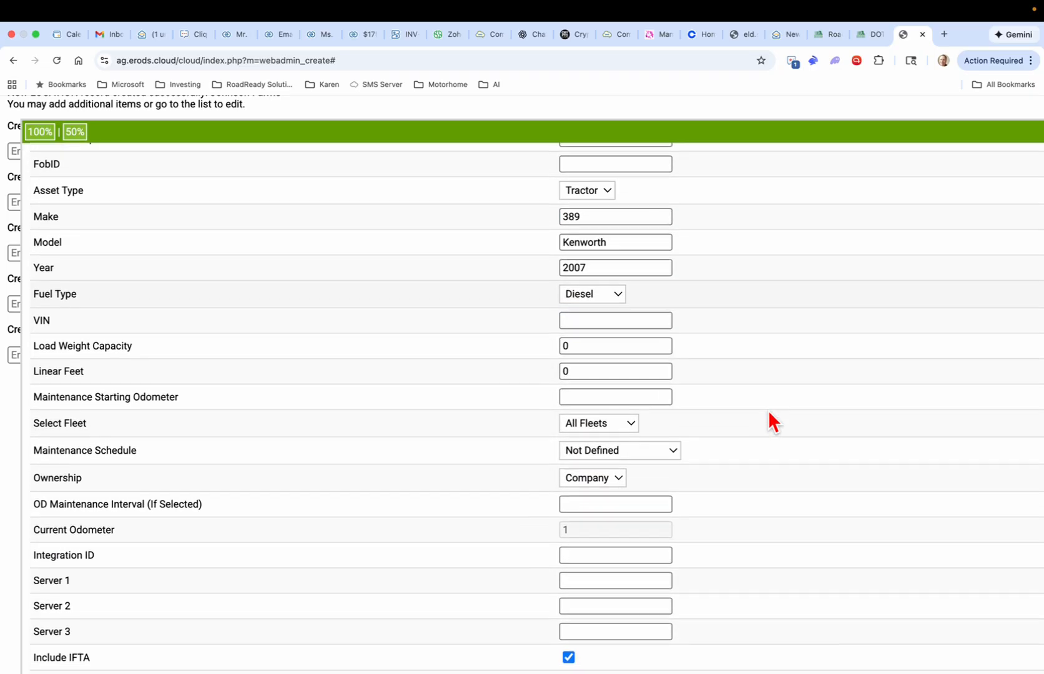
{"action": "left_click", "coordinate": [627, 313]}
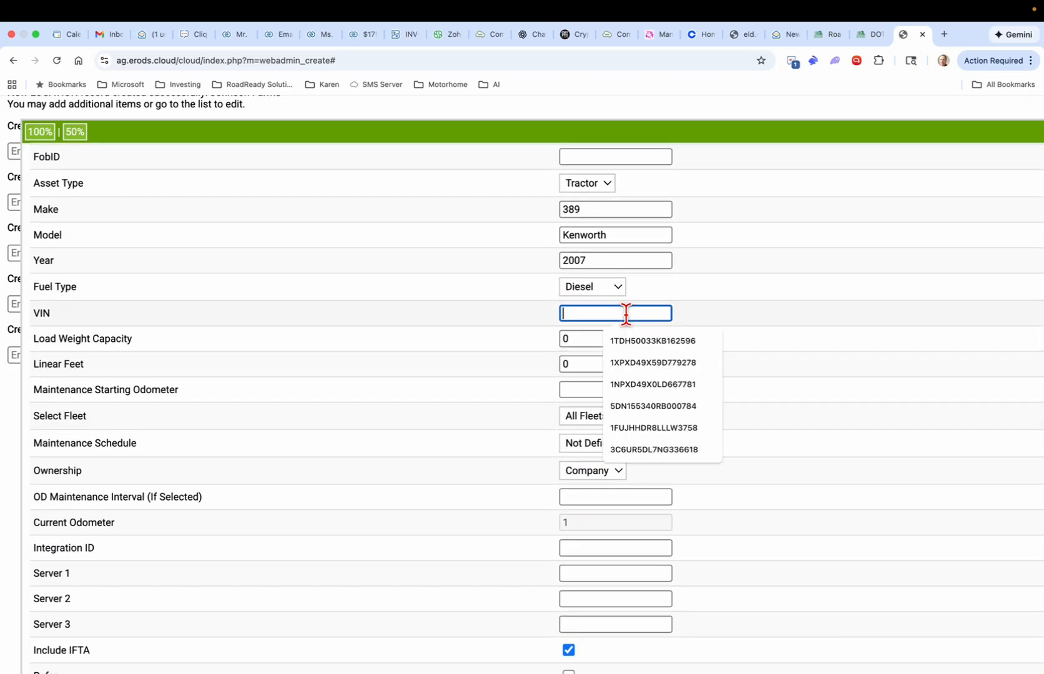
{"action": "left_click", "coordinate": [653, 337]}
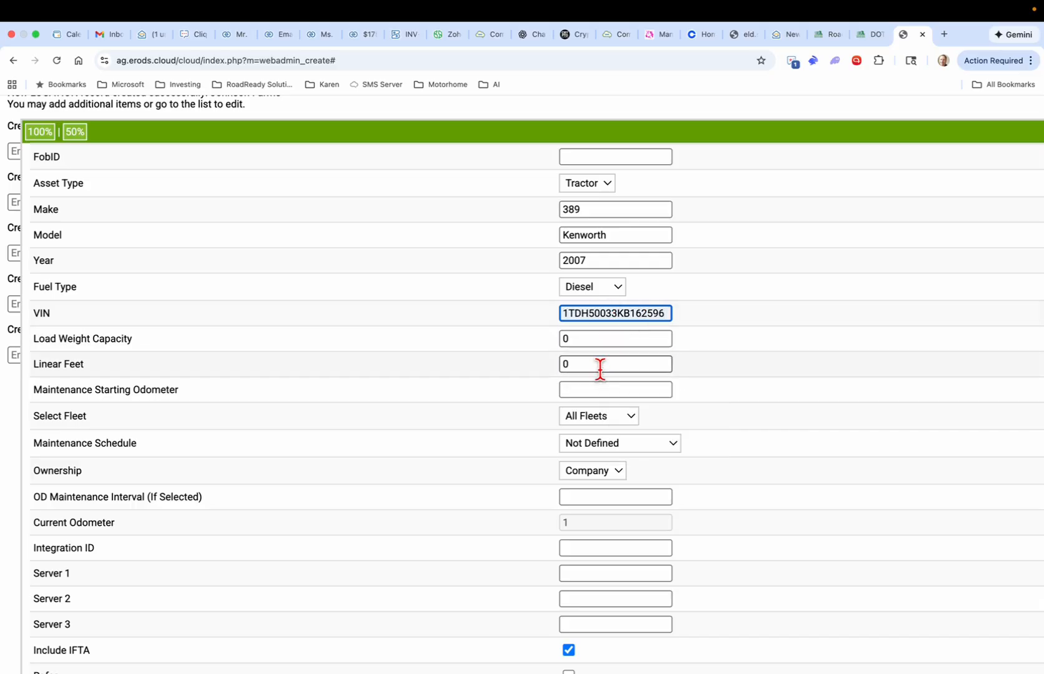
{"action": "scroll", "coordinate": [594, 467], "scroll_direction": "down", "scroll_amount": 1}
{"action": "scroll", "coordinate": [593, 467], "scroll_direction": "down", "scroll_amount": 5}
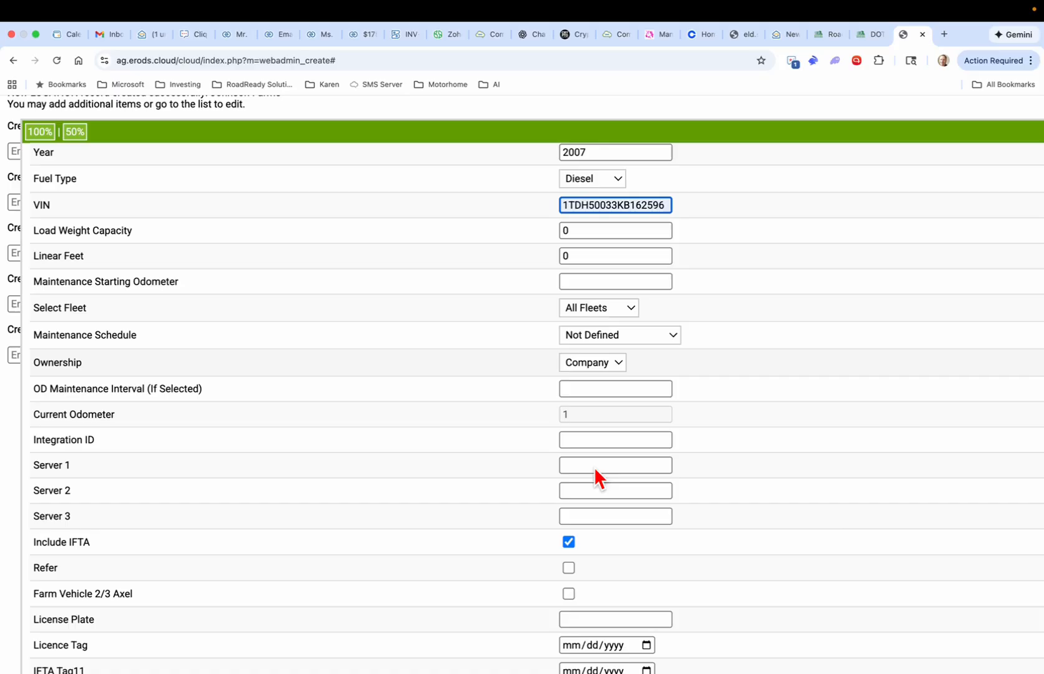
{"action": "scroll", "coordinate": [593, 467], "scroll_direction": "down", "scroll_amount": 3}
{"action": "scroll", "coordinate": [594, 479], "scroll_direction": "down", "scroll_amount": 2}
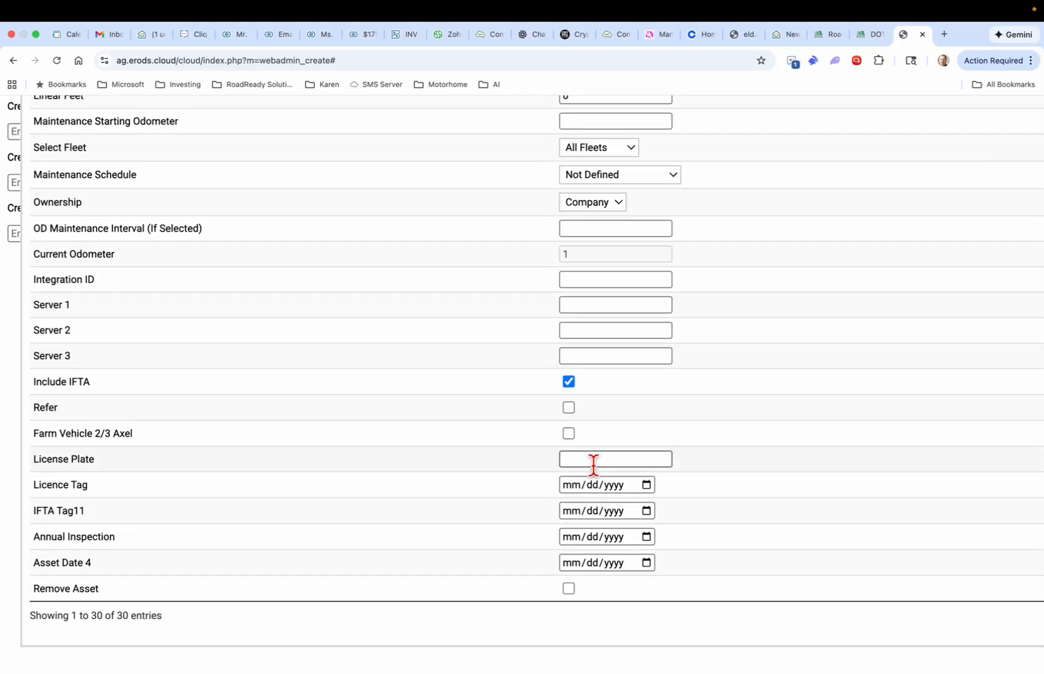
{"action": "left_click", "coordinate": [593, 460]}
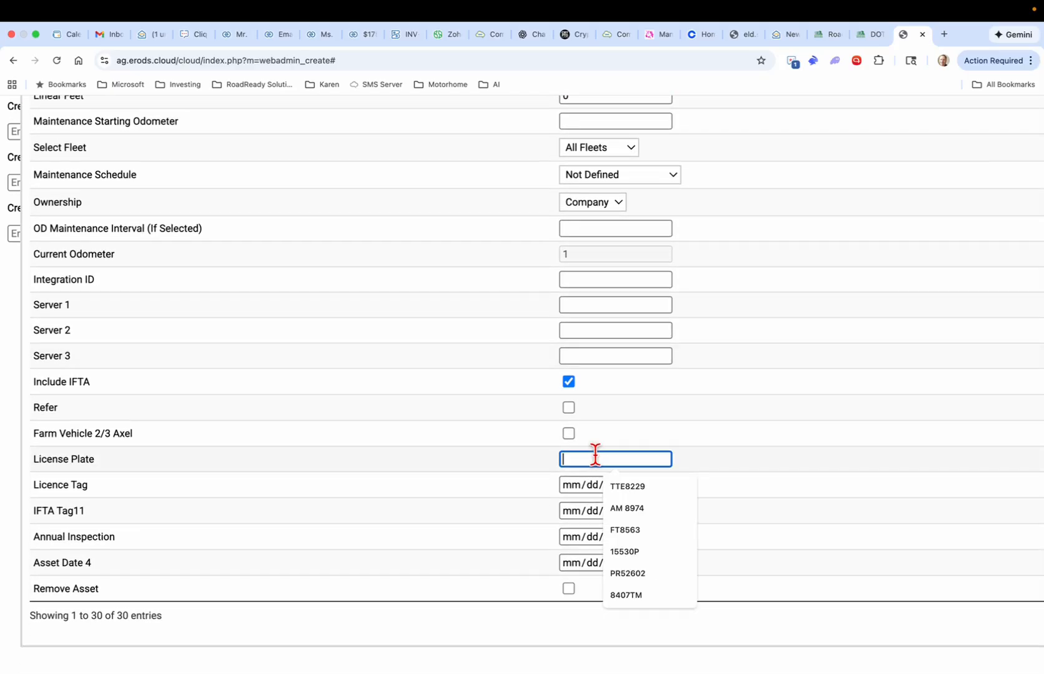
{"action": "left_click", "coordinate": [623, 516]}
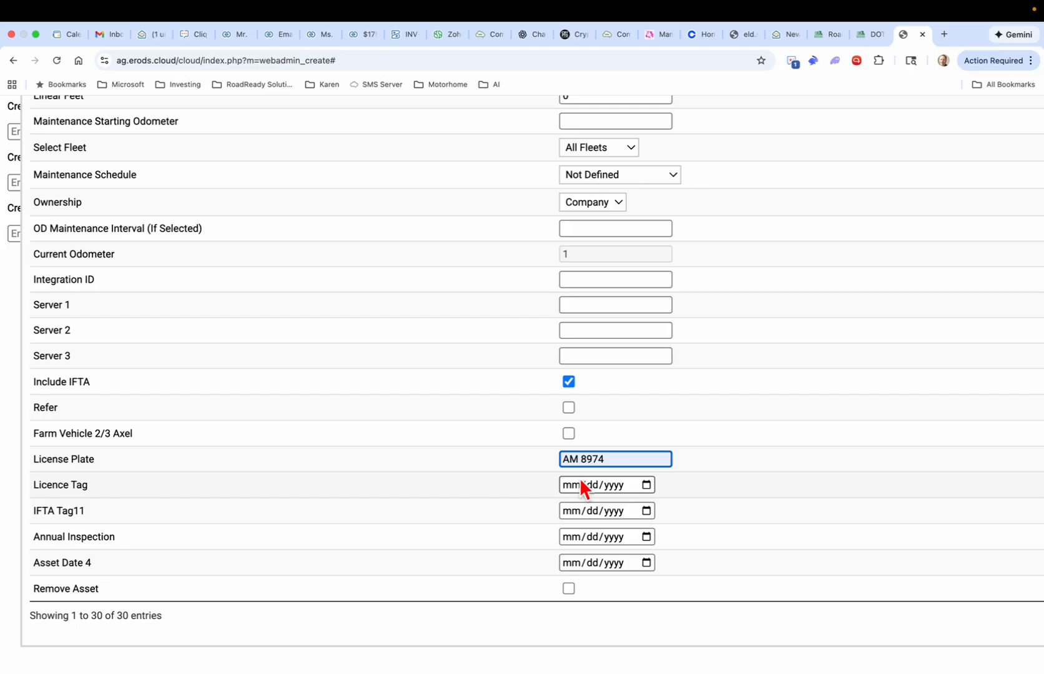
{"action": "scroll", "coordinate": [617, 438], "scroll_direction": "down", "scroll_amount": 3}
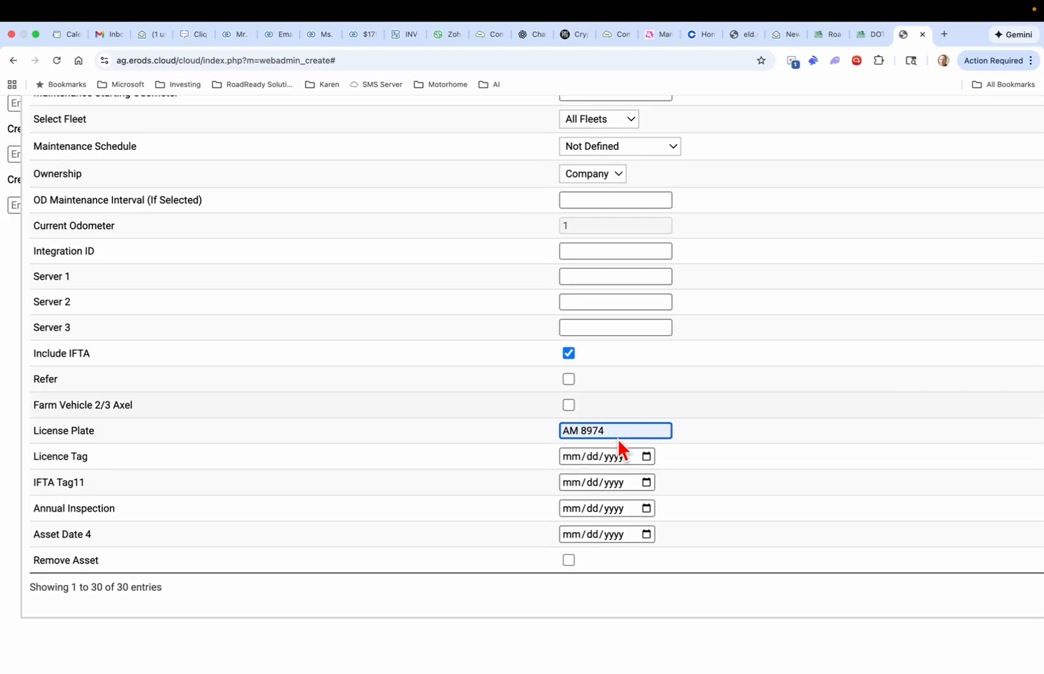
{"action": "scroll", "coordinate": [621, 448], "scroll_direction": "up", "scroll_amount": 8}
{"action": "scroll", "coordinate": [619, 441], "scroll_direction": "down", "scroll_amount": 5}
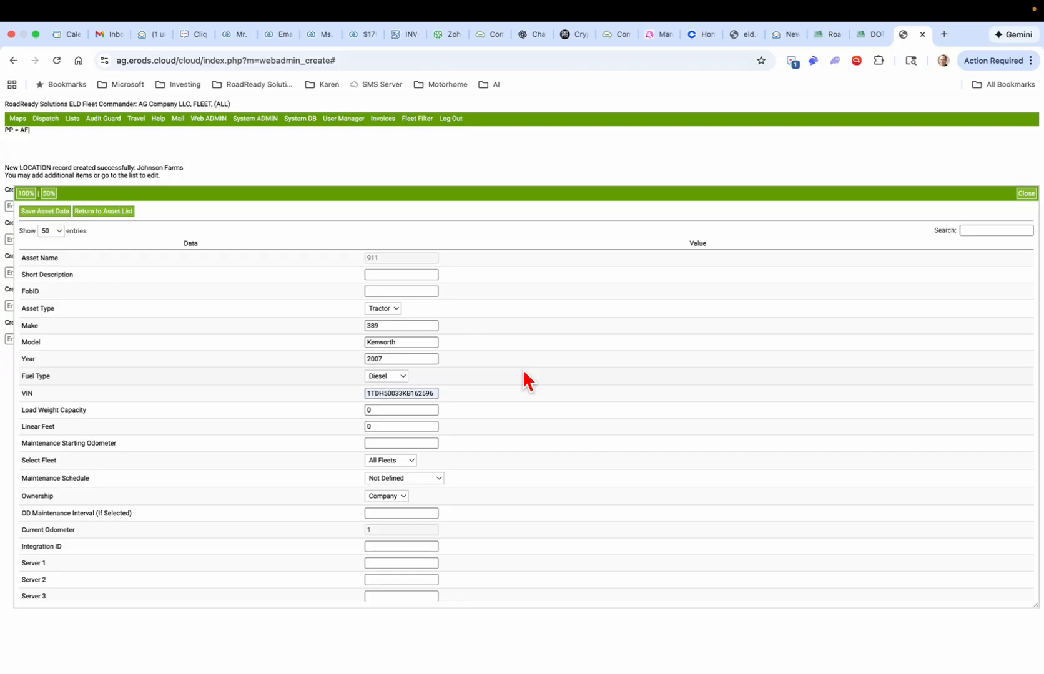
{"action": "left_click", "coordinate": [40, 212]}
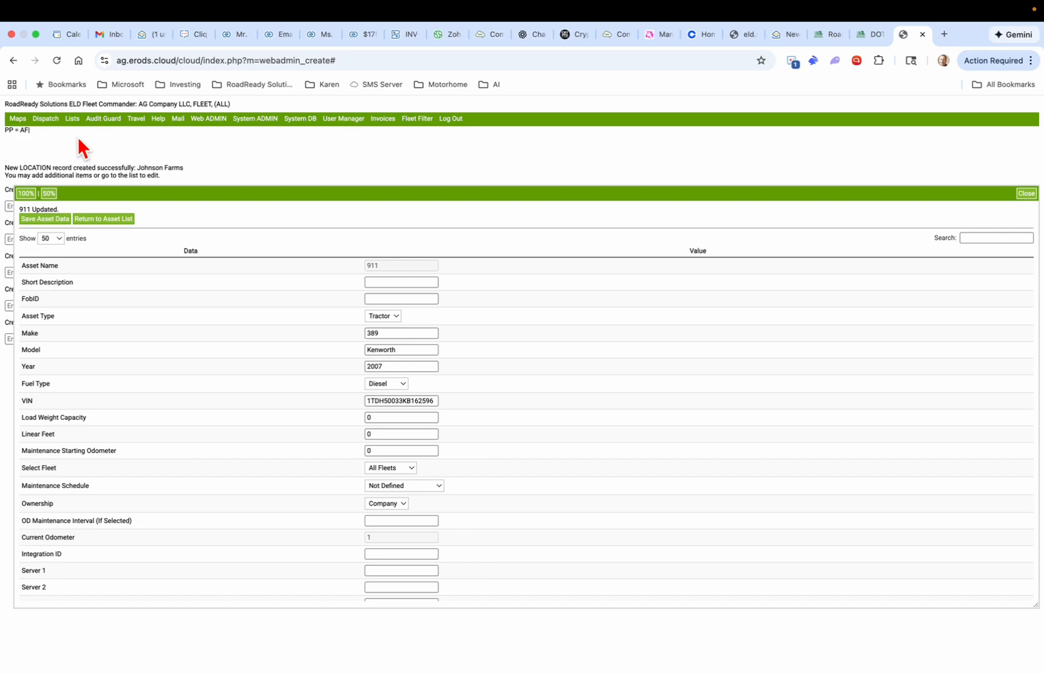
Step: Open the Locations list and search 'Joh' to show only the two Johnson entries
{"action": "mouse_move", "coordinate": [72, 121]}
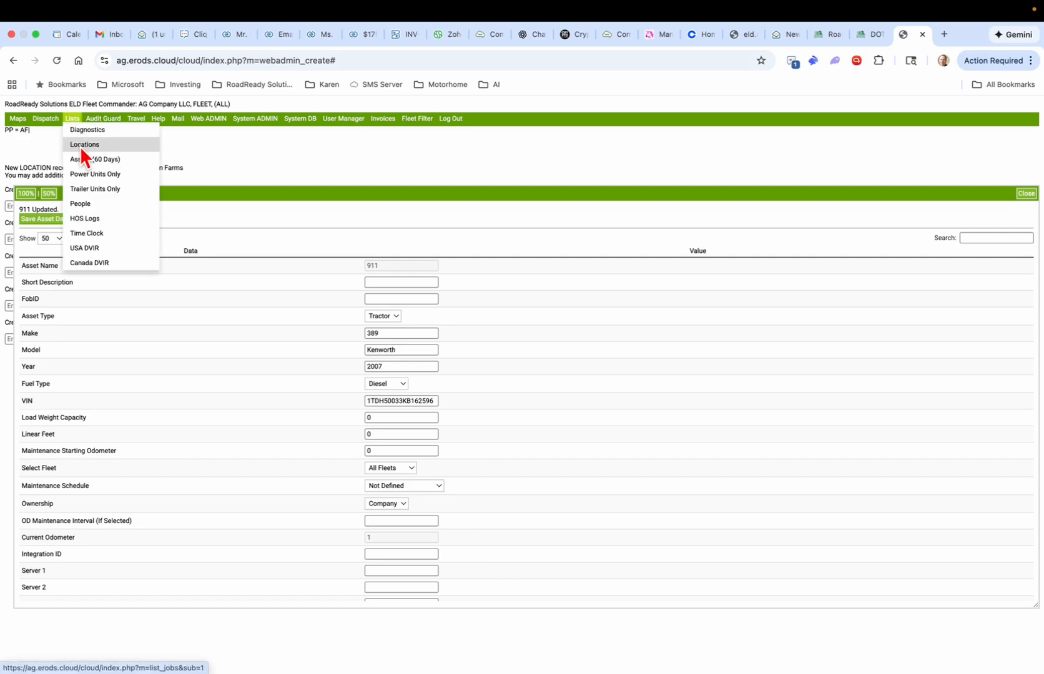
{"action": "left_click", "coordinate": [81, 147]}
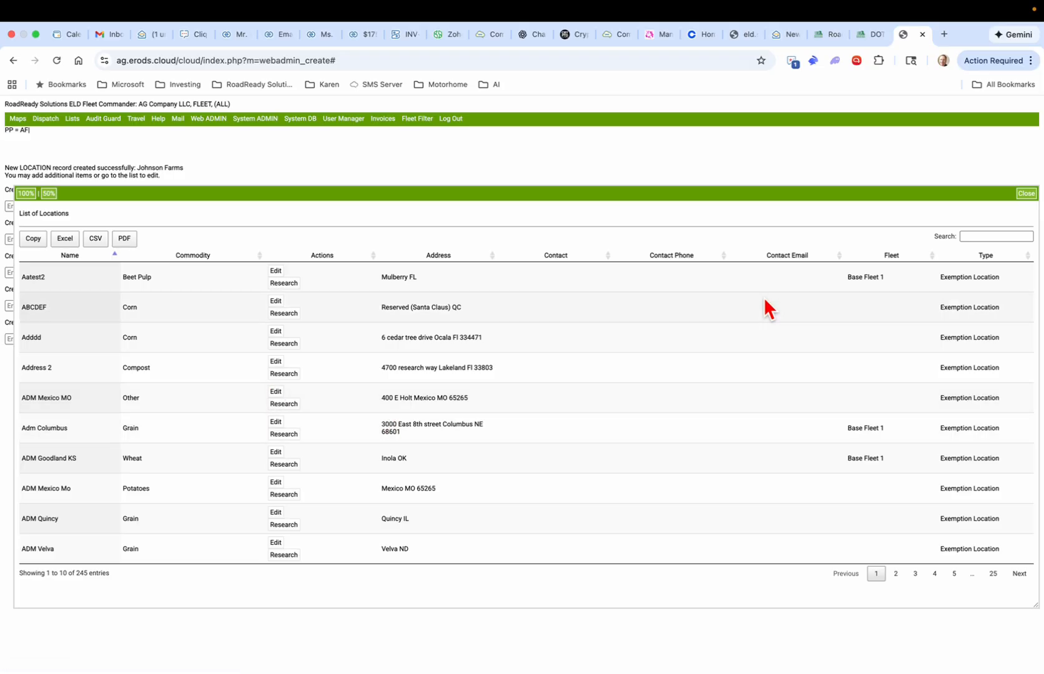
{"action": "left_click", "coordinate": [986, 237]}
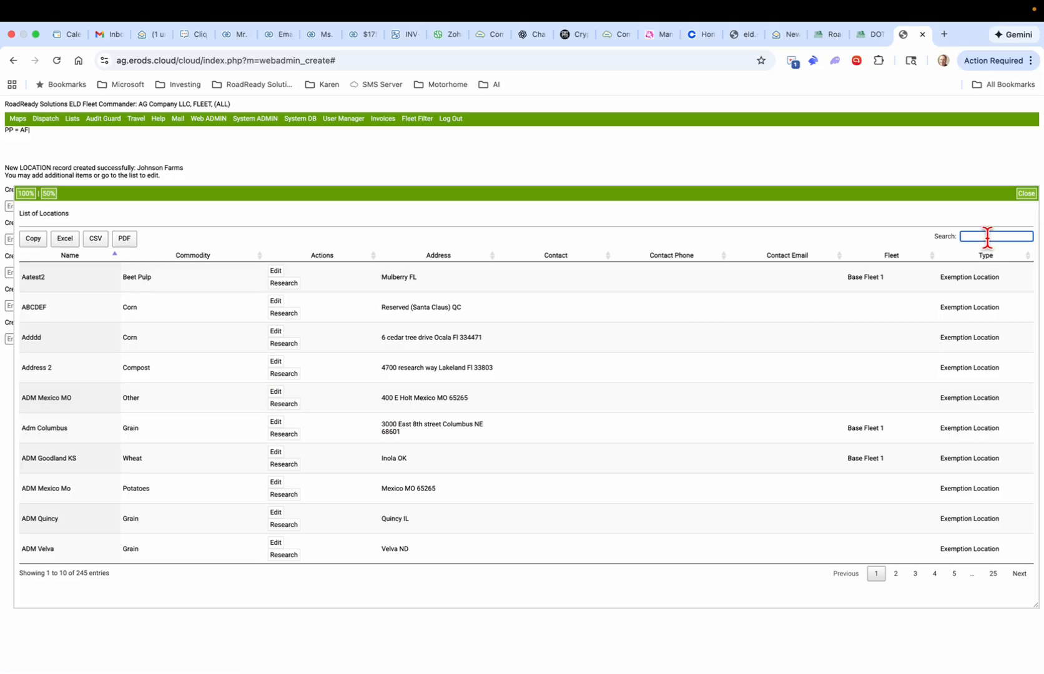
{"action": "type", "text": "Jooh"}
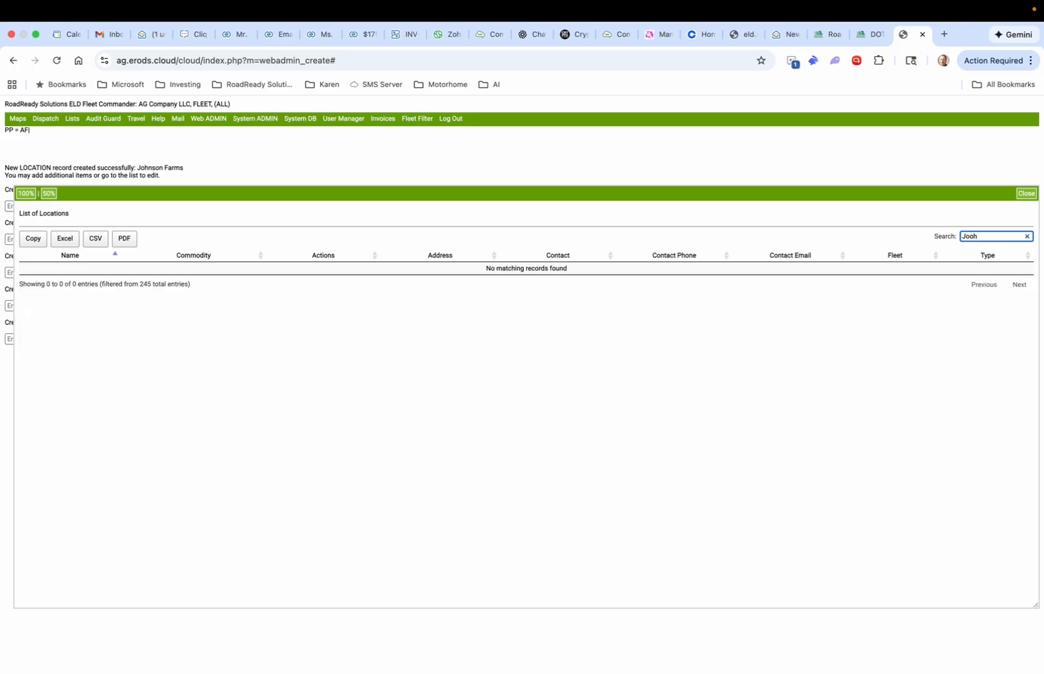
{"action": "key", "text": "BackSpace"}
{"action": "type", "text": "h"}
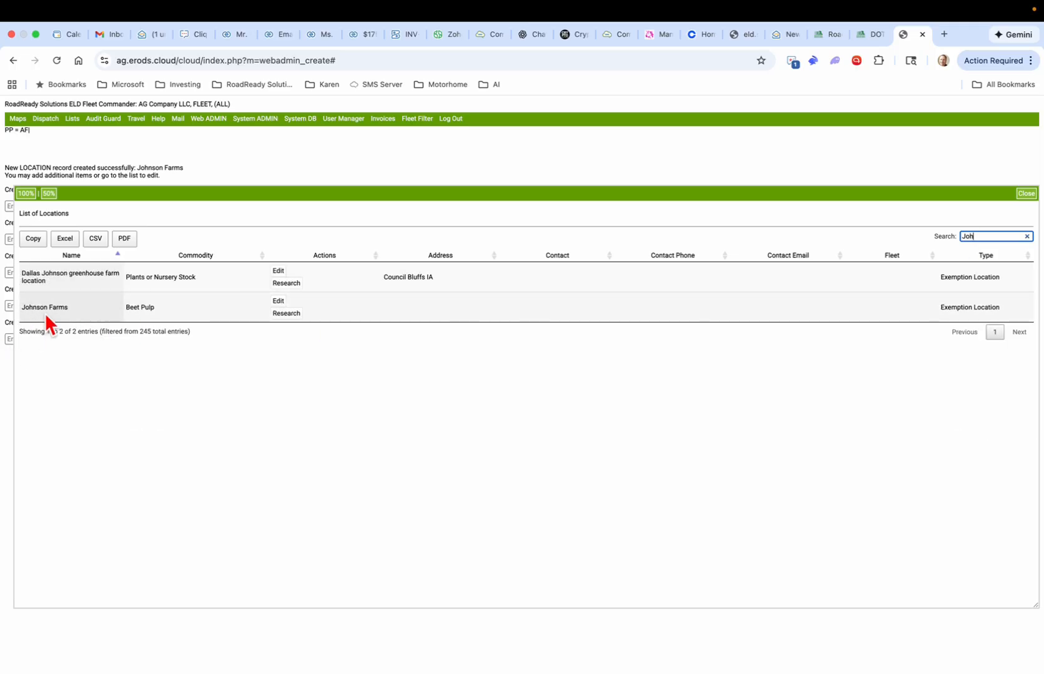
Step: Open Johnson Farms for editing and review its name, short description and DOT number fields
{"action": "left_click", "coordinate": [278, 302]}
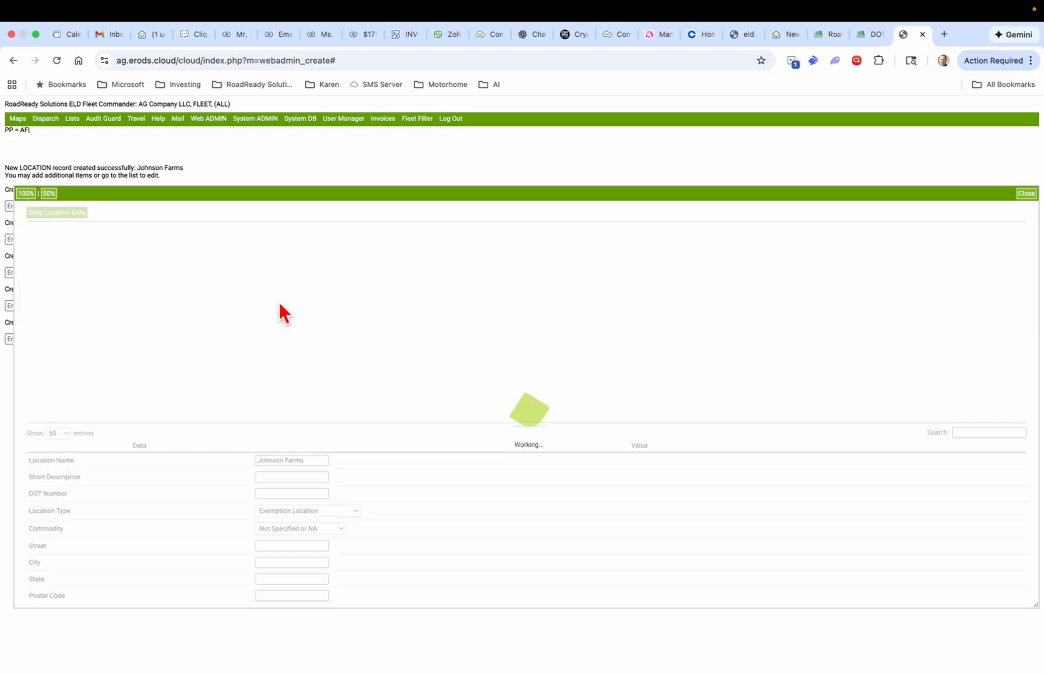
{"action": "scroll", "coordinate": [415, 511], "scroll_direction": "down", "scroll_amount": 5}
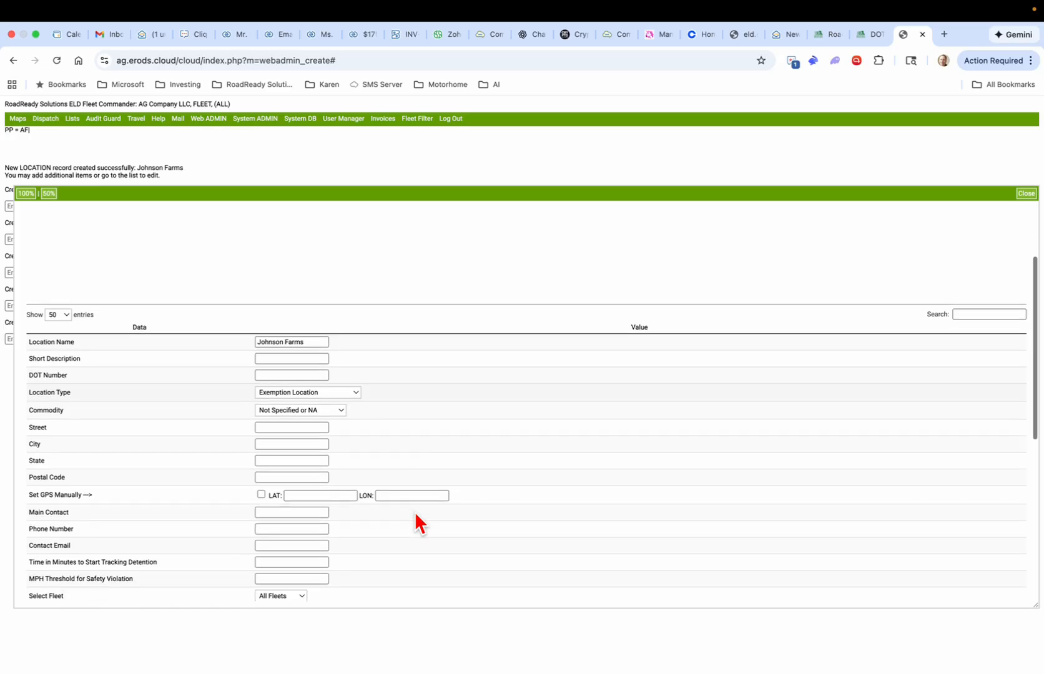
{"action": "left_click", "coordinate": [292, 304]}
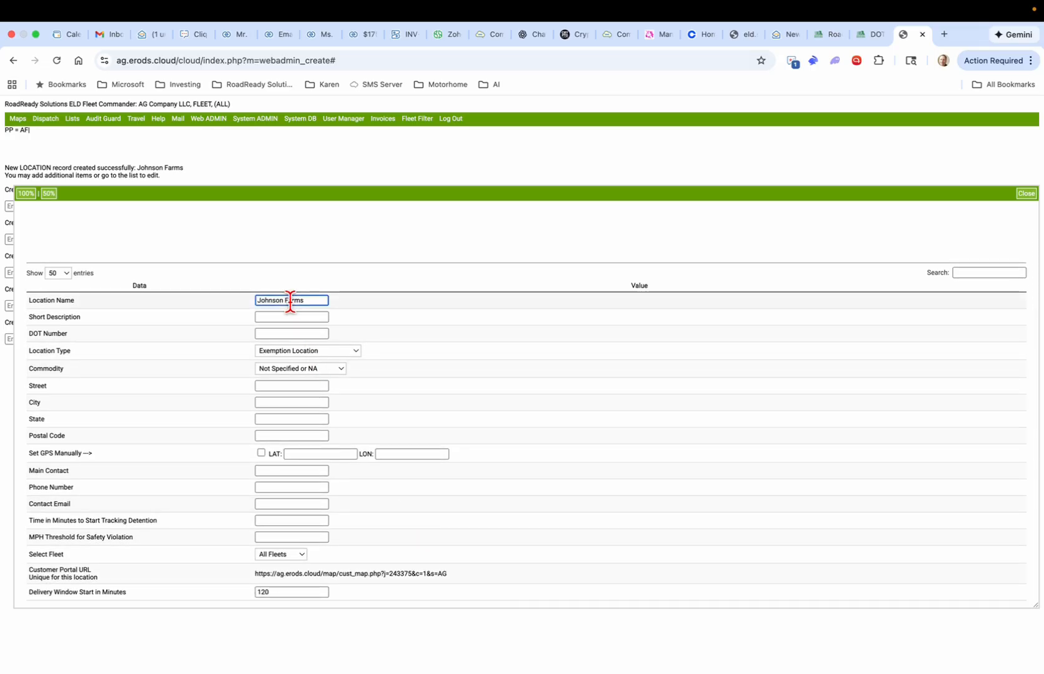
{"action": "left_click", "coordinate": [291, 317]}
{"action": "left_click", "coordinate": [290, 333]}
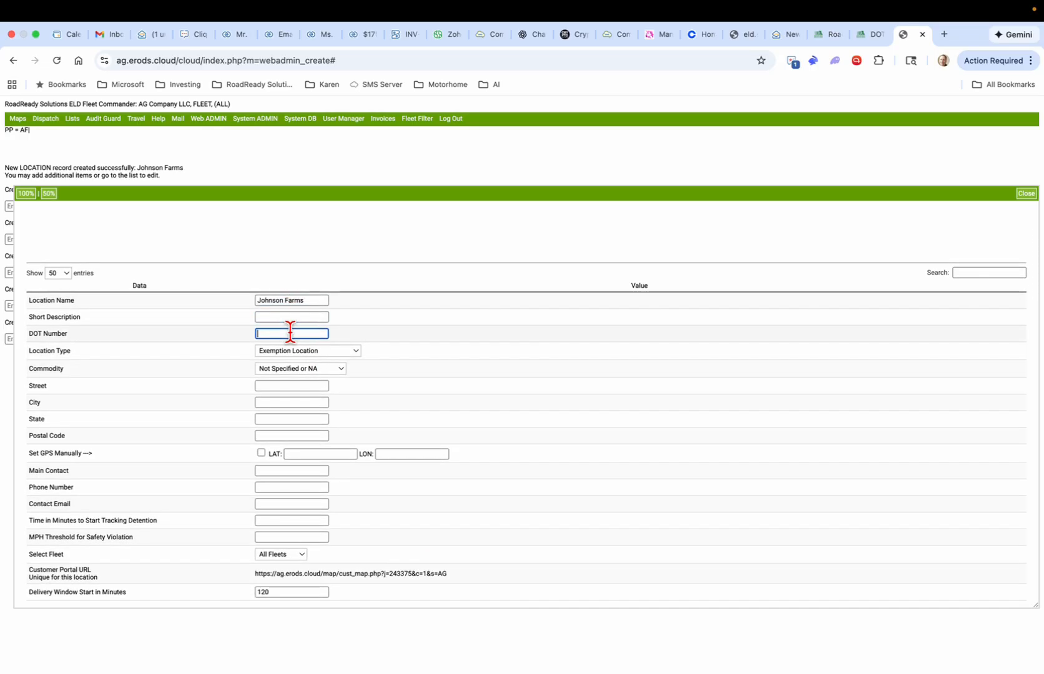
Step: Set Location Type to Yard Location Auto Add and Commodity to Cereals
{"action": "left_click", "coordinate": [354, 351]}
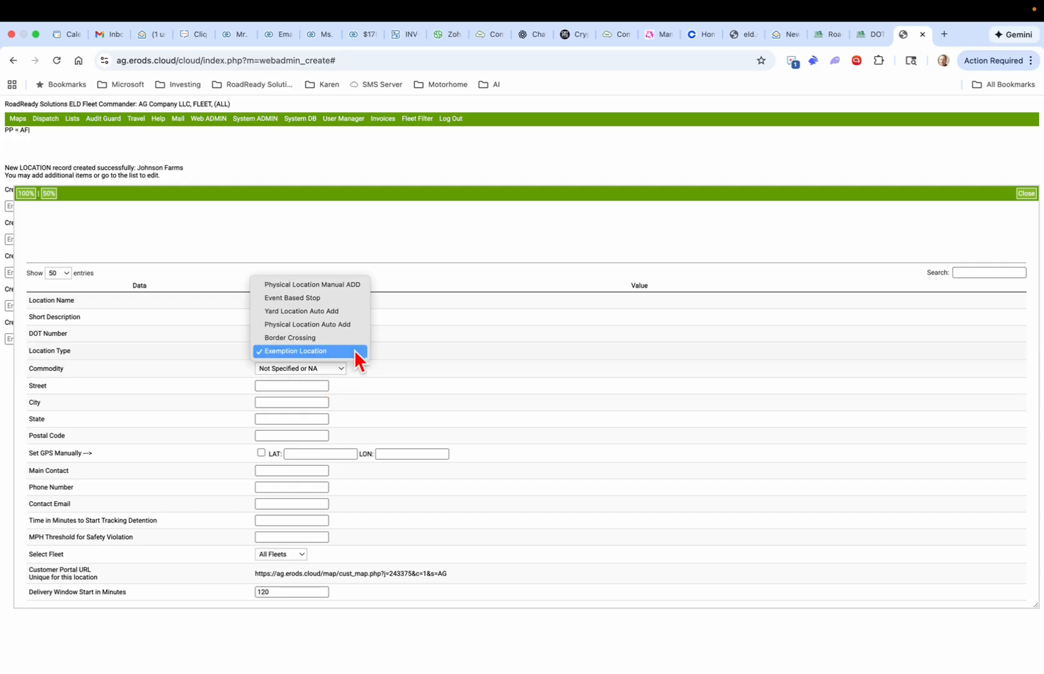
{"action": "left_click", "coordinate": [346, 314]}
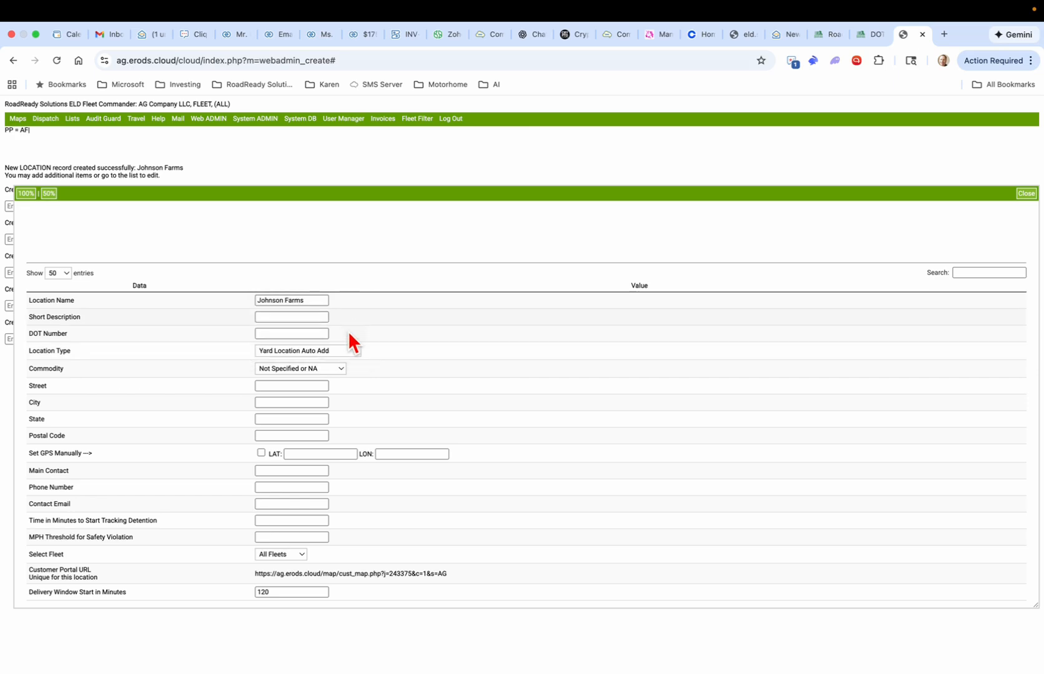
{"action": "left_click", "coordinate": [340, 369]}
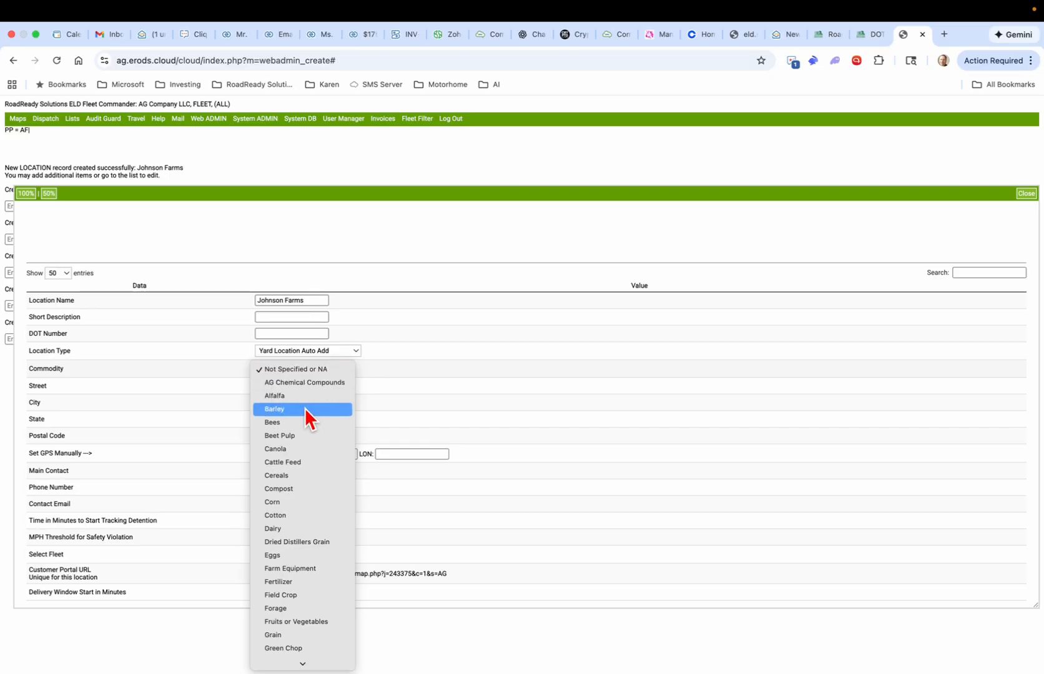
{"action": "left_click", "coordinate": [306, 475]}
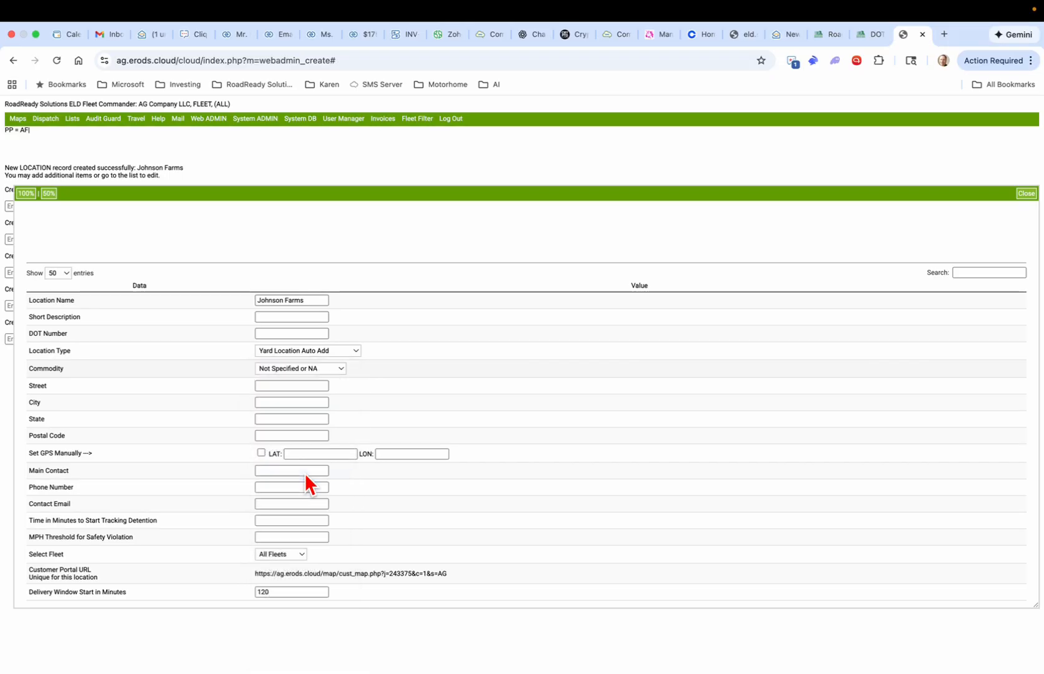
Step: Enter street '234 Main Street', then fill in the state ('A') and postal code ('84')
{"action": "left_click", "coordinate": [296, 387]}
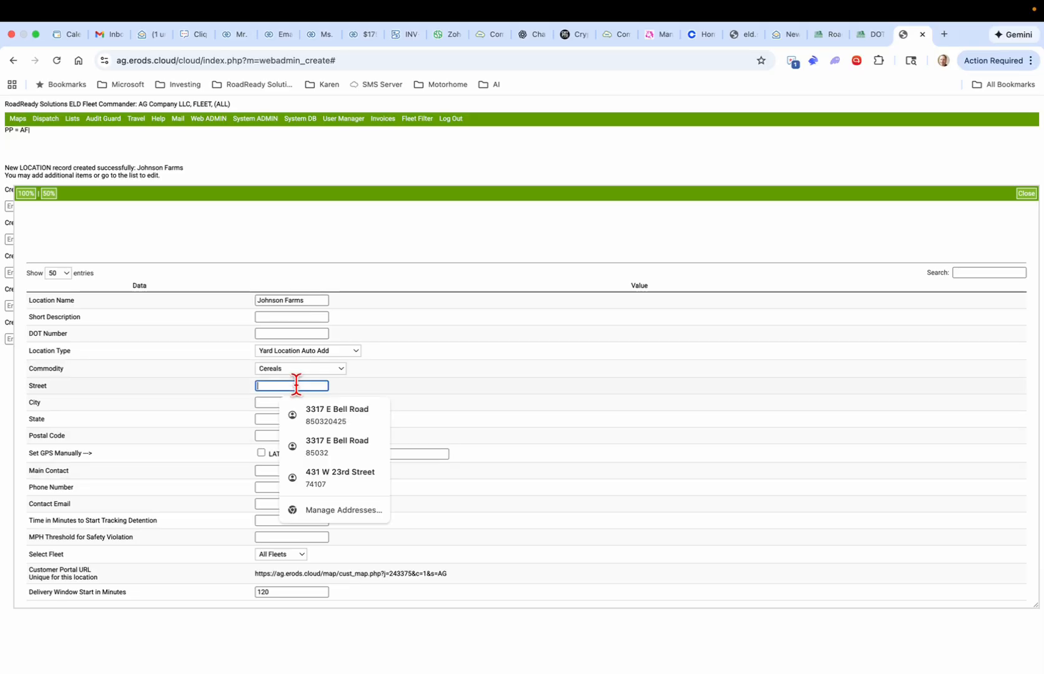
{"action": "type", "text": "234"}
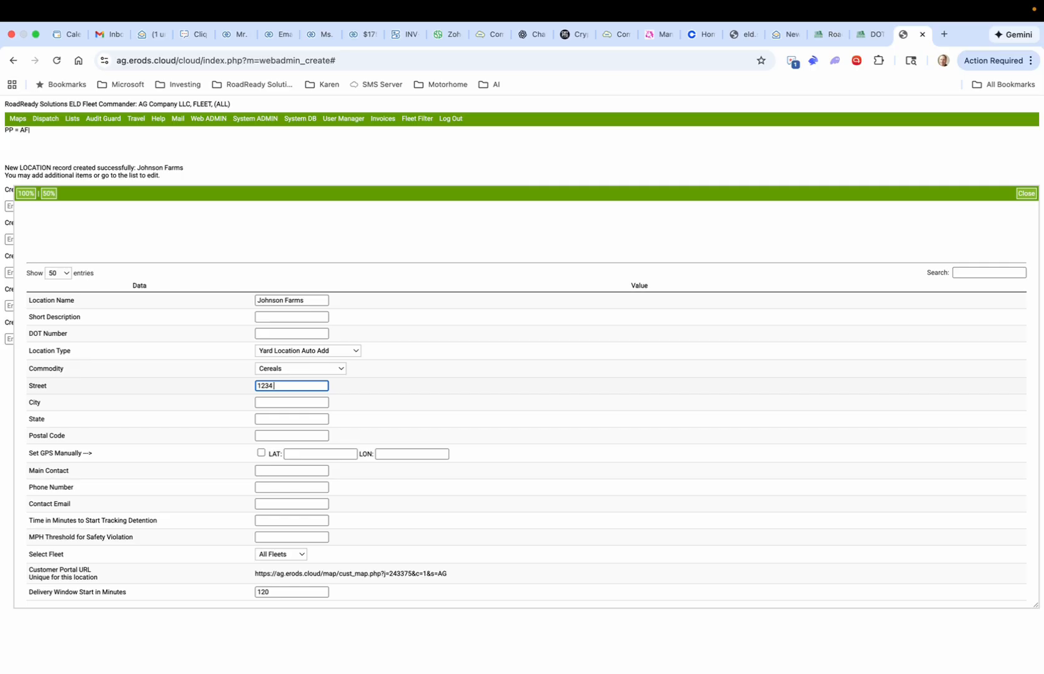
{"action": "type", "text": " Main Street"}
{"action": "key", "text": "Tab"}
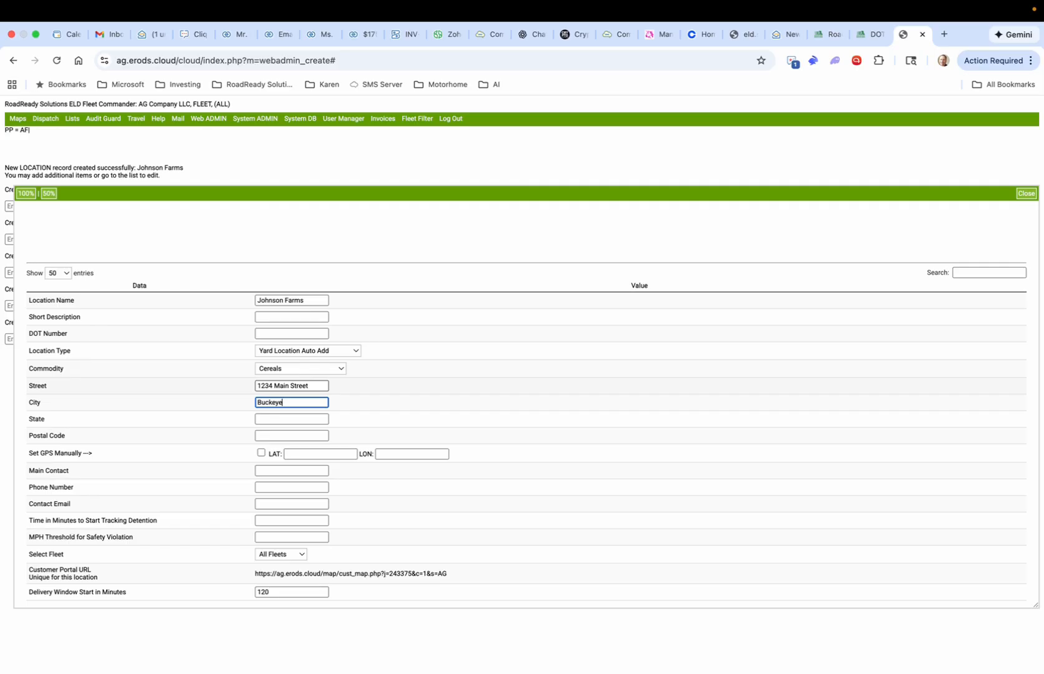
{"action": "key", "text": "Tab"}
{"action": "type", "text": "A"}
{"action": "key", "text": "Tab"}
{"action": "type", "text": "84"}
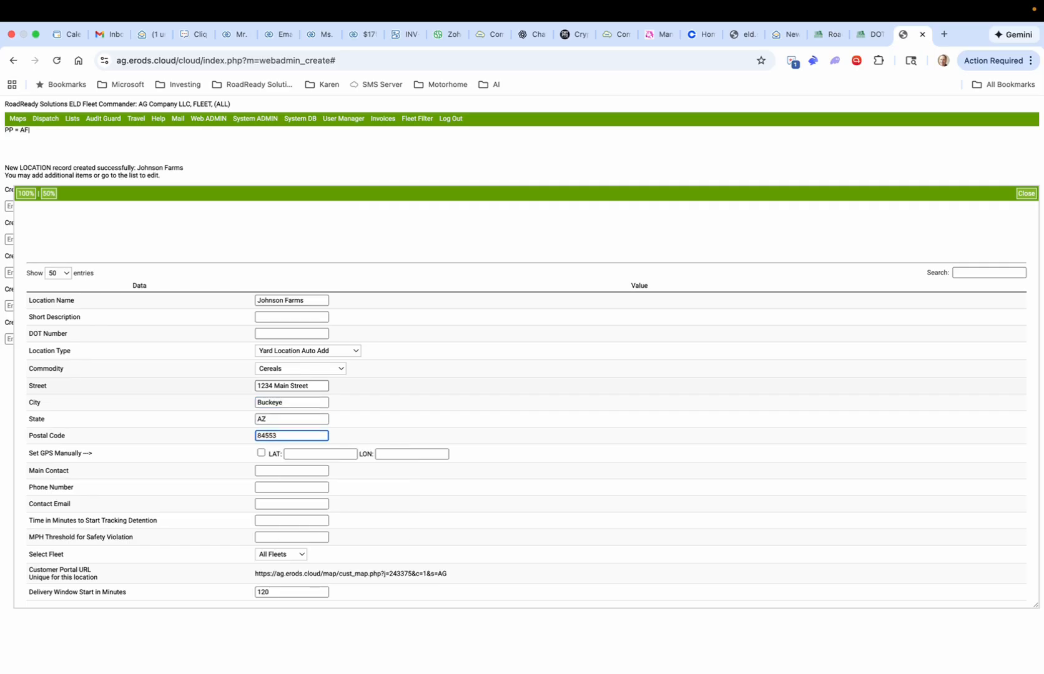
{"action": "left_click", "coordinate": [257, 386]}
{"action": "left_click_drag", "start_coordinate": [257, 386], "coordinate": [320, 386]}
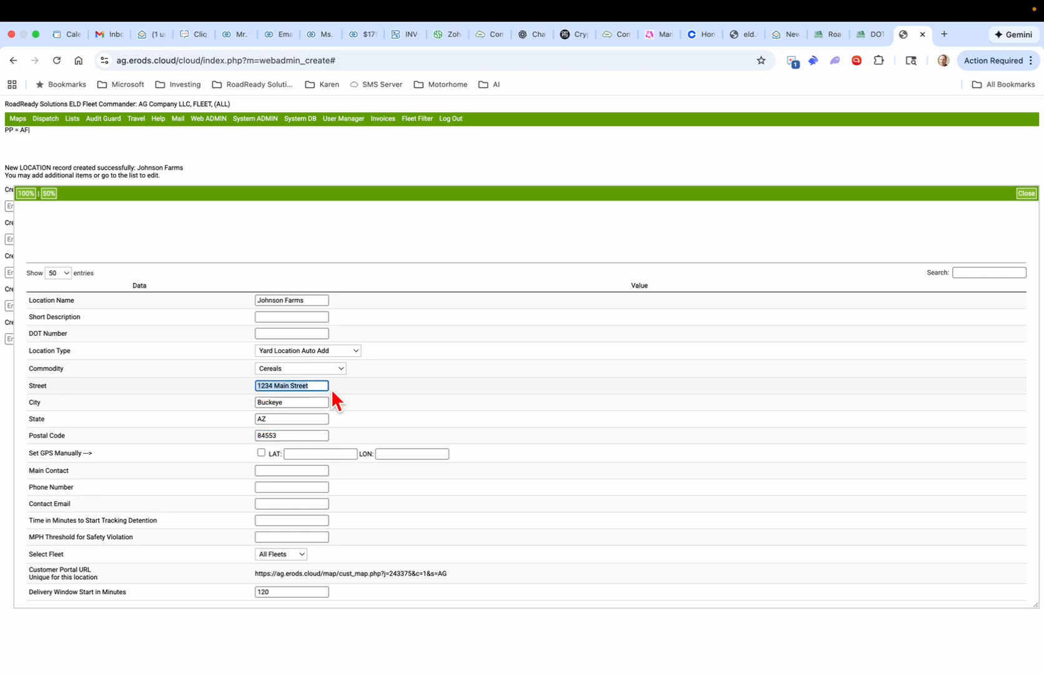
{"action": "left_click", "coordinate": [324, 386]}
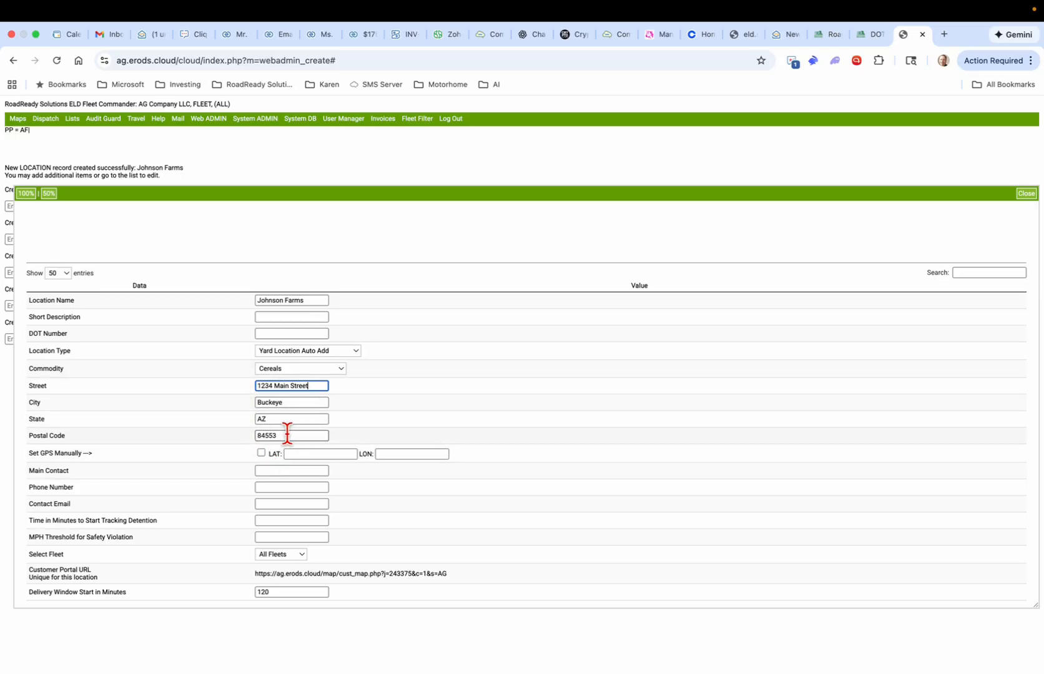
Step: Visit the latitude and longitude entries of the location form
{"action": "left_click", "coordinate": [293, 452]}
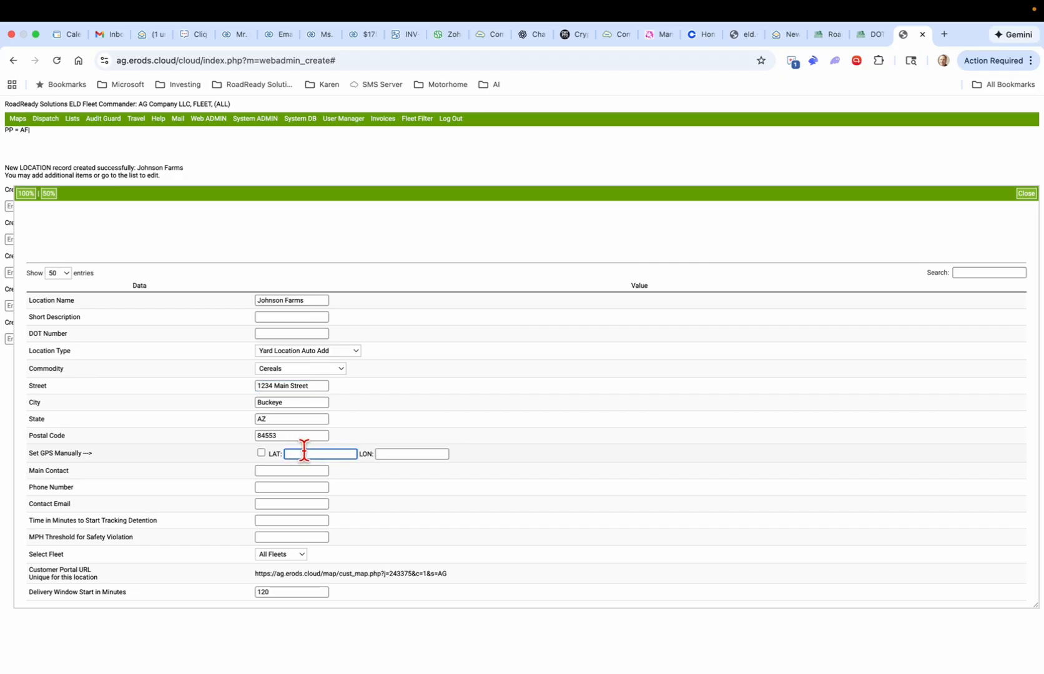
{"action": "left_click", "coordinate": [409, 455]}
{"action": "left_click", "coordinate": [340, 454]}
{"action": "left_click", "coordinate": [399, 456]}
Step: Enter the main contact's name and phone number, dismissing the email autofill suggestions
{"action": "scroll", "coordinate": [339, 456], "scroll_direction": "down", "scroll_amount": 3}
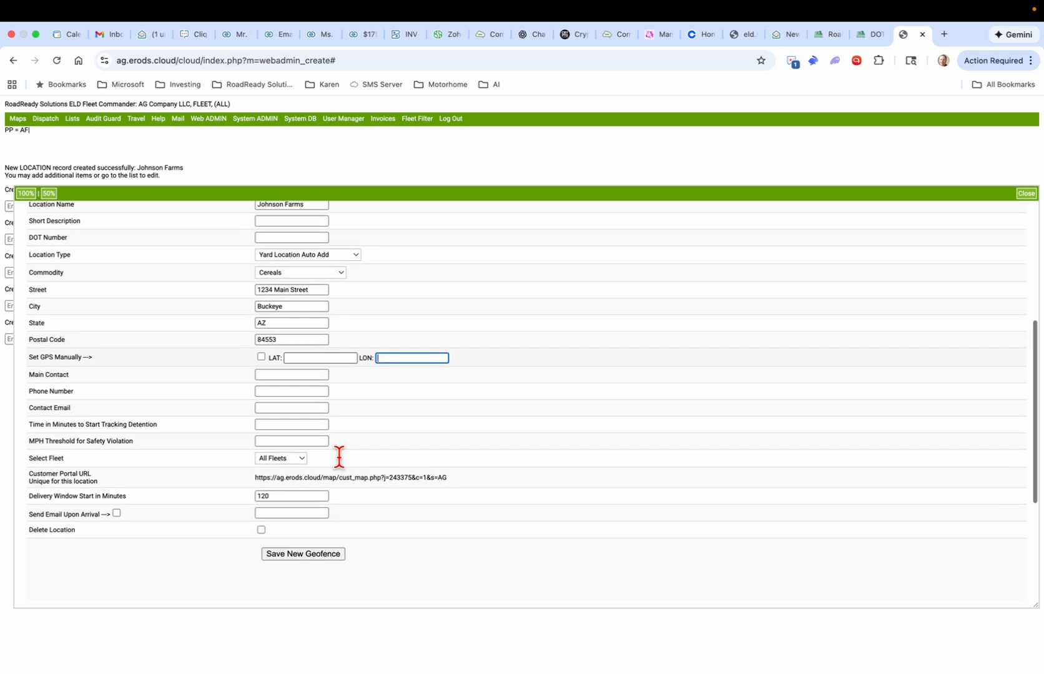
{"action": "left_click", "coordinate": [294, 376]}
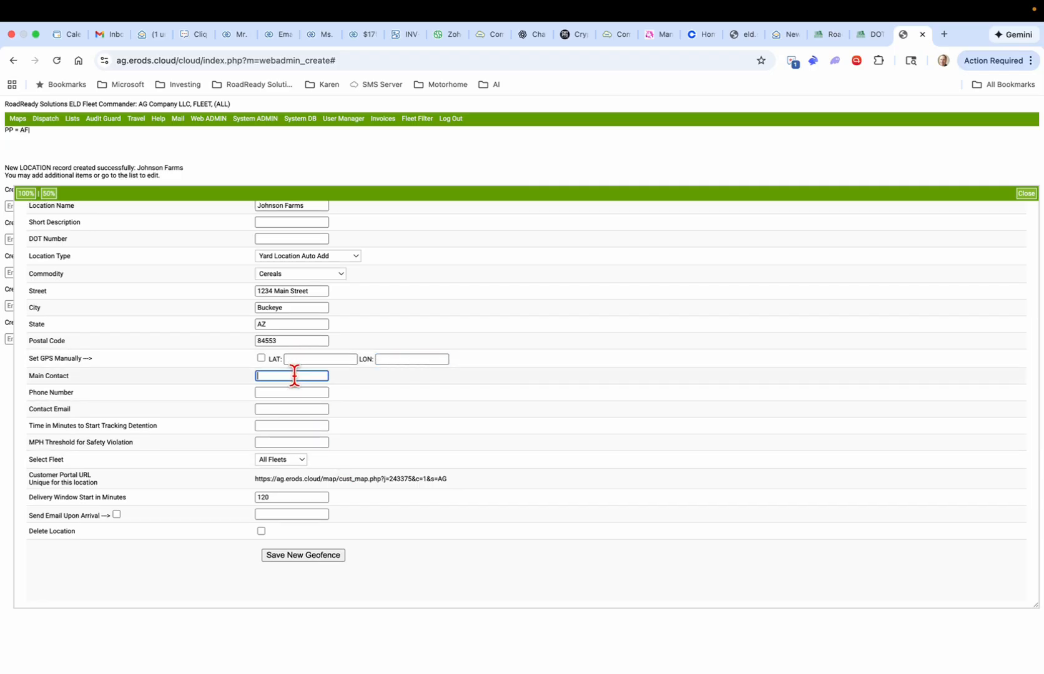
{"action": "key", "text": "Tab"}
{"action": "type", "text": "62"}
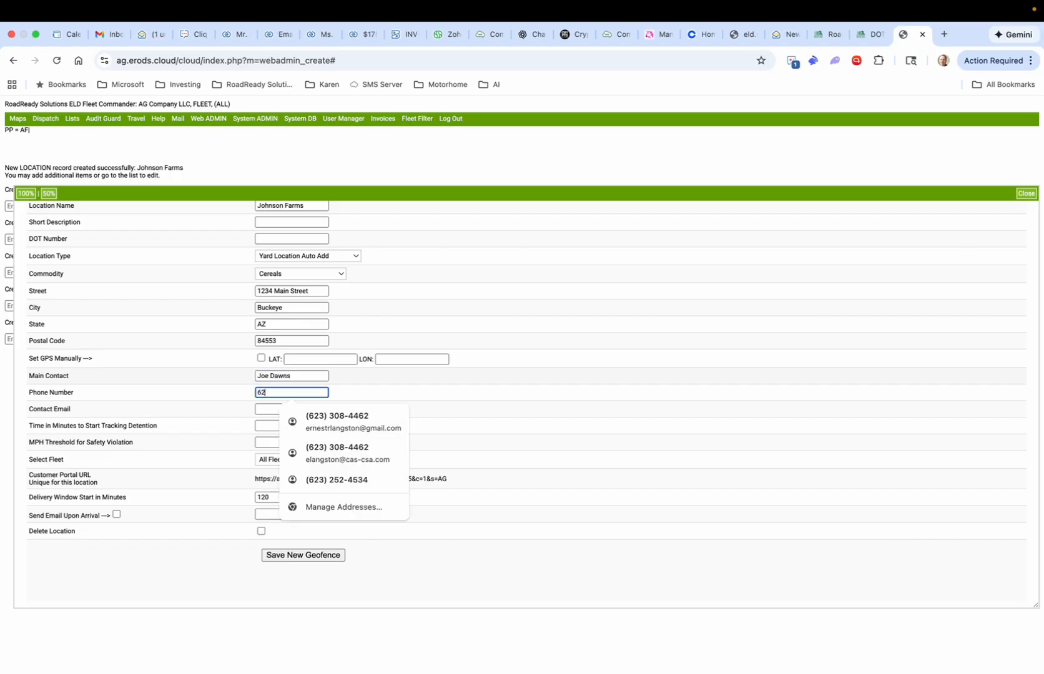
{"action": "type", "text": "3308663"}
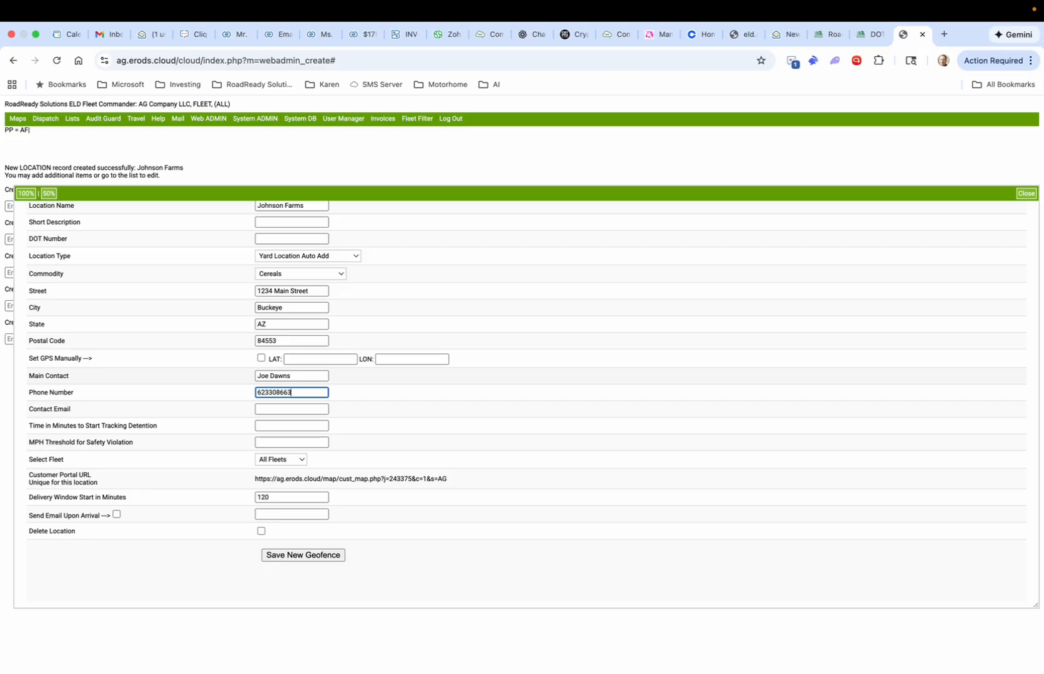
{"action": "left_click", "coordinate": [291, 409]}
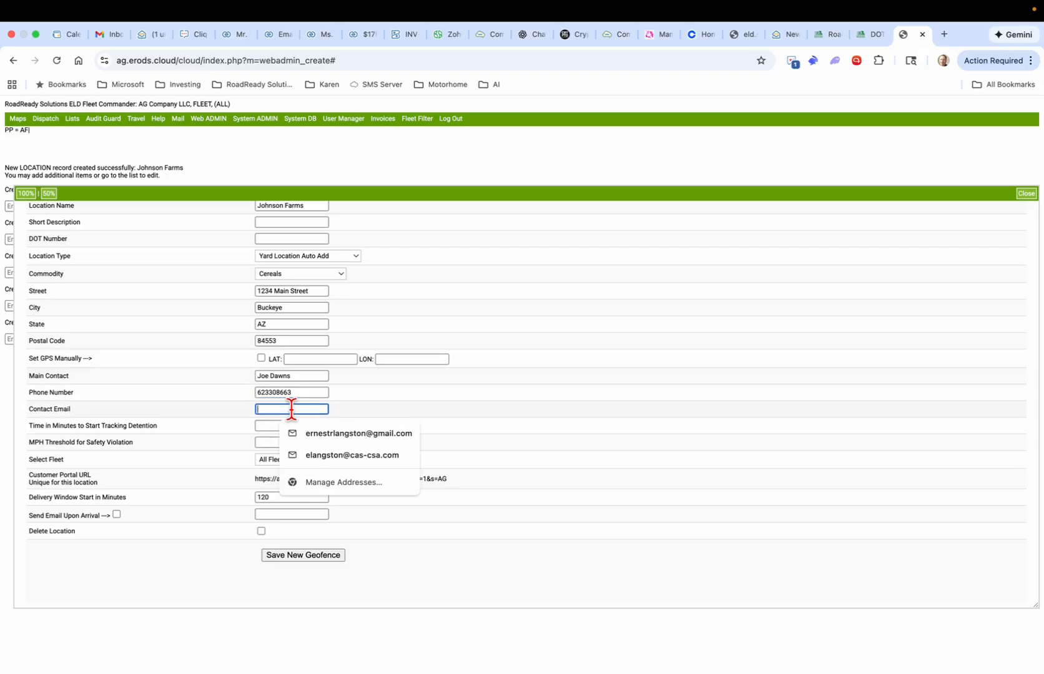
{"action": "left_click", "coordinate": [232, 426]}
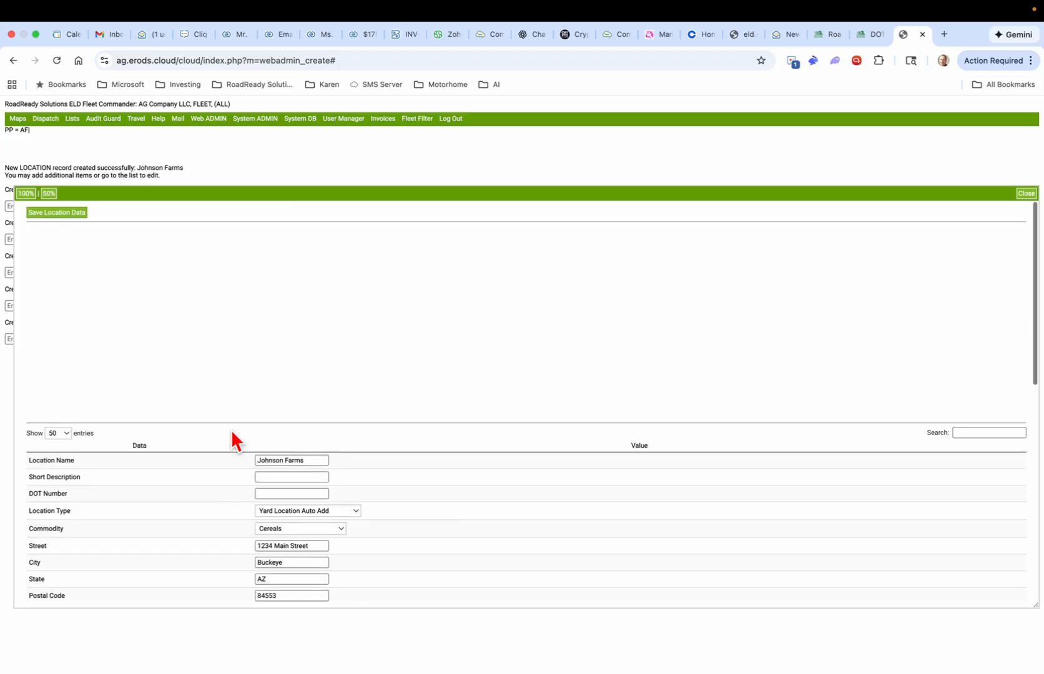
Step: Save the Johnson Farms location data and decline the browser's offer to save the address
{"action": "left_click", "coordinate": [55, 213]}
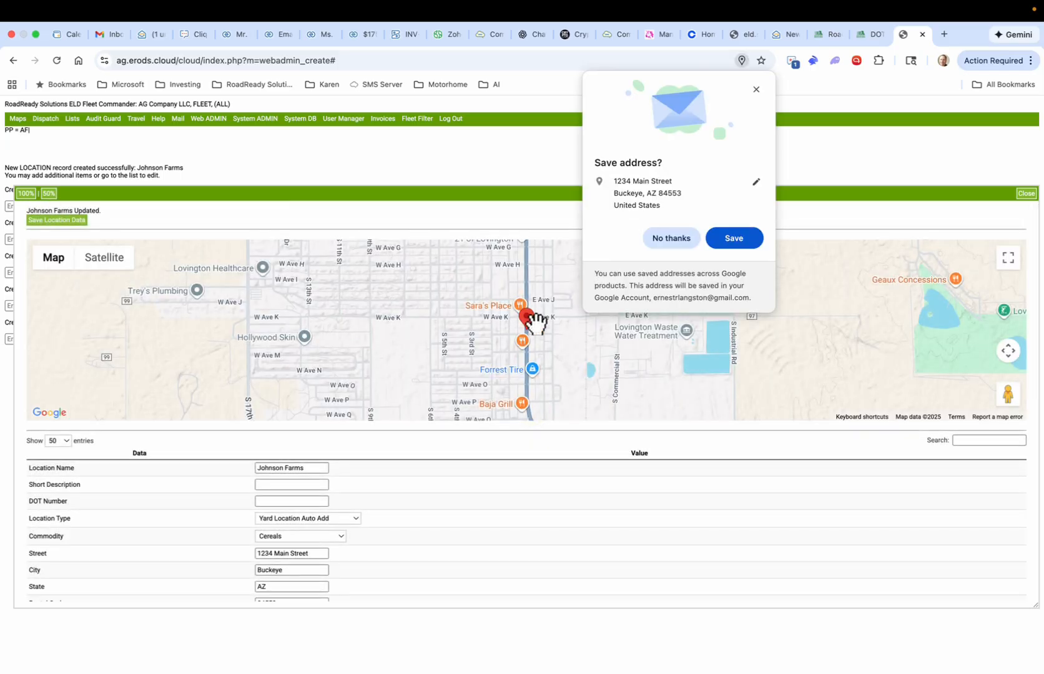
{"action": "left_click", "coordinate": [756, 89]}
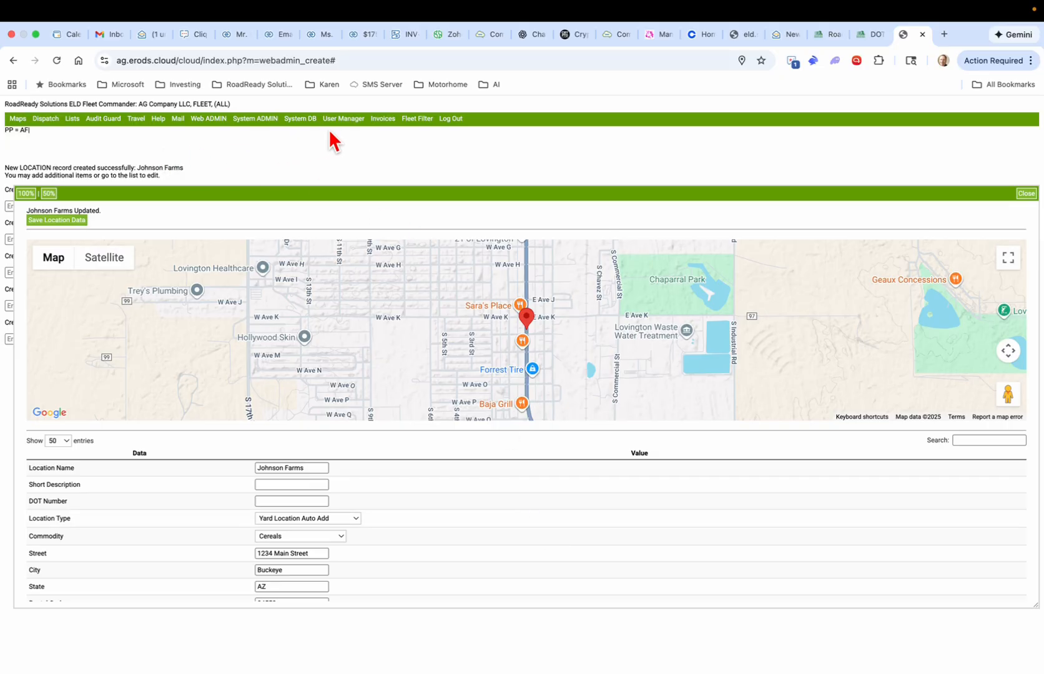
{"action": "mouse_move", "coordinate": [342, 120]}
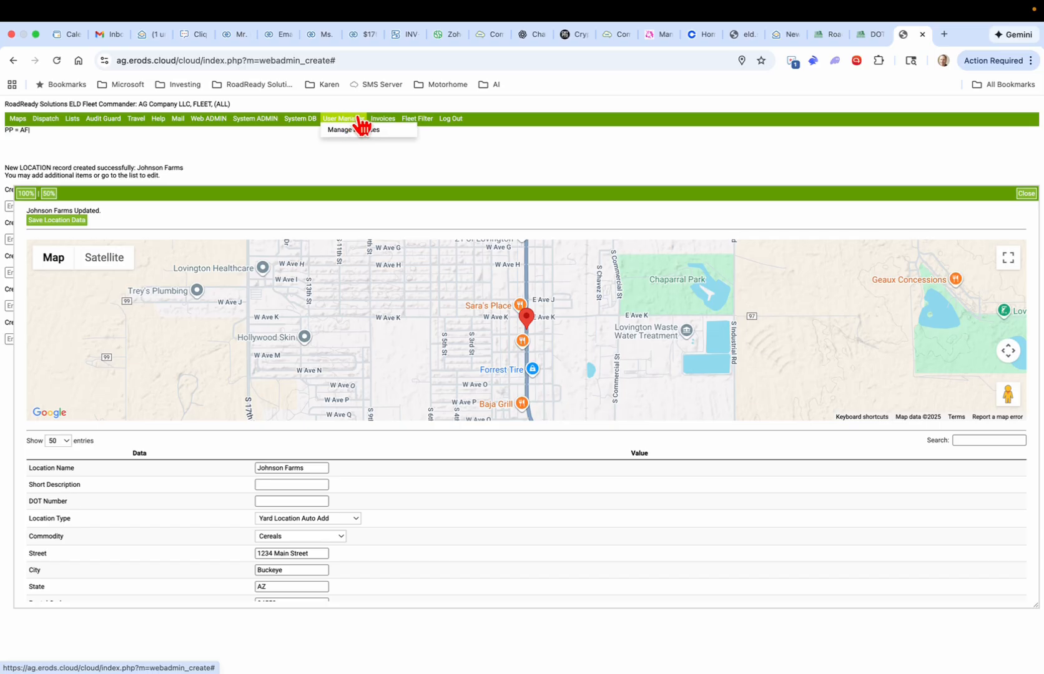
Step: Open Manage Licenses and toggle the first three users' app licenses off and back on
{"action": "left_click", "coordinate": [352, 138]}
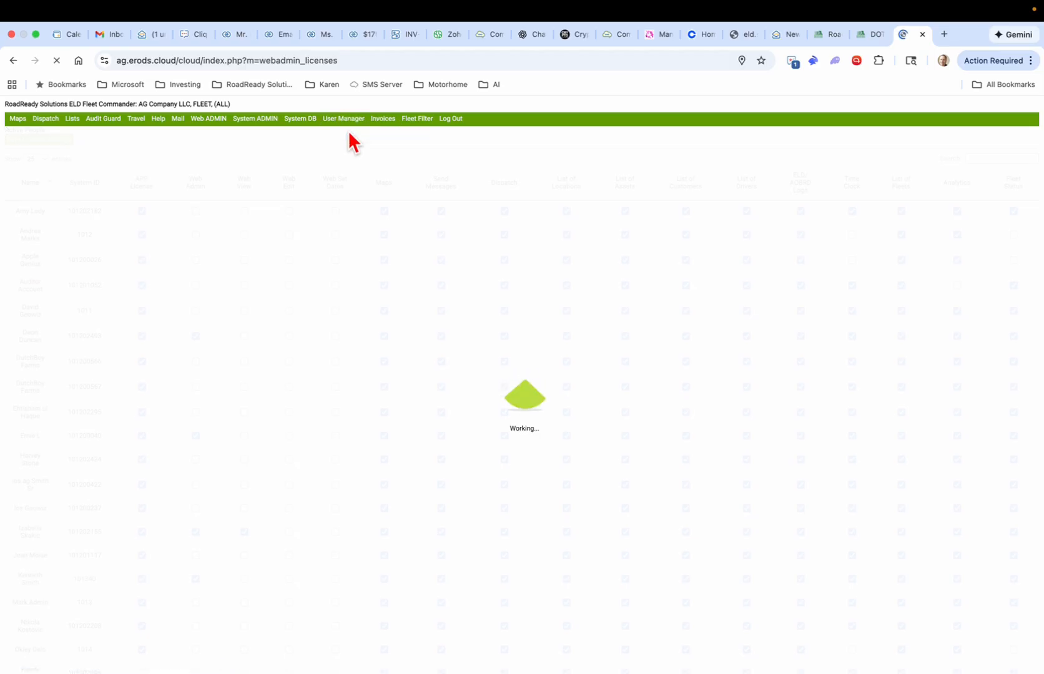
{"action": "left_click", "coordinate": [143, 212]}
{"action": "left_click", "coordinate": [142, 235]}
{"action": "left_click", "coordinate": [142, 261]}
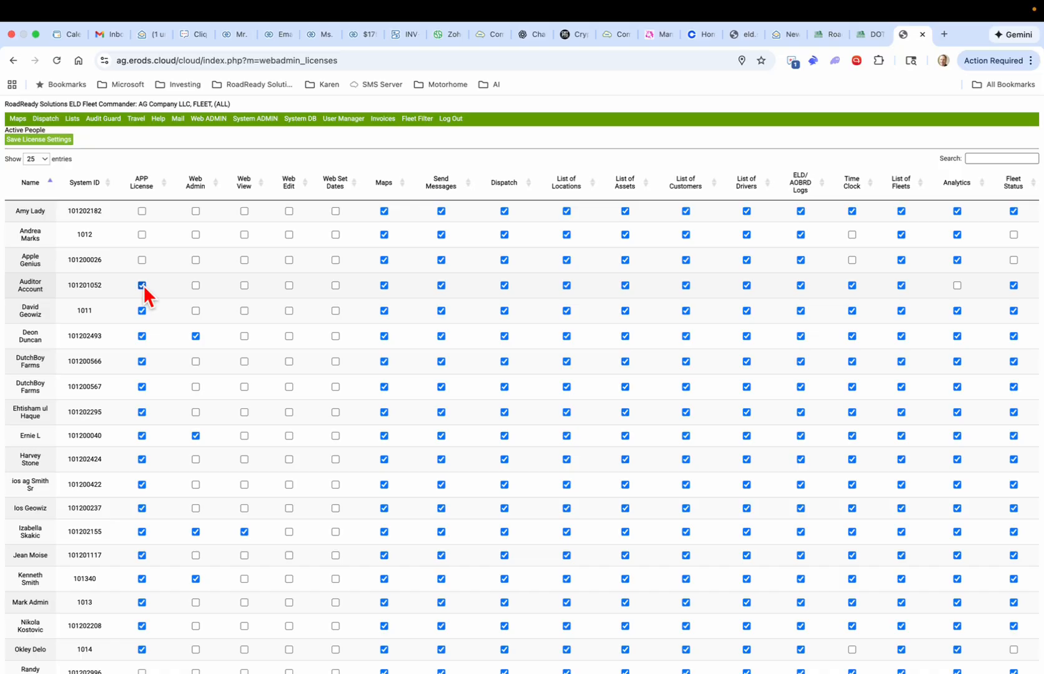
{"action": "left_click", "coordinate": [143, 260]}
{"action": "left_click", "coordinate": [141, 234]}
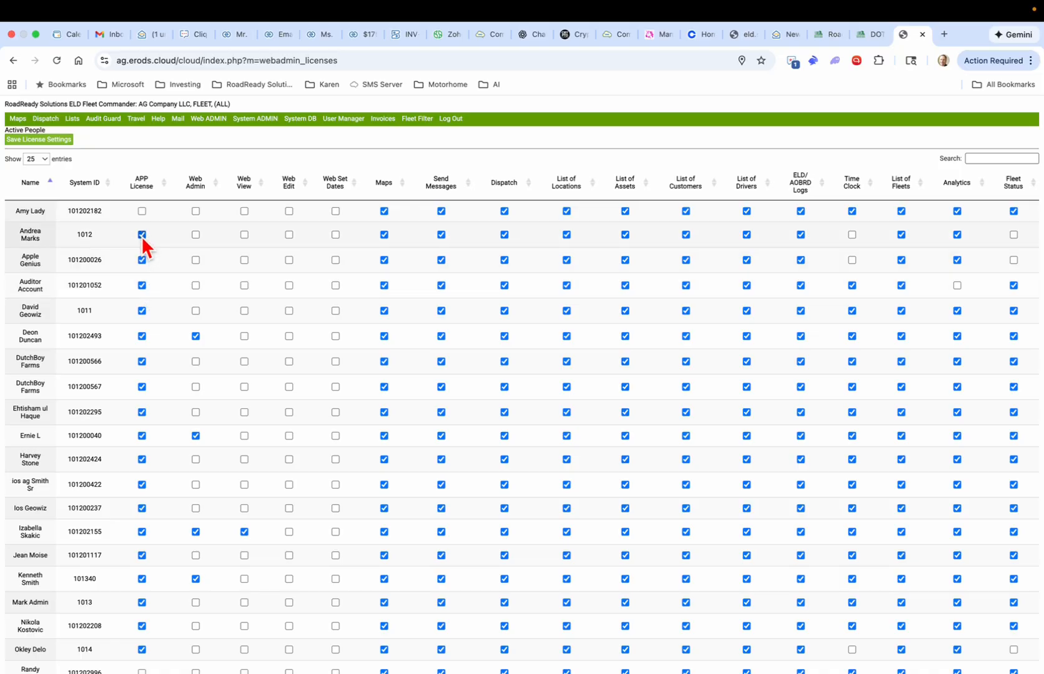
{"action": "left_click", "coordinate": [141, 211]}
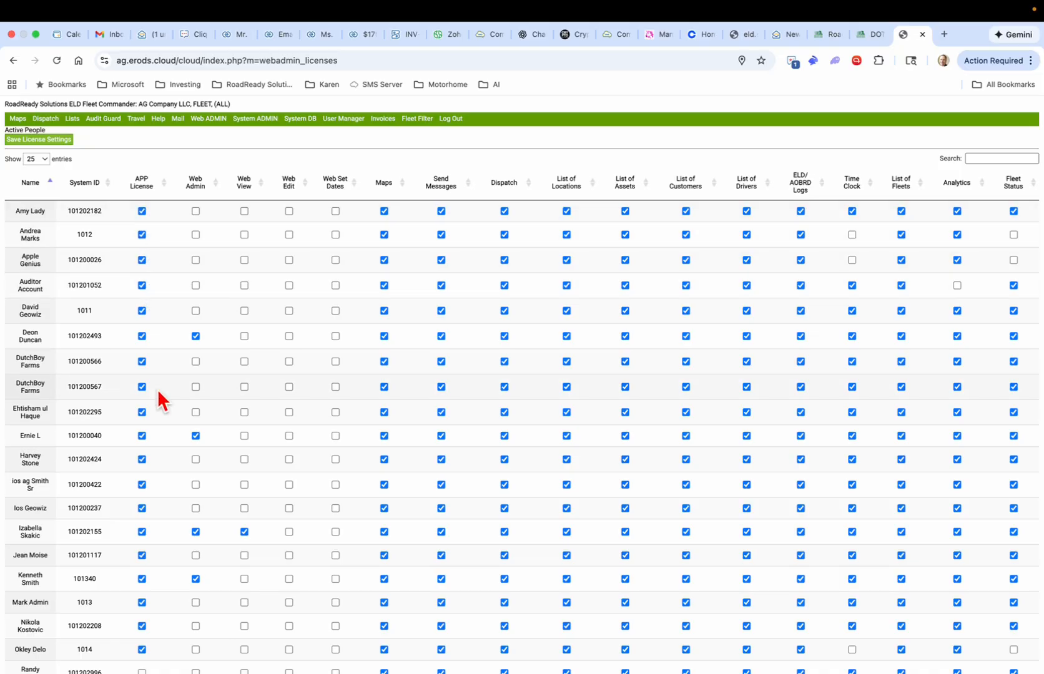
Step: Turn off the sixth user's app license and go to the second page of users
{"action": "scroll", "coordinate": [159, 441], "scroll_direction": "down", "scroll_amount": 5}
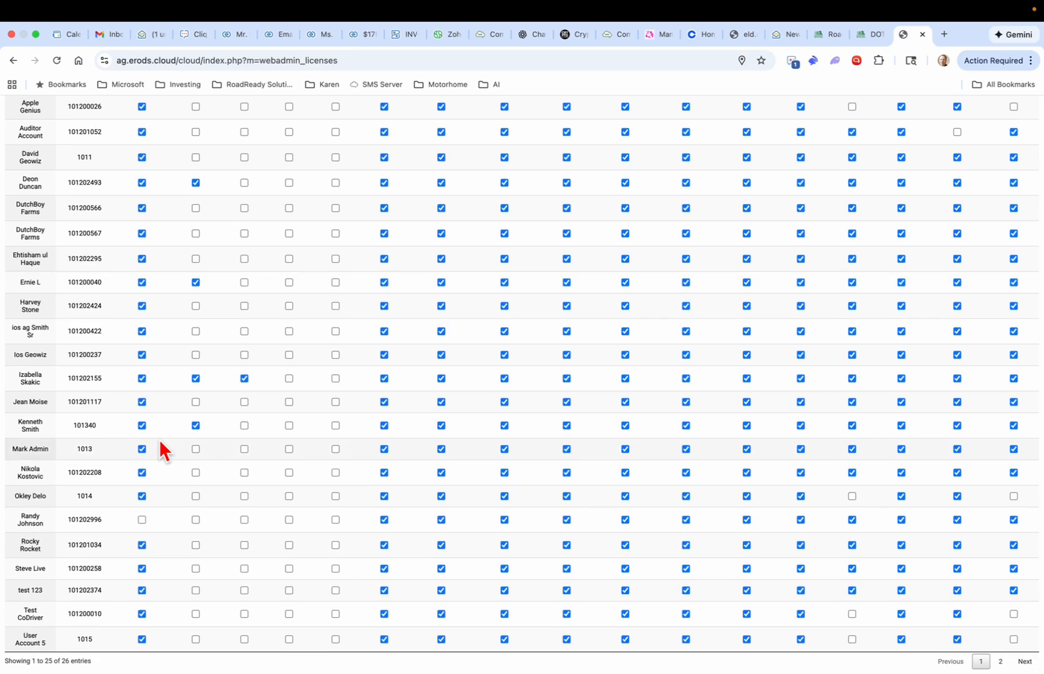
{"action": "scroll", "coordinate": [159, 438], "scroll_direction": "up", "scroll_amount": 5}
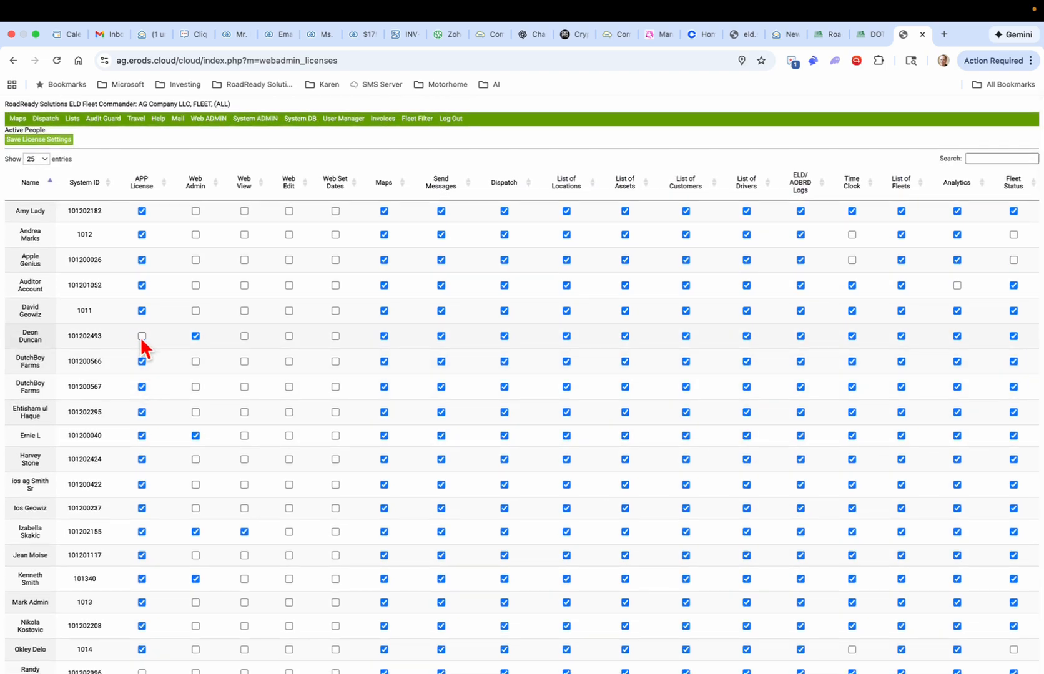
{"action": "left_click", "coordinate": [142, 336]}
{"action": "scroll", "coordinate": [218, 409], "scroll_direction": "down", "scroll_amount": 3}
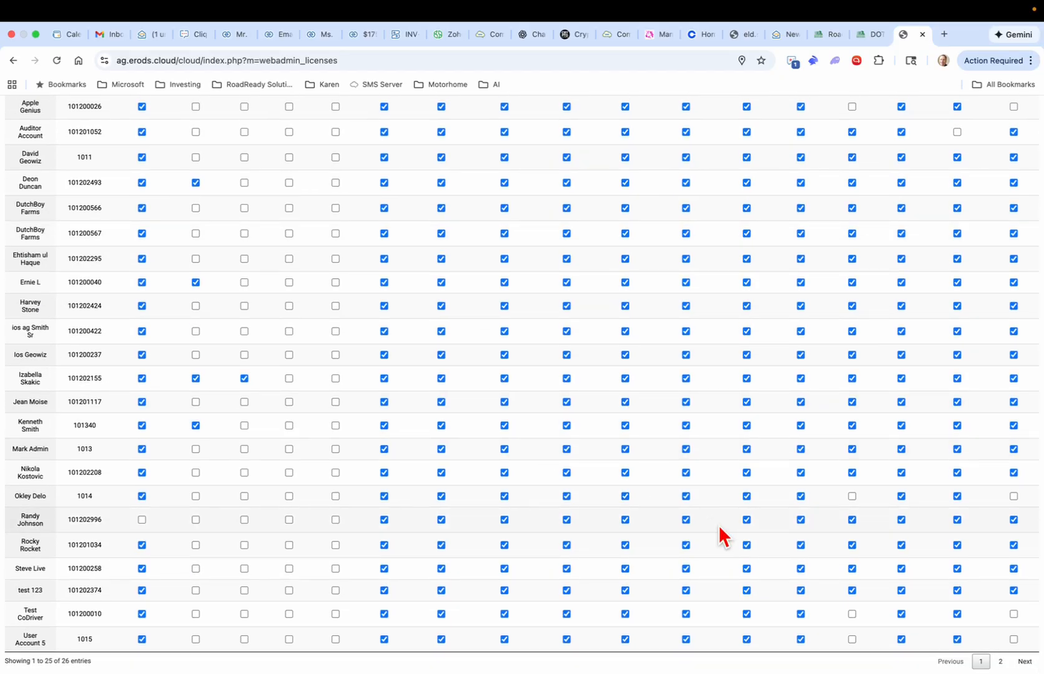
{"action": "left_click", "coordinate": [999, 661]}
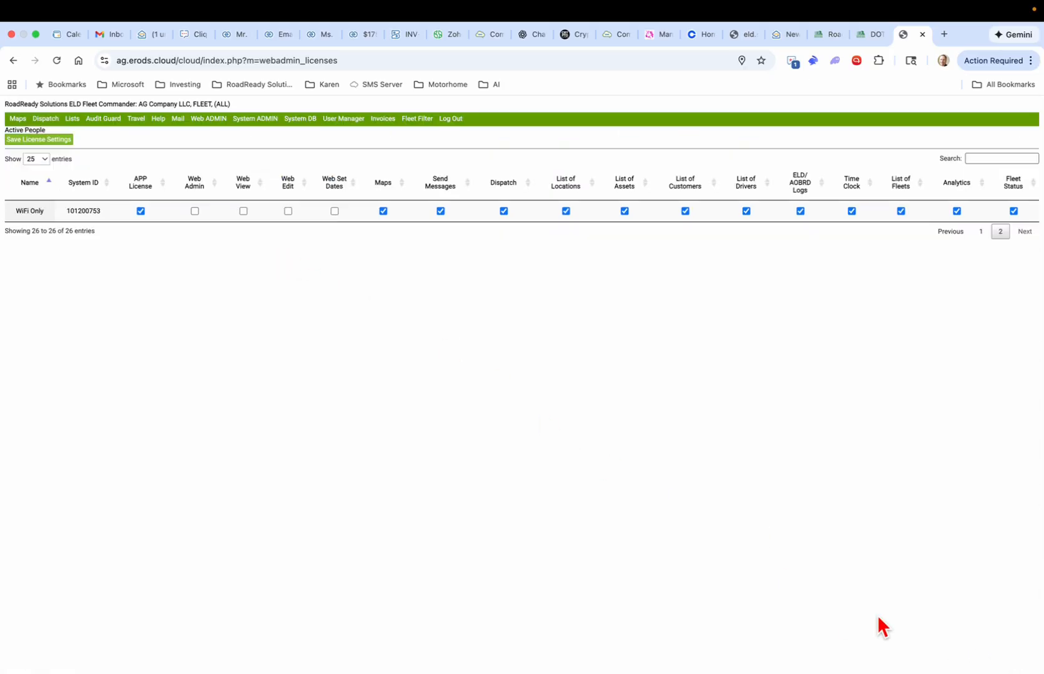
Step: Back on page 1, grant one user an app license and remove it from the next user and test 123
{"action": "left_click", "coordinate": [981, 234]}
{"action": "scroll", "coordinate": [118, 509], "scroll_direction": "down", "scroll_amount": 3}
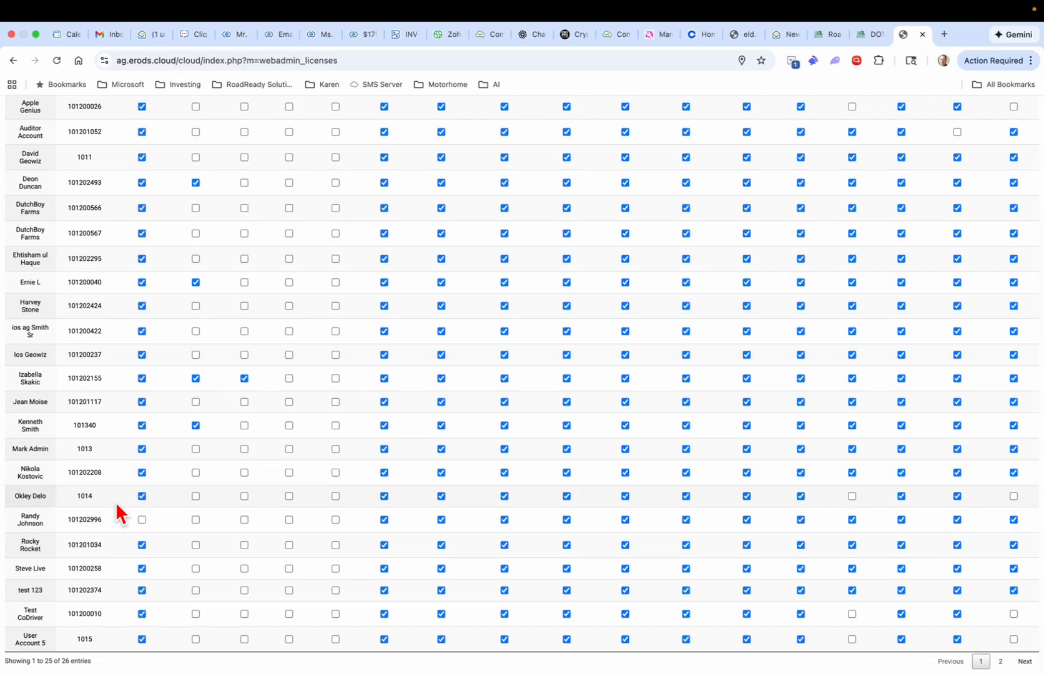
{"action": "left_click", "coordinate": [142, 519]}
{"action": "left_click", "coordinate": [141, 545]}
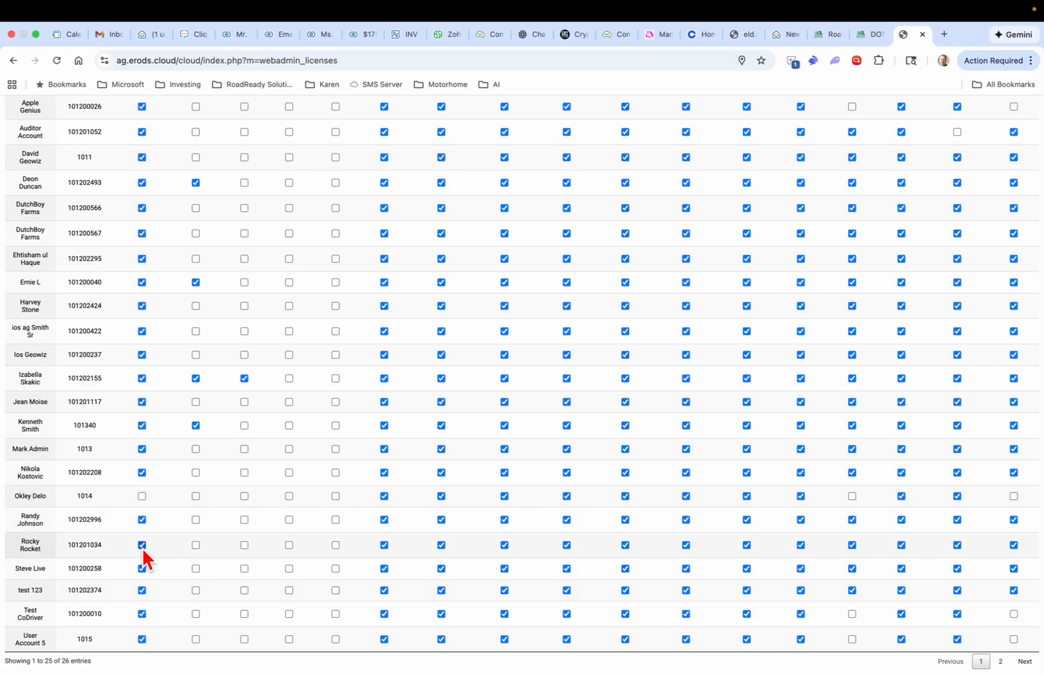
{"action": "left_click", "coordinate": [142, 590]}
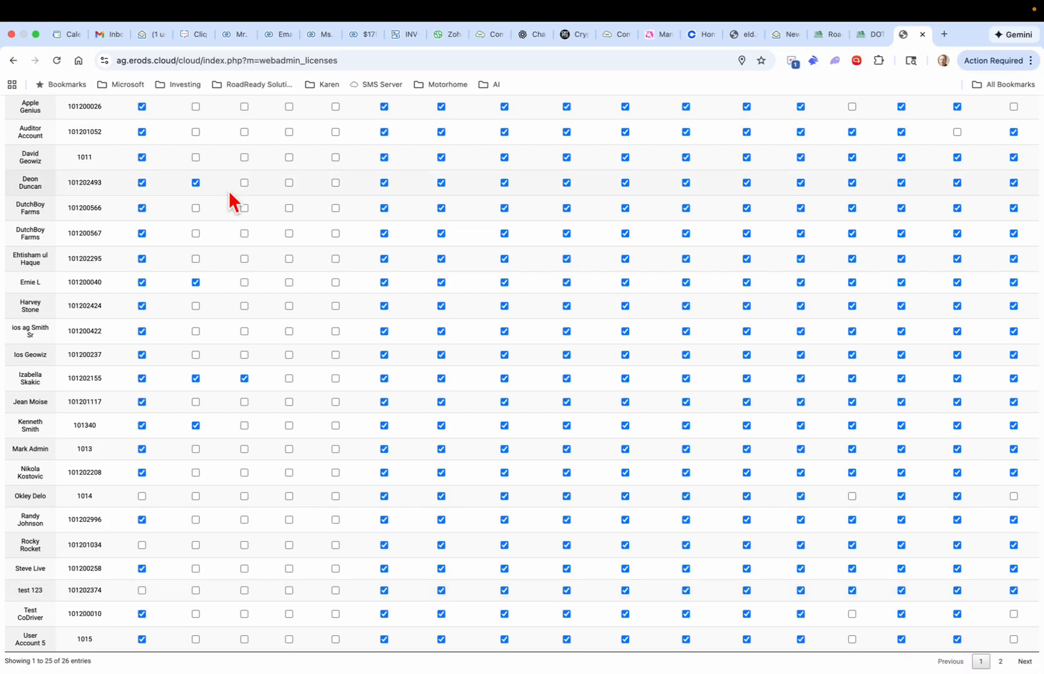
Step: Save the updated license settings
{"action": "scroll", "coordinate": [229, 190], "scroll_direction": "up", "scroll_amount": 5}
{"action": "left_click", "coordinate": [39, 139]}
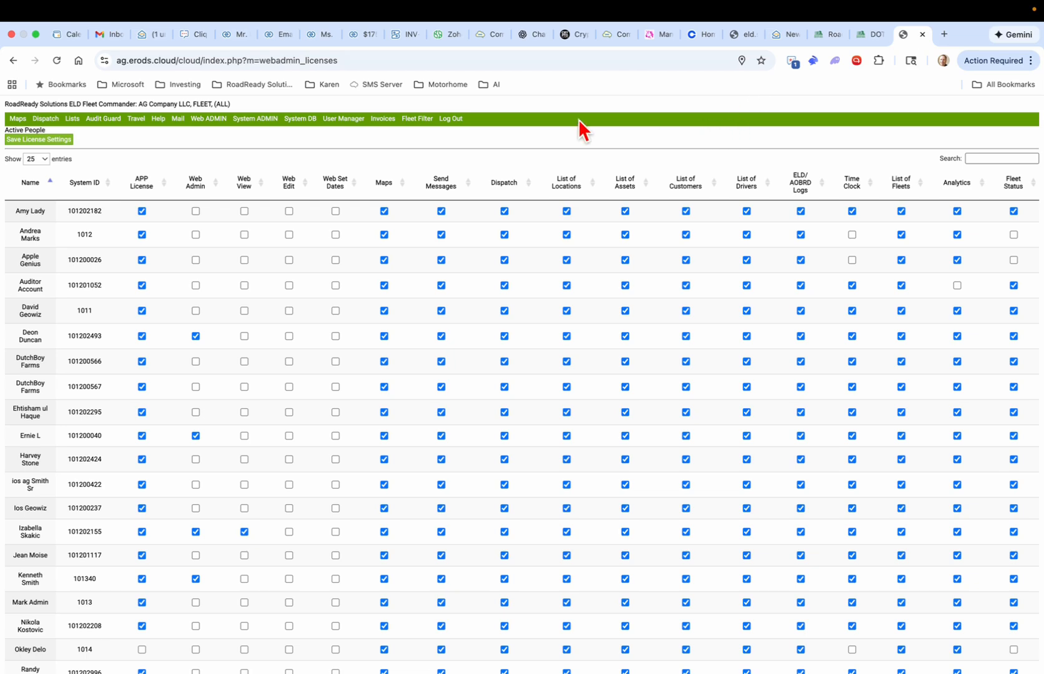
{"action": "mouse_move", "coordinate": [136, 118]}
{"action": "mouse_move", "coordinate": [49, 125]}
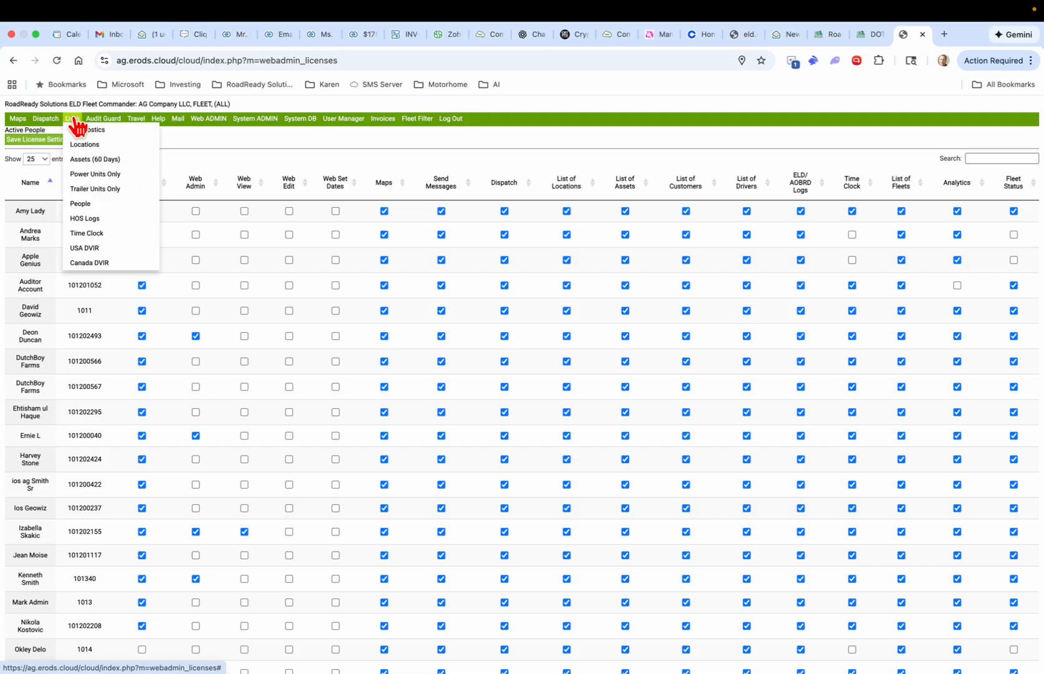
Step: Open the HOS Logs list and filter it to one selected driver's 180-day logs
{"action": "left_click", "coordinate": [95, 222]}
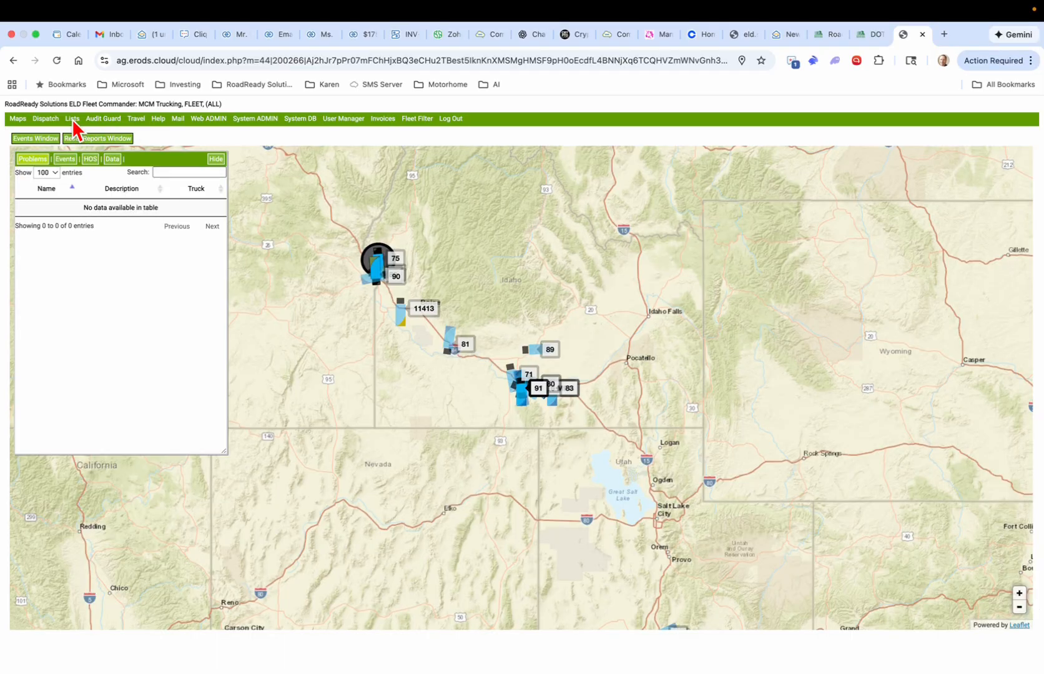
{"action": "mouse_move", "coordinate": [73, 123]}
{"action": "left_click", "coordinate": [88, 219]}
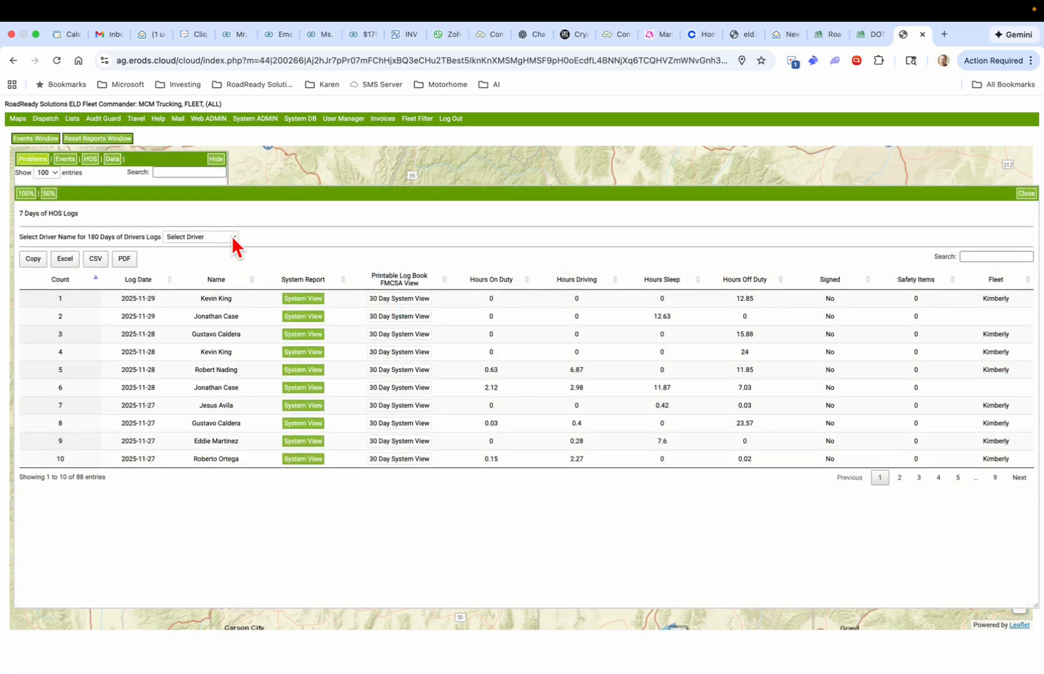
{"action": "left_click", "coordinate": [233, 238]}
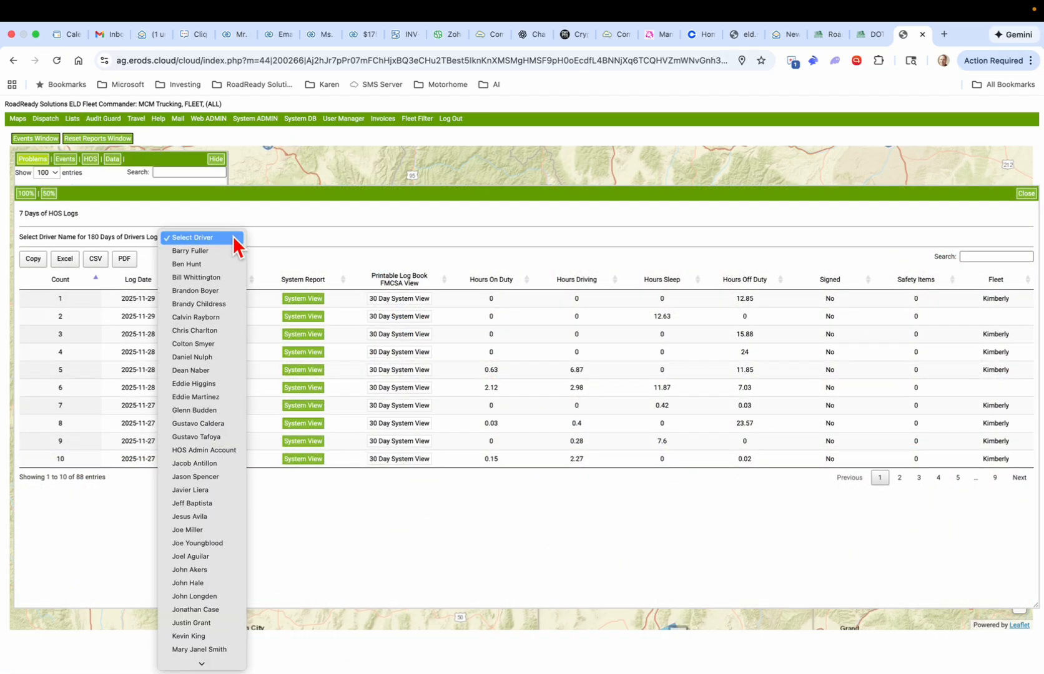
{"action": "left_click", "coordinate": [224, 280]}
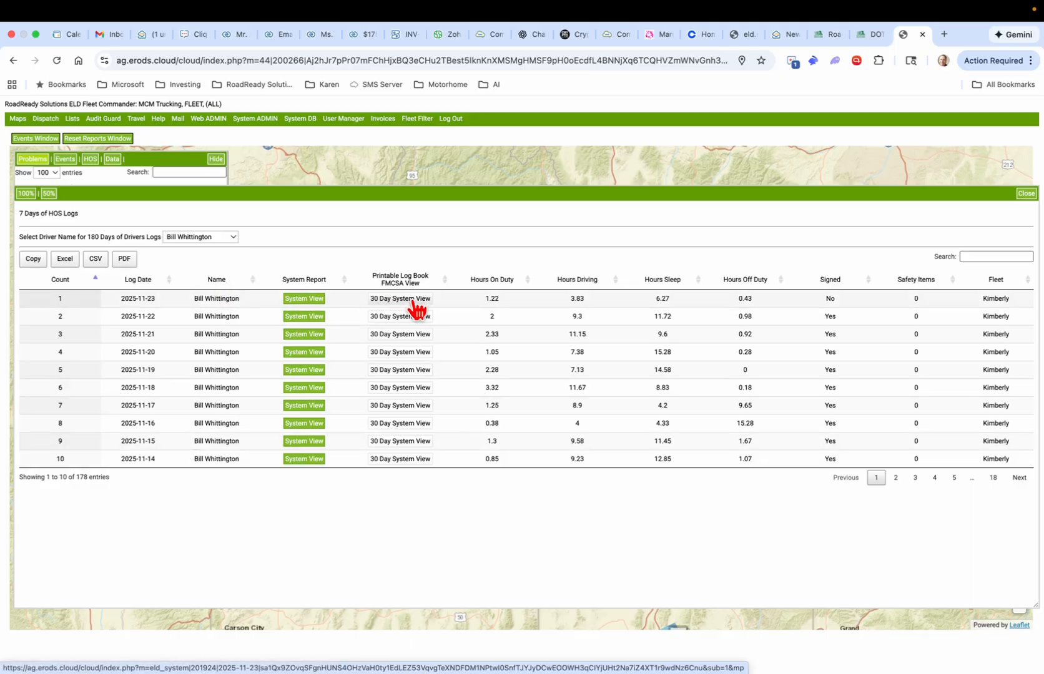
Step: Open the System View report for the 2025-11-23 log and highlight the Identified Commodity Sources section
{"action": "left_click", "coordinate": [306, 300]}
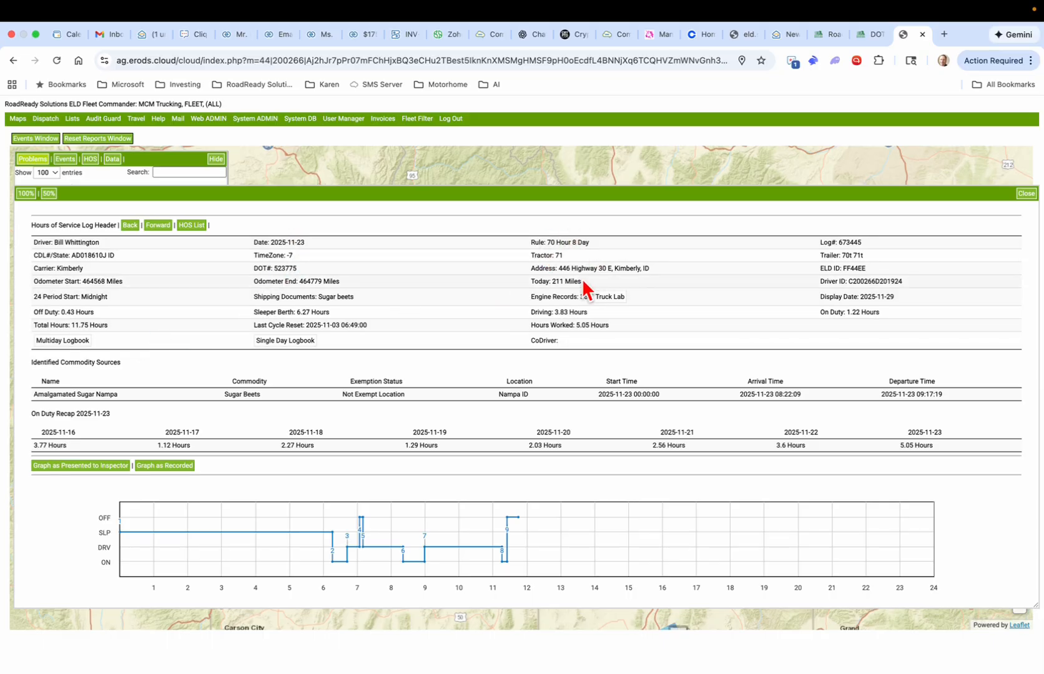
{"action": "scroll", "coordinate": [665, 312], "scroll_direction": "down", "scroll_amount": 3}
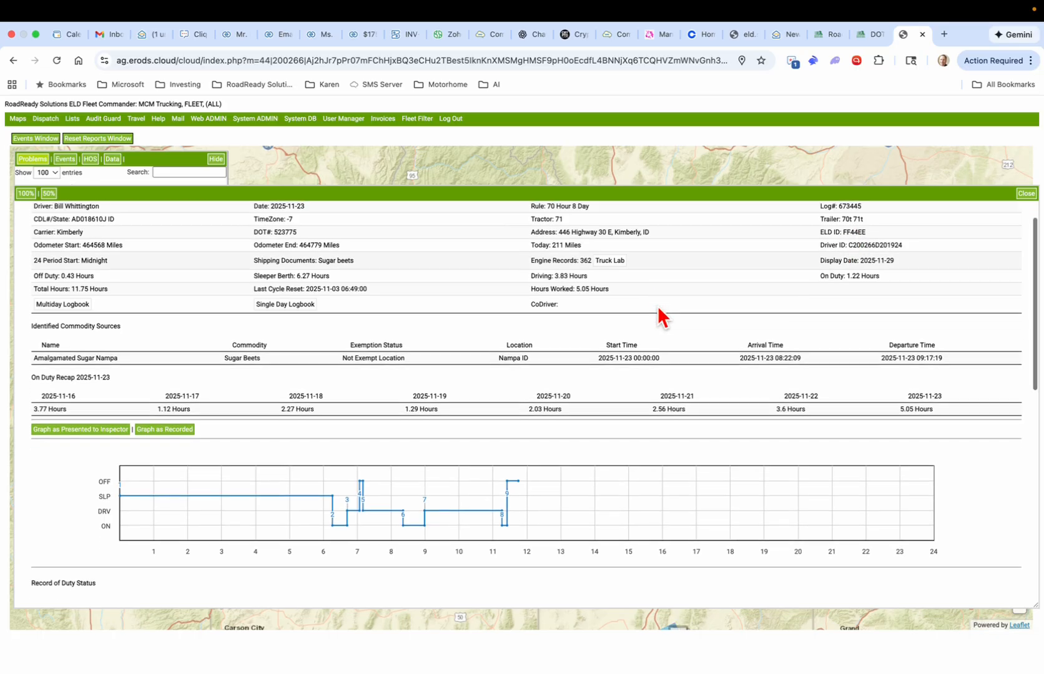
{"action": "left_click_drag", "start_coordinate": [49, 268], "coordinate": [138, 291]}
{"action": "left_click", "coordinate": [137, 287]}
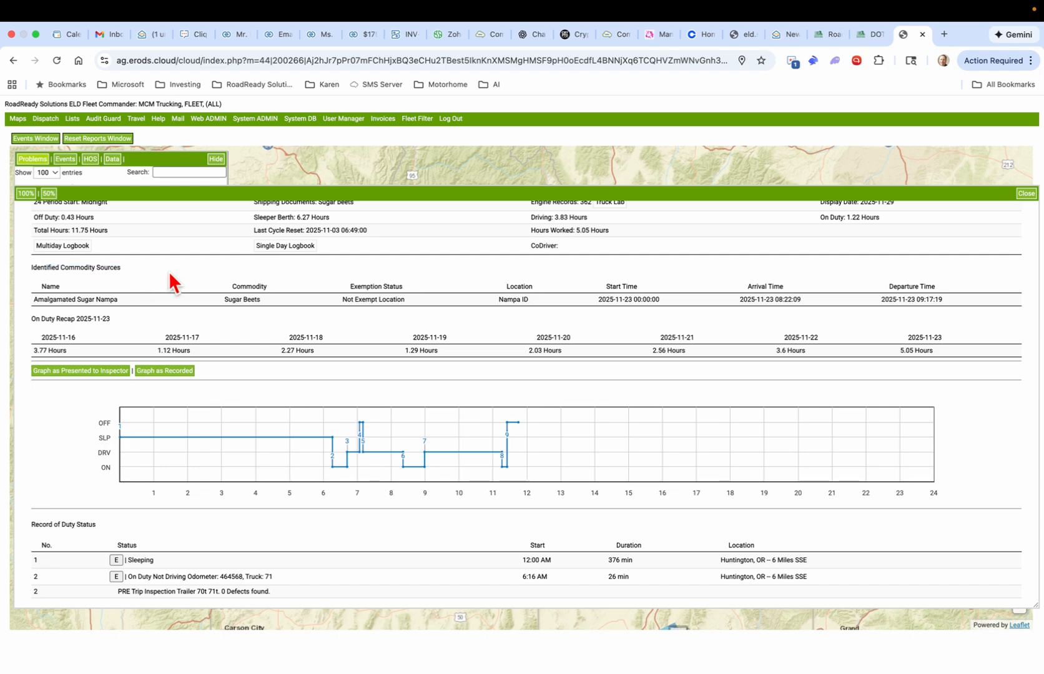
Step: Highlight source Amalgamated Sugar Nampa, commodity Sugar Beets and the Not Exempt Location status
{"action": "left_click_drag", "start_coordinate": [52, 299], "coordinate": [132, 299]}
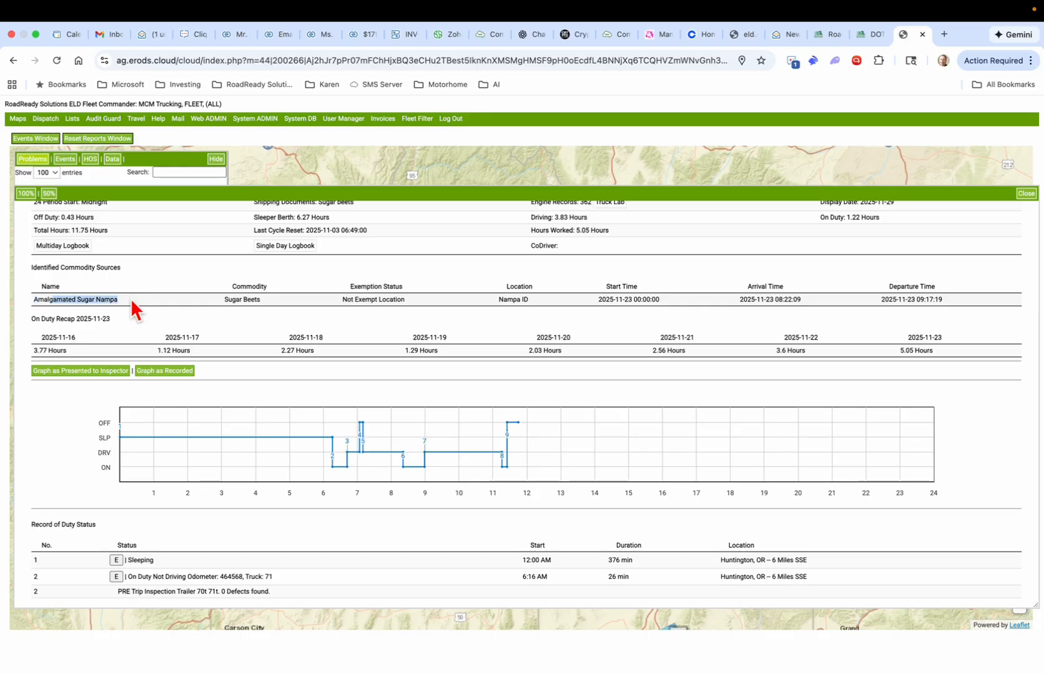
{"action": "left_click_drag", "start_coordinate": [223, 299], "coordinate": [270, 303]}
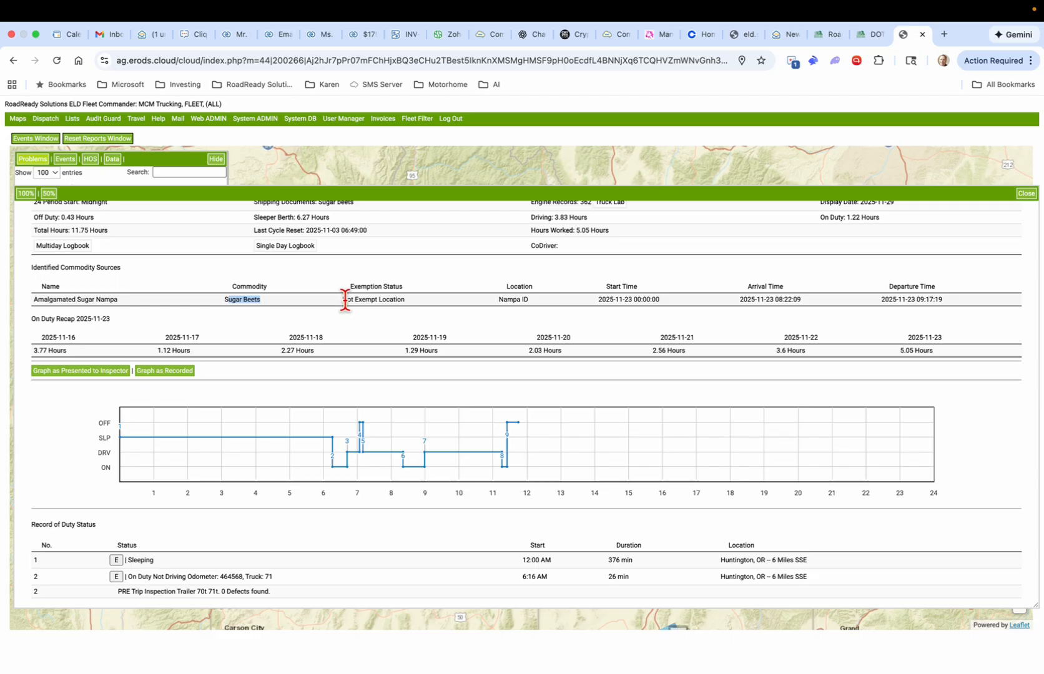
{"action": "left_click_drag", "start_coordinate": [346, 300], "coordinate": [397, 299]}
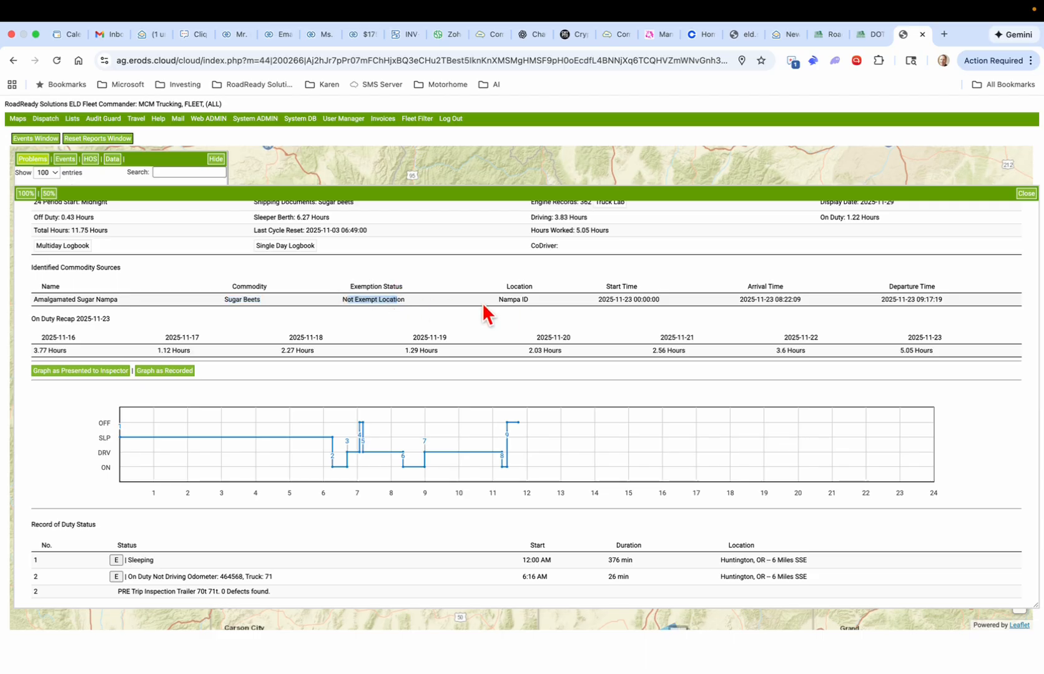
{"action": "left_click", "coordinate": [592, 303]}
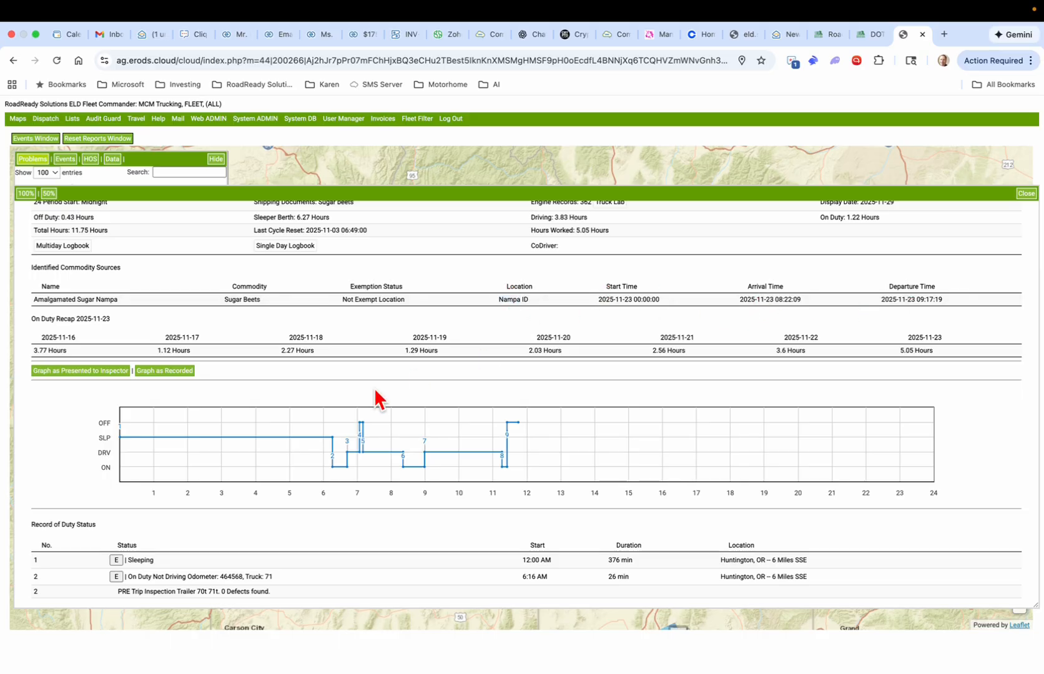
{"action": "scroll", "coordinate": [368, 400], "scroll_direction": "down", "scroll_amount": 5}
{"action": "scroll", "coordinate": [369, 400], "scroll_direction": "up", "scroll_amount": 1}
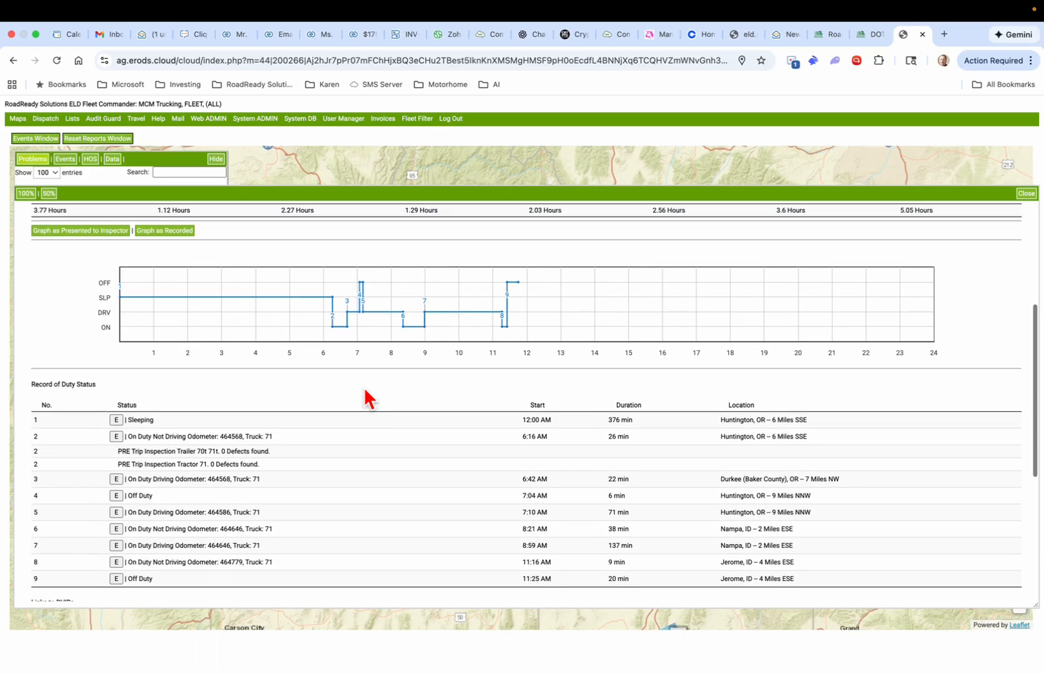
{"action": "scroll", "coordinate": [368, 399], "scroll_direction": "down", "scroll_amount": 1}
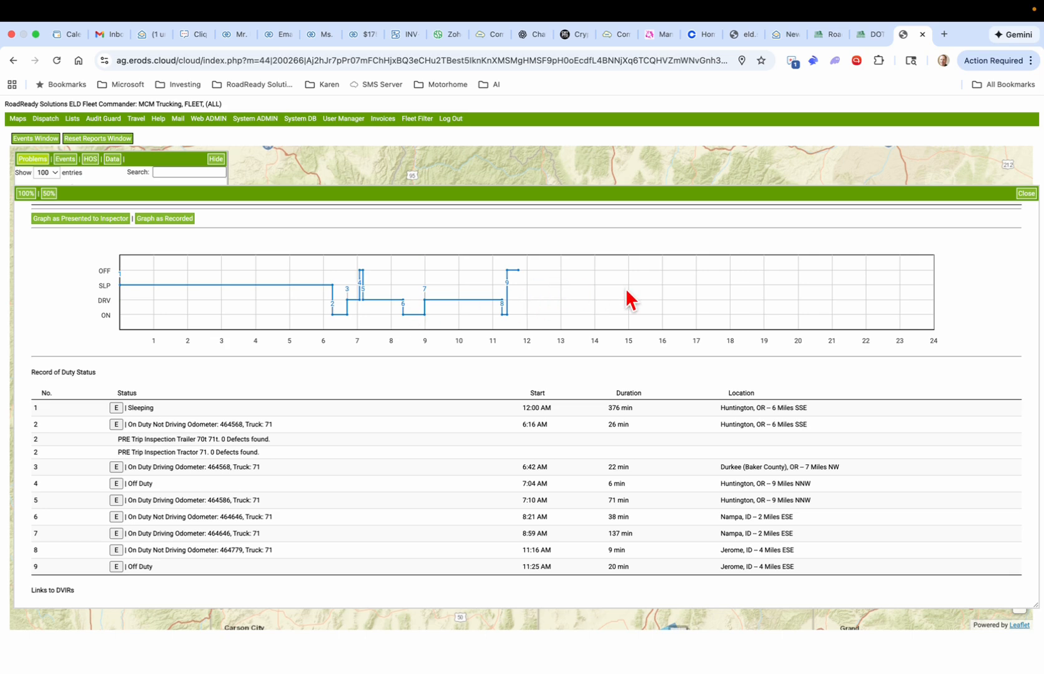
{"action": "scroll", "coordinate": [596, 327], "scroll_direction": "down", "scroll_amount": 5}
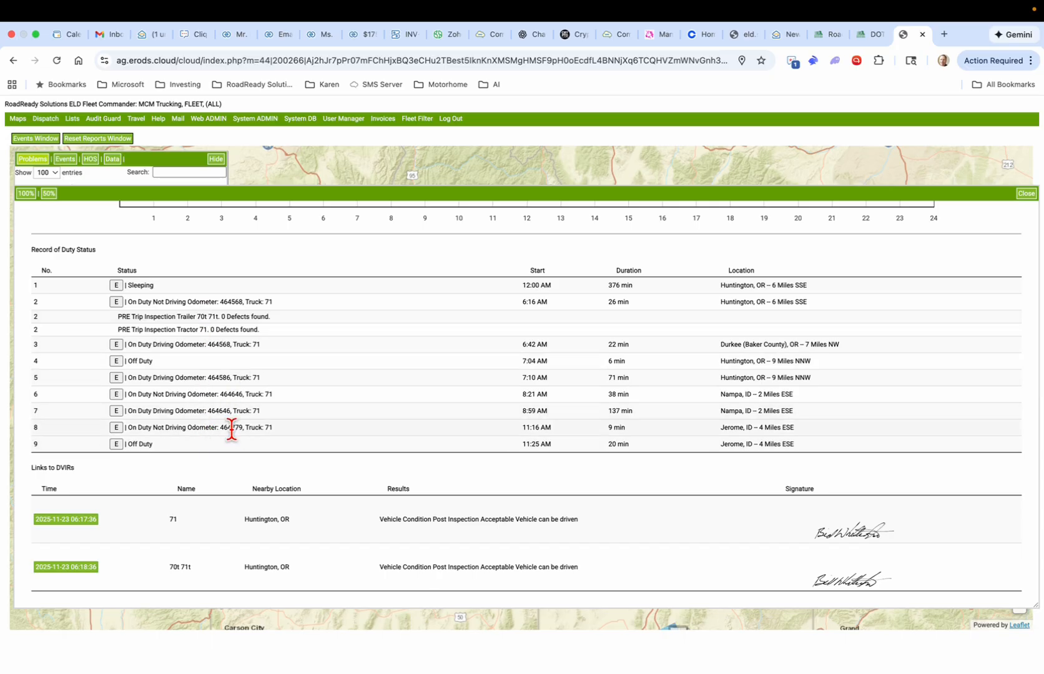
{"action": "scroll", "coordinate": [232, 430], "scroll_direction": "down", "scroll_amount": 4}
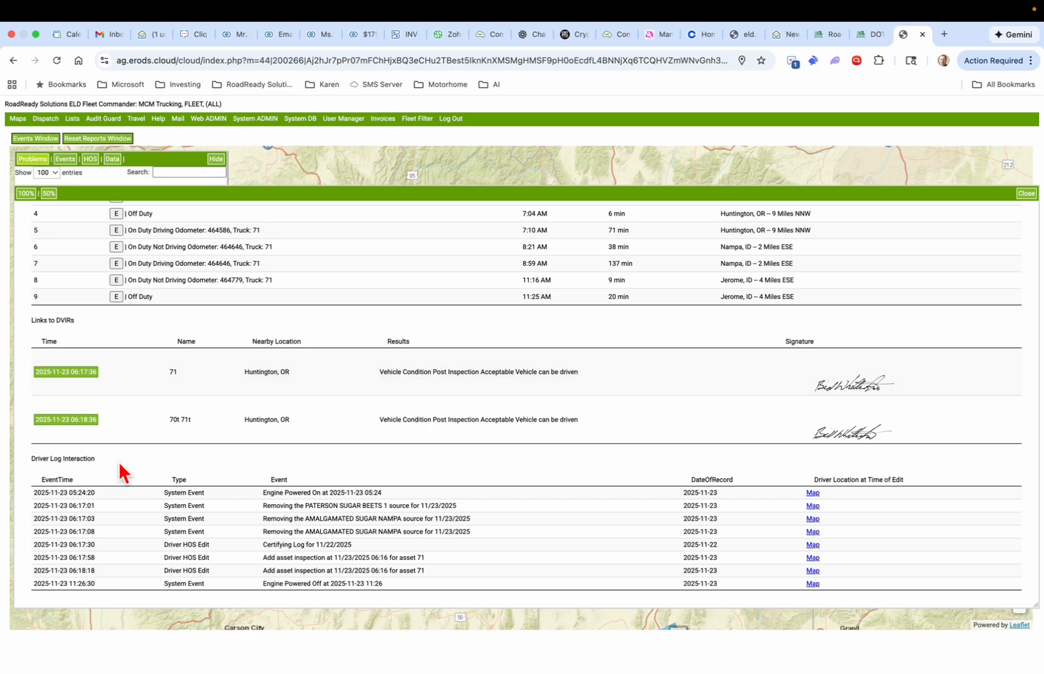
{"action": "left_click_drag", "start_coordinate": [38, 459], "coordinate": [117, 468]}
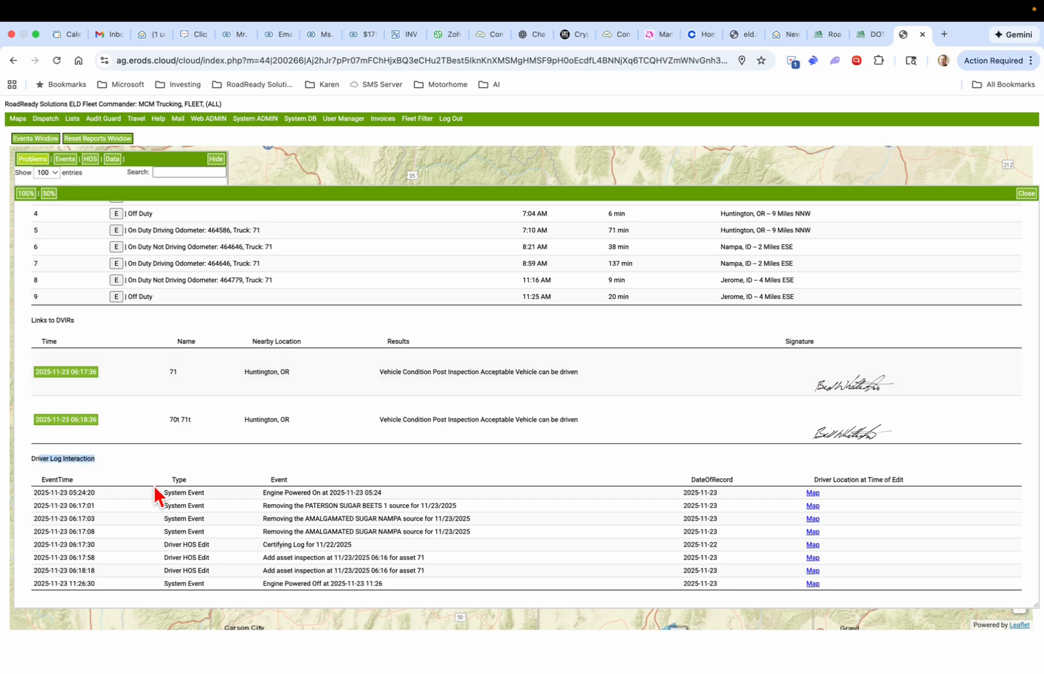
{"action": "left_click", "coordinate": [154, 492]}
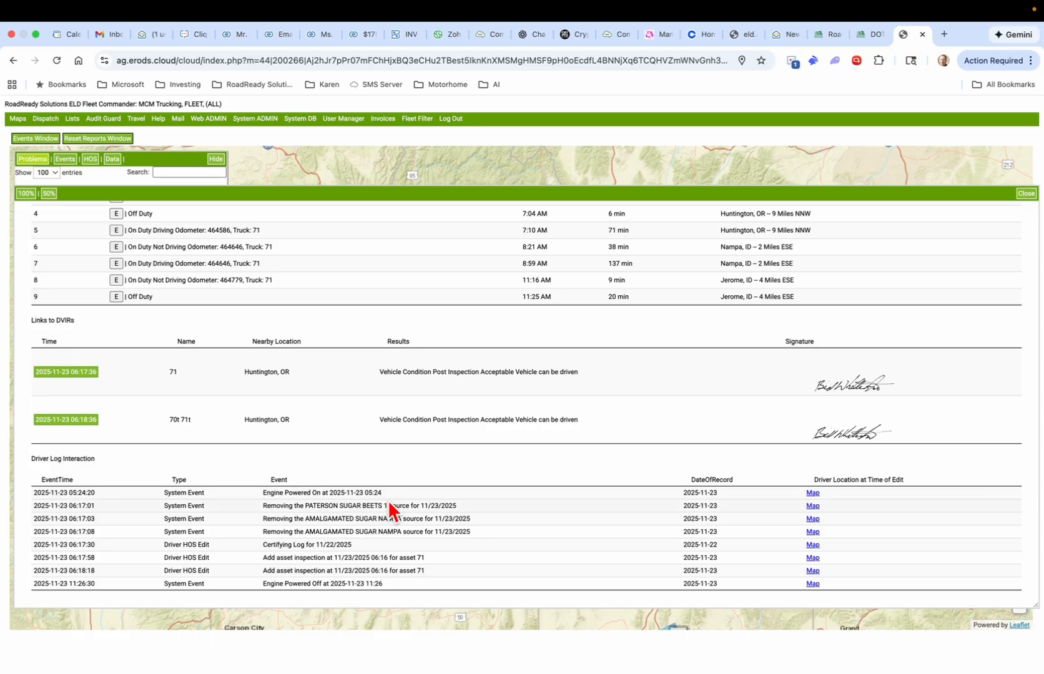
{"action": "mouse_move", "coordinate": [73, 123]}
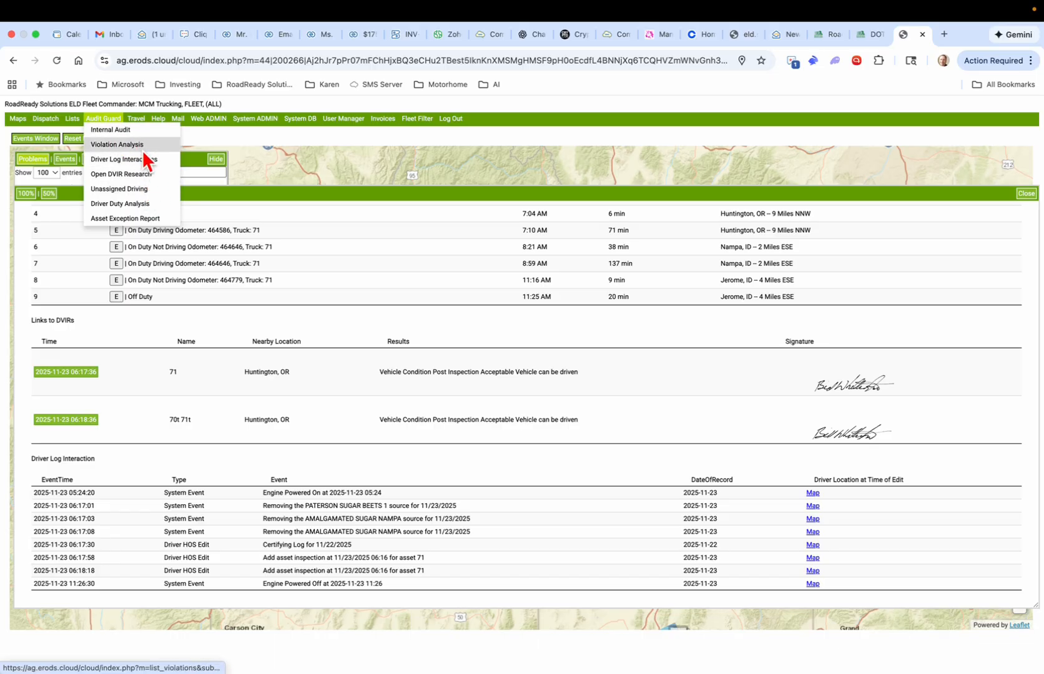
Step: Run the Unassigned Driving report with the start date set to 10/28/2025
{"action": "left_click", "coordinate": [132, 190]}
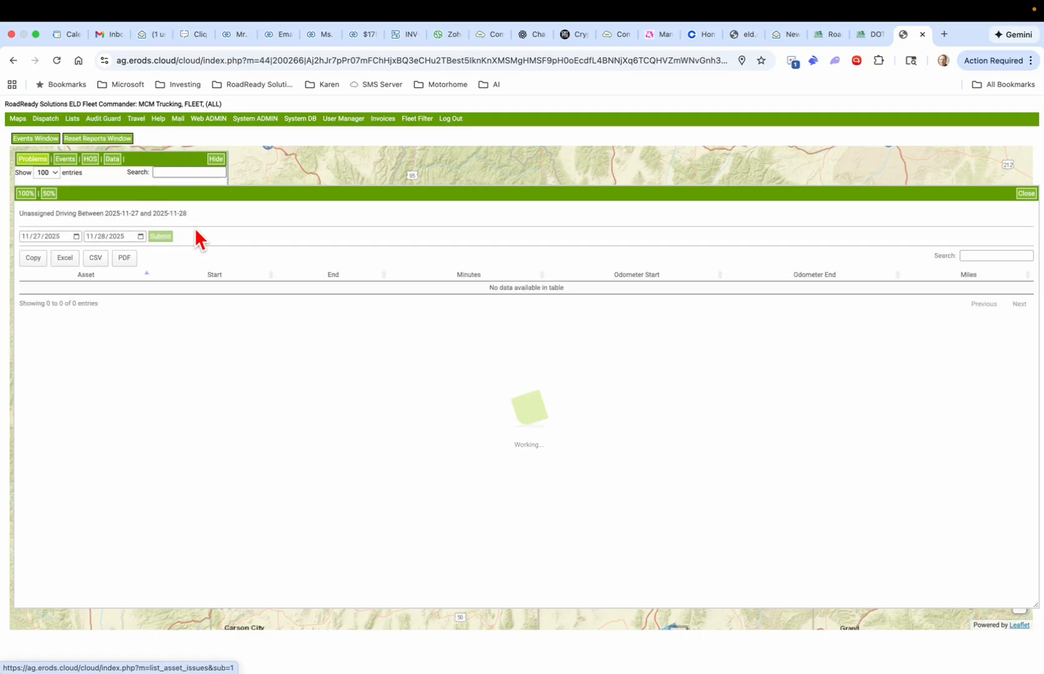
{"action": "left_click", "coordinate": [77, 237]}
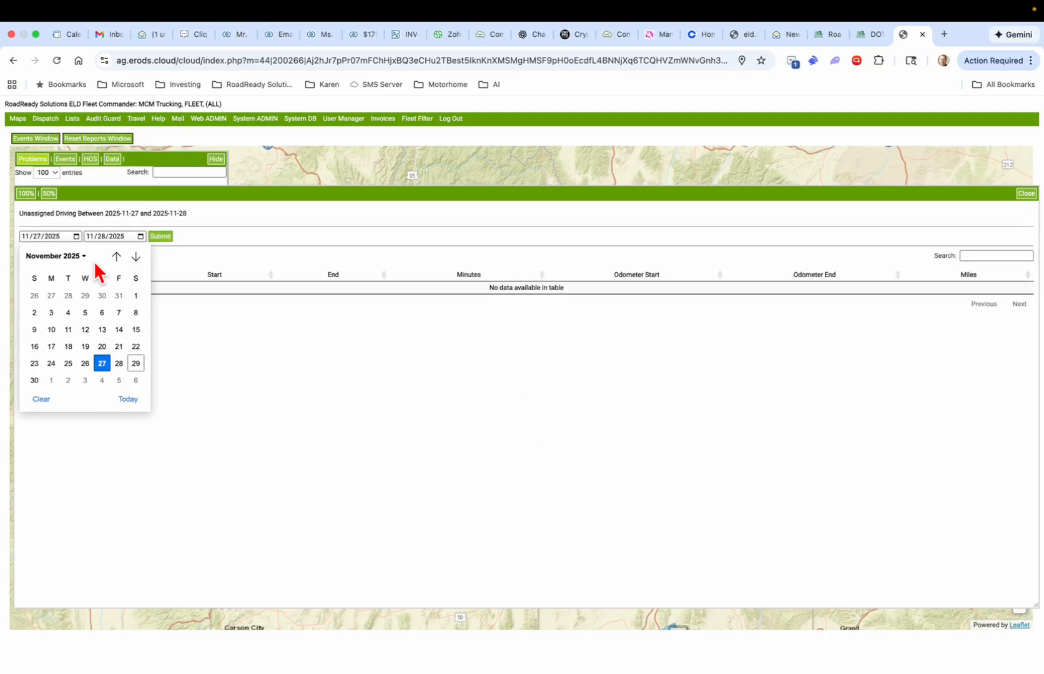
{"action": "left_click", "coordinate": [69, 294]}
{"action": "left_click", "coordinate": [160, 237]}
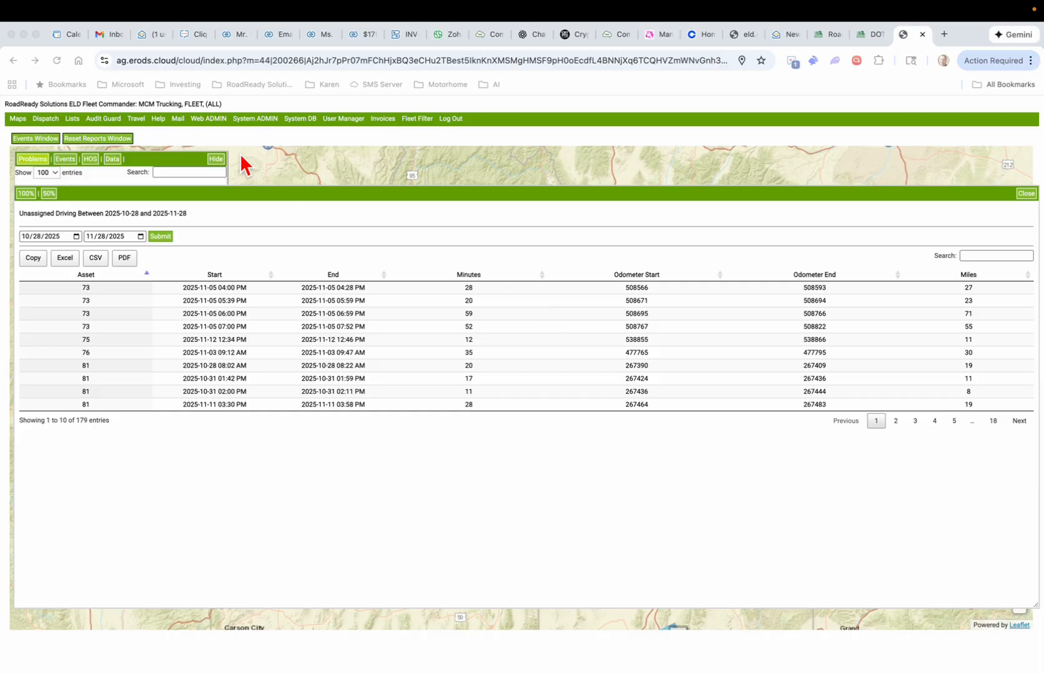
{"action": "left_click", "coordinate": [136, 118]}
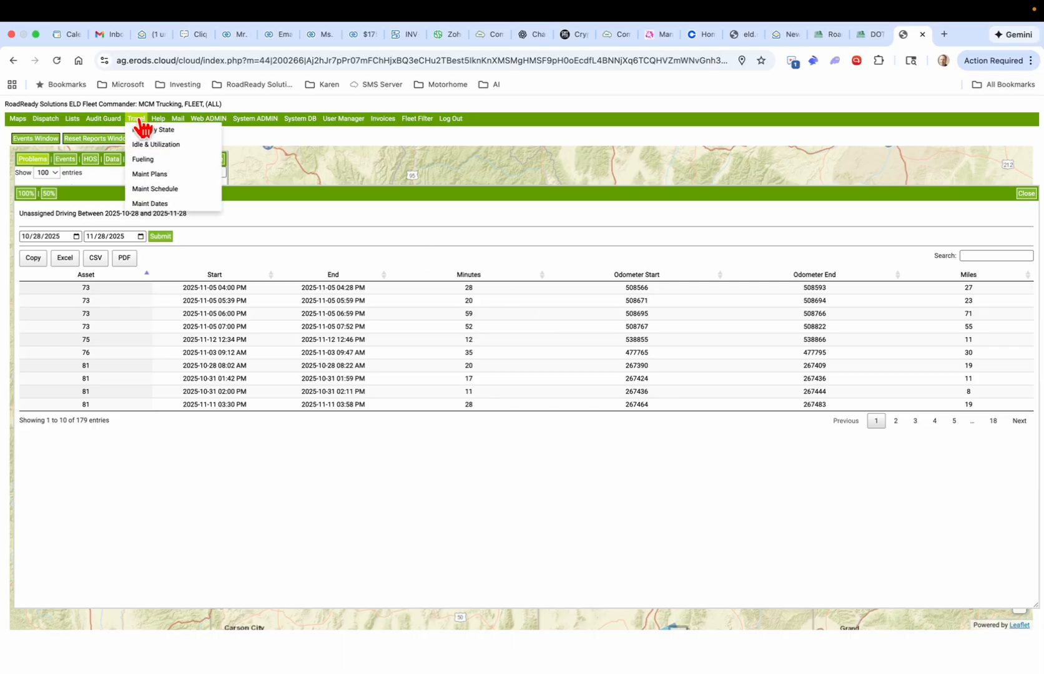
Step: Open the Miles By State report and set the start date to 07/01/2025
{"action": "left_click", "coordinate": [183, 129]}
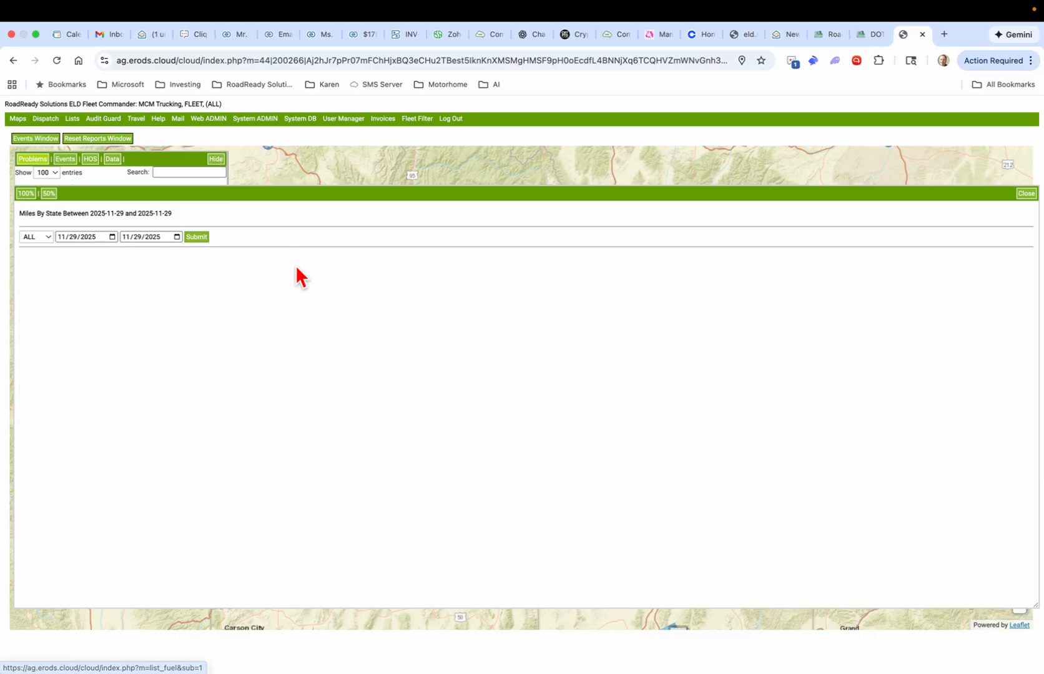
{"action": "left_click", "coordinate": [113, 236]}
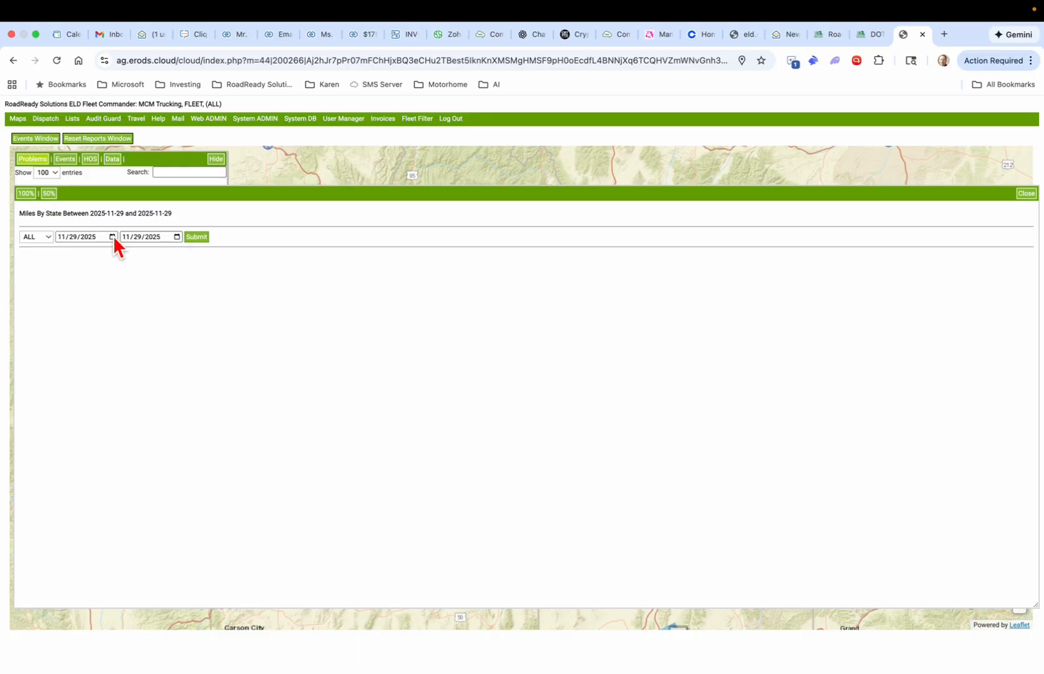
{"action": "left_click", "coordinate": [152, 256]}
{"action": "left_click", "coordinate": [153, 256]}
{"action": "left_click", "coordinate": [153, 256]}
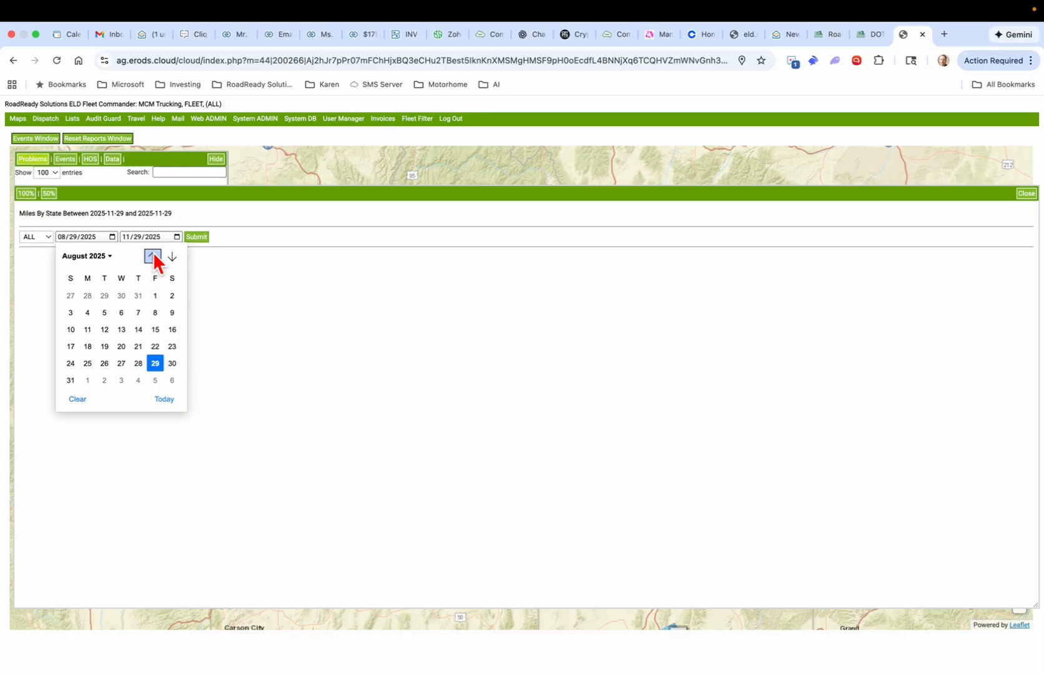
{"action": "left_click", "coordinate": [153, 256]}
{"action": "left_click", "coordinate": [104, 295]}
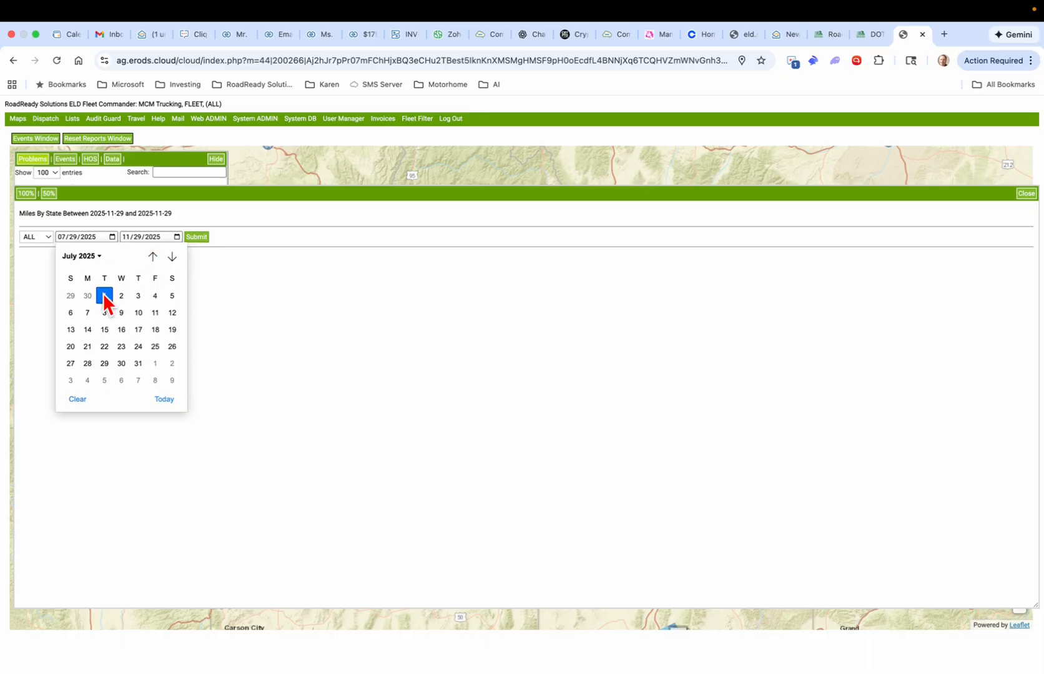
Step: Set the end date to 09/30/2025 and submit the report
{"action": "left_click", "coordinate": [177, 237]}
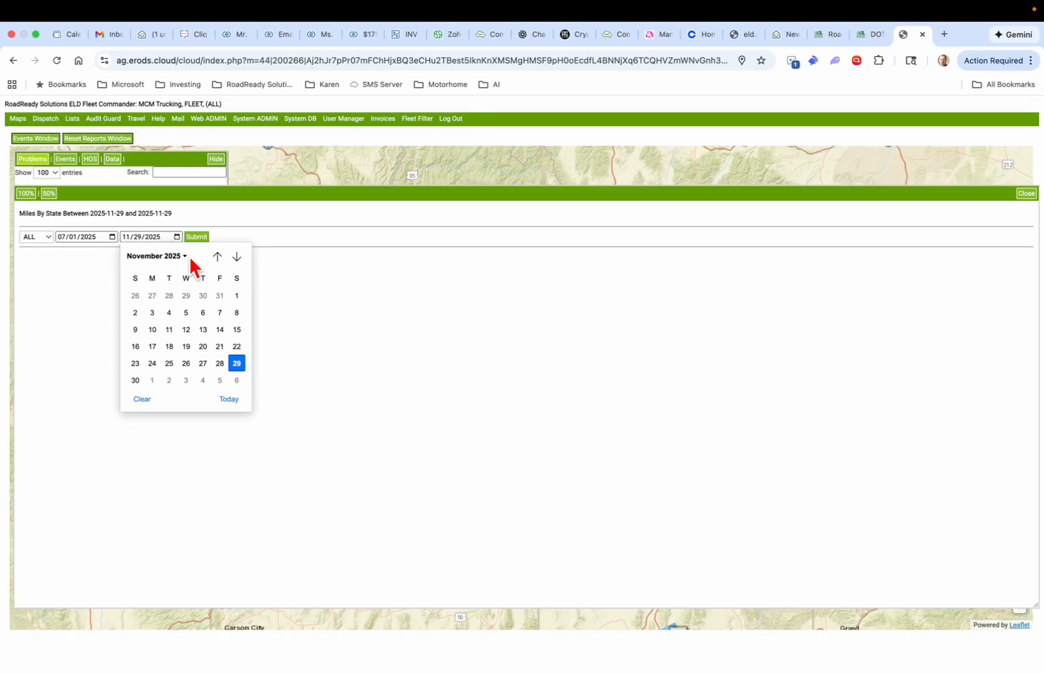
{"action": "left_click", "coordinate": [217, 257]}
{"action": "left_click", "coordinate": [218, 258]}
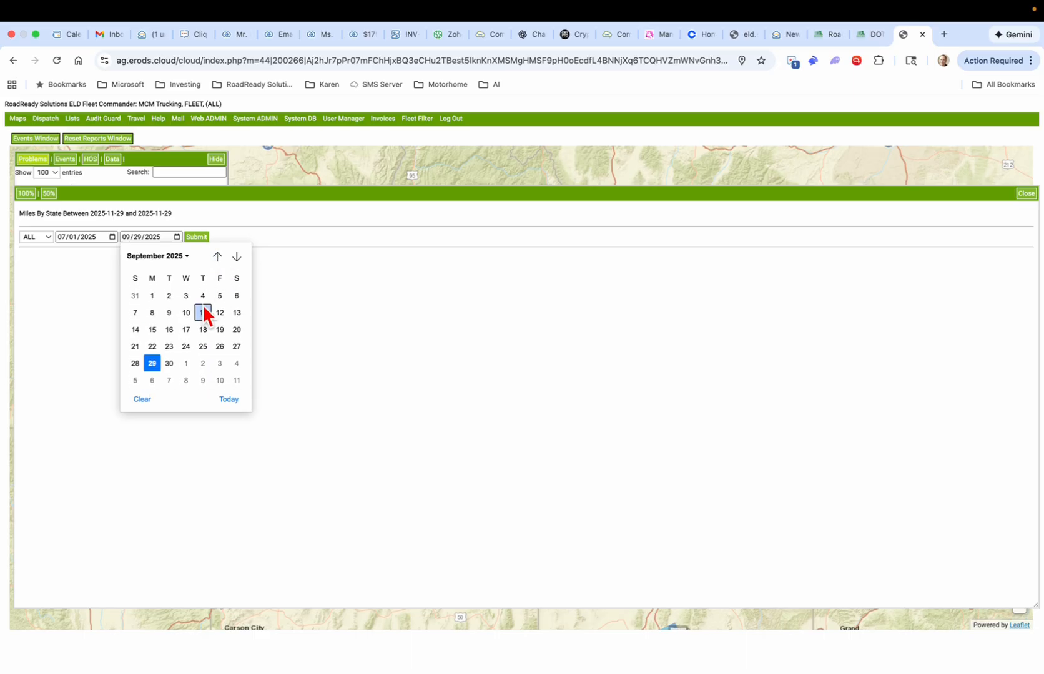
{"action": "left_click", "coordinate": [169, 364]}
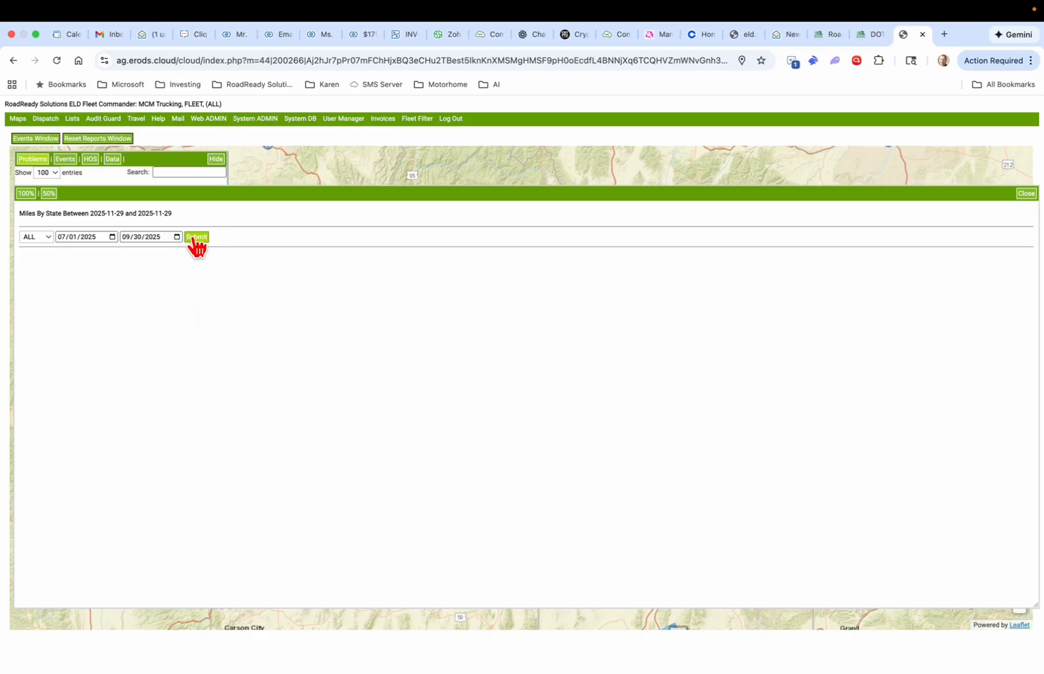
{"action": "left_click", "coordinate": [196, 237]}
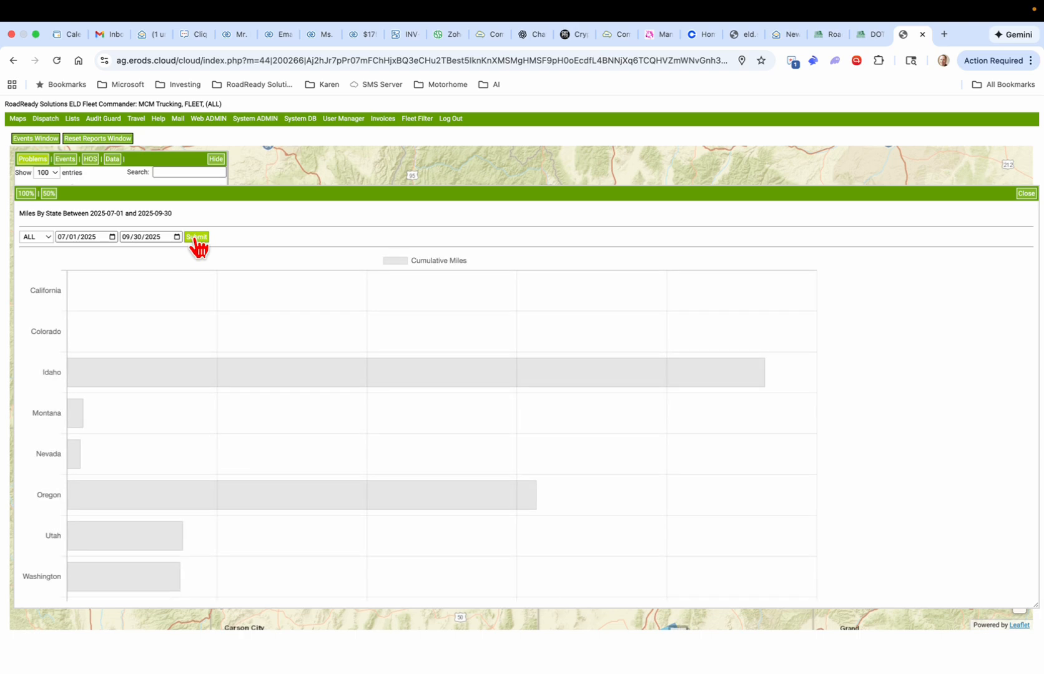
Step: Scroll down past the state chart to the Travel Summary of the 1,555-entry report
{"action": "scroll", "coordinate": [220, 427], "scroll_direction": "down", "scroll_amount": 2}
{"action": "scroll", "coordinate": [220, 431], "scroll_direction": "up", "scroll_amount": 1}
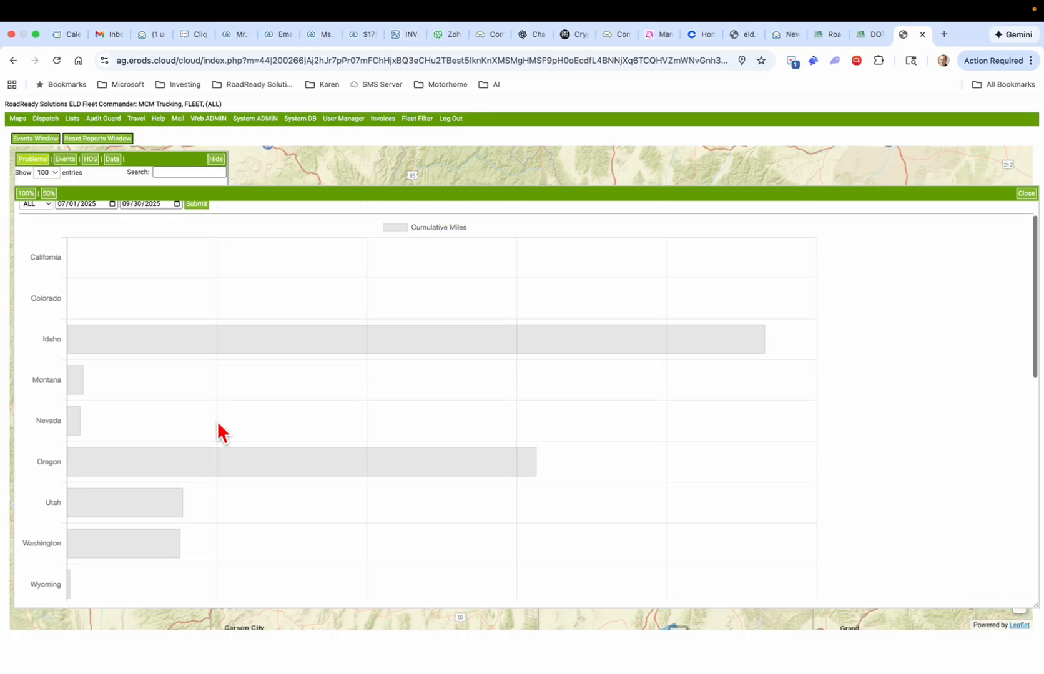
{"action": "scroll", "coordinate": [218, 424], "scroll_direction": "down", "scroll_amount": 1}
{"action": "scroll", "coordinate": [218, 424], "scroll_direction": "up", "scroll_amount": 1}
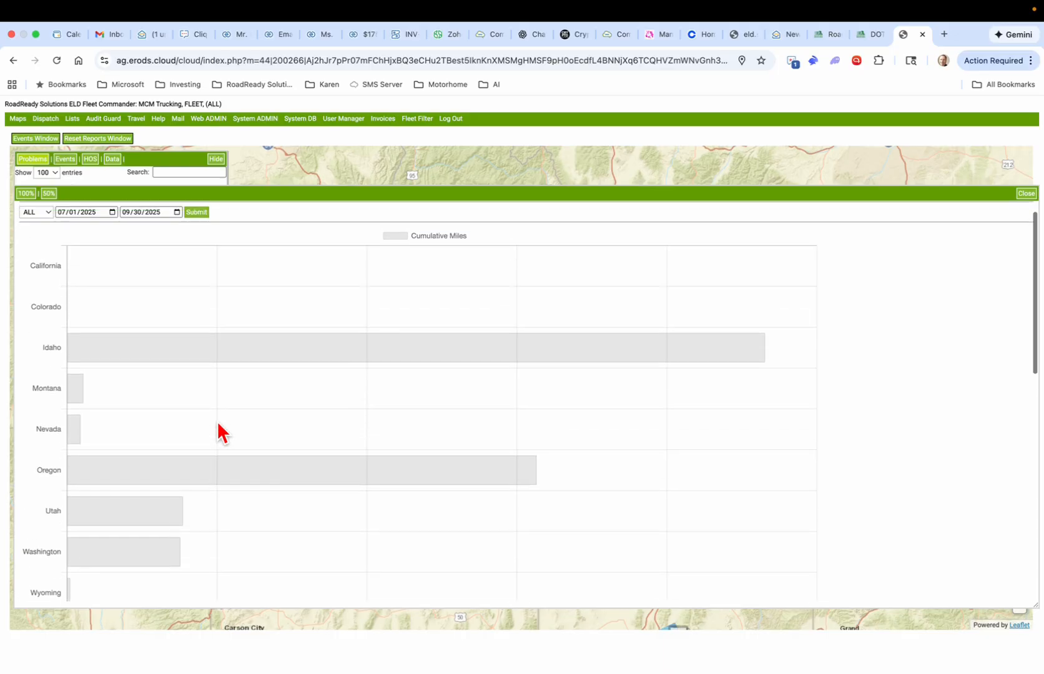
{"action": "scroll", "coordinate": [219, 428], "scroll_direction": "down", "scroll_amount": 15}
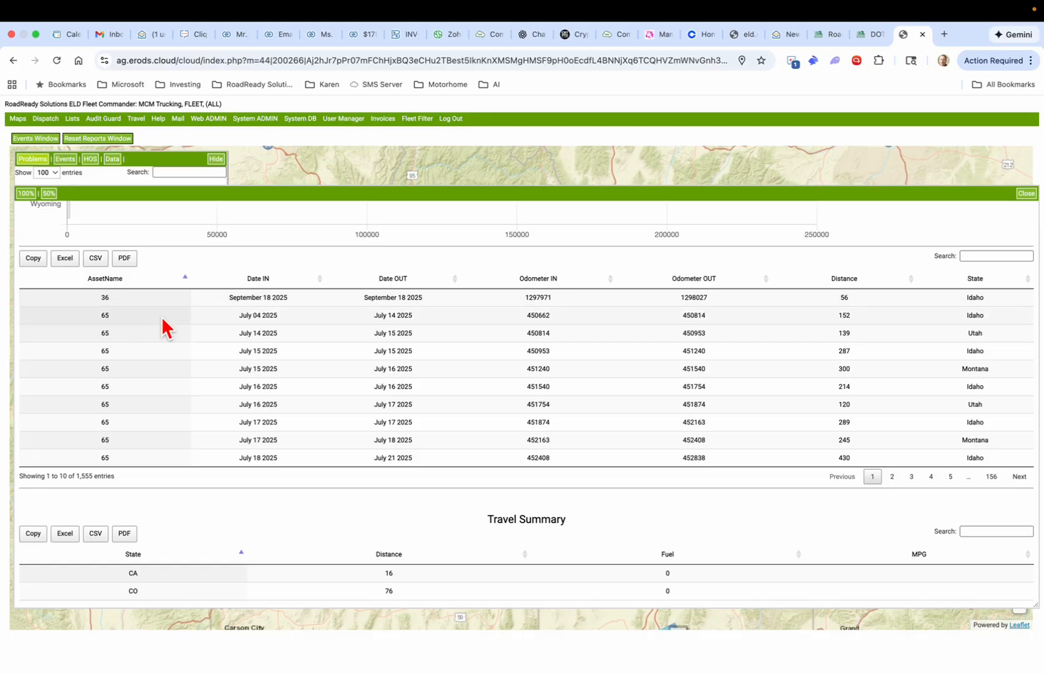
{"action": "scroll", "coordinate": [173, 353], "scroll_direction": "down", "scroll_amount": 5}
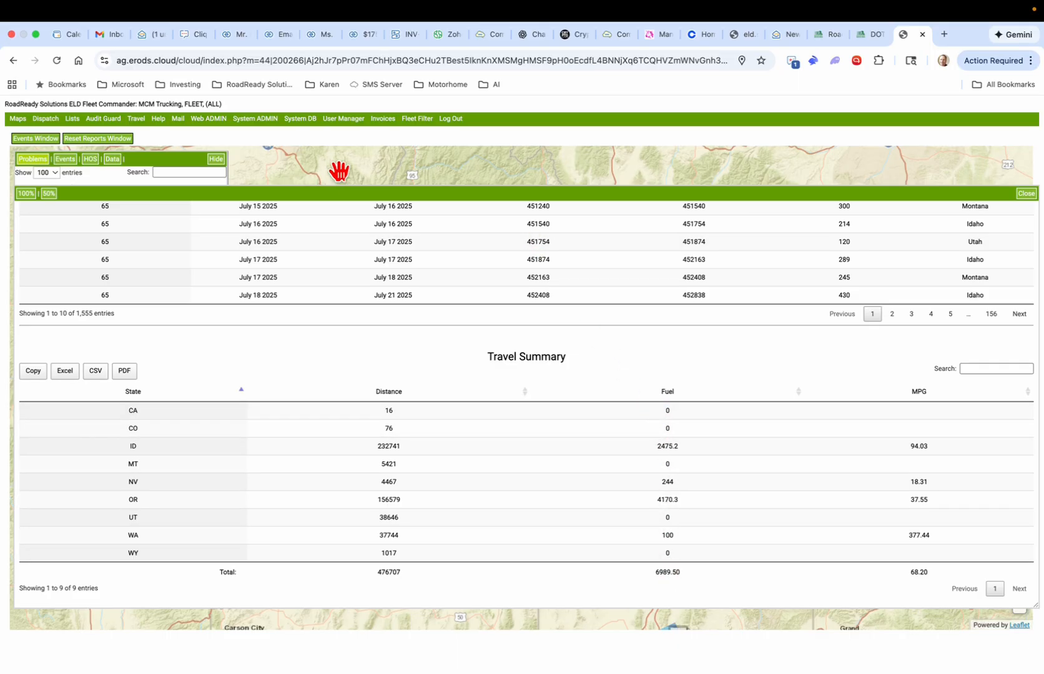
Step: Open the System Messaging page from Mail, showing an empty Inbox with 0 entries
{"action": "left_click", "coordinate": [178, 120]}
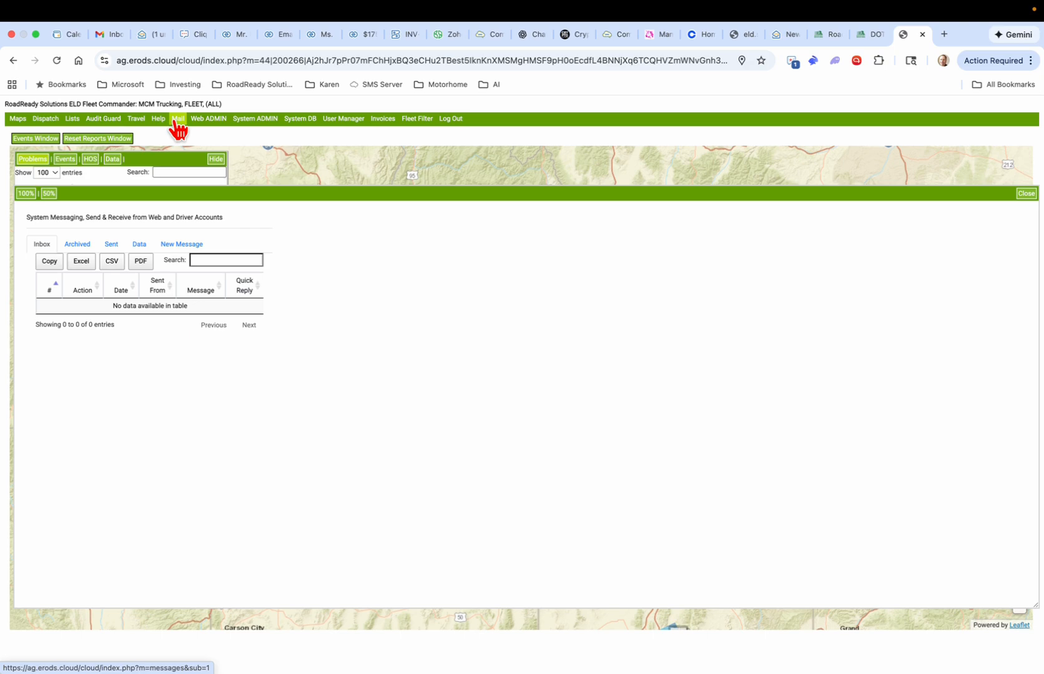
{"action": "mouse_move", "coordinate": [204, 129]}
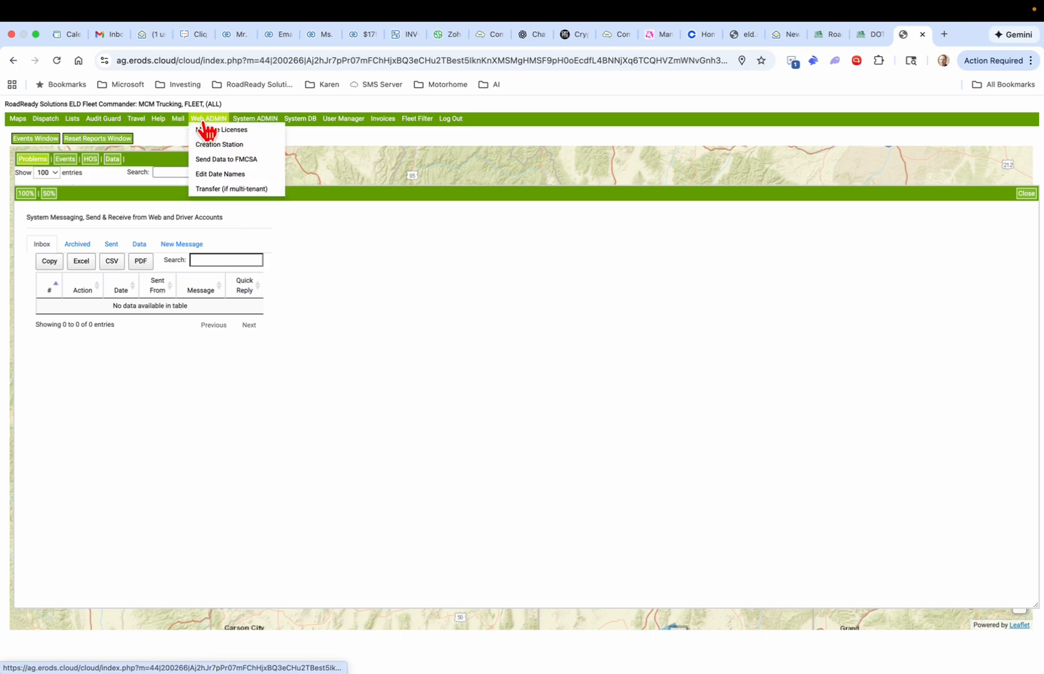